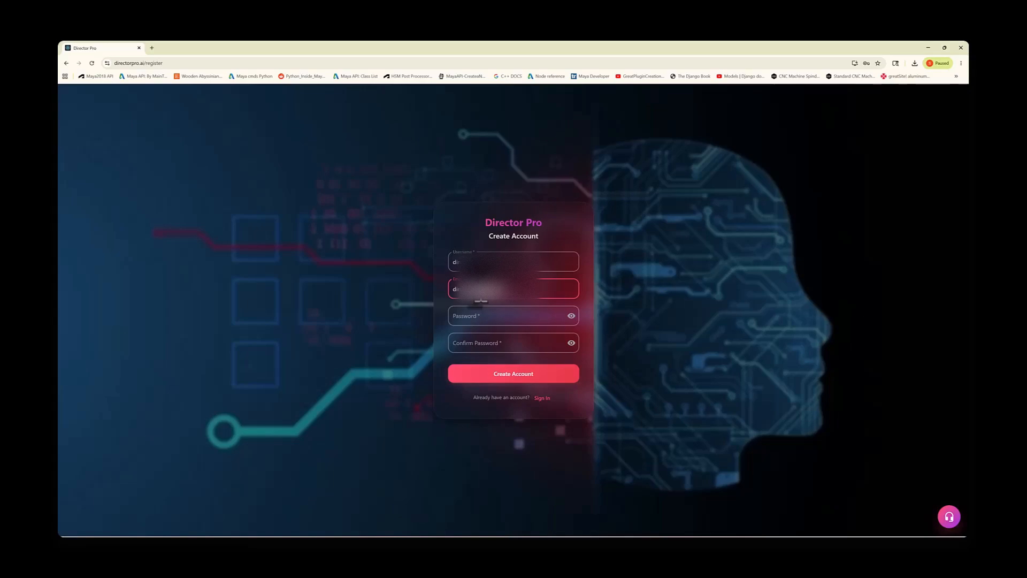
Enter and confirm the account password in the registration form, and create the account.
type("•••")
left_click(488, 345)
type("•••••••••••")
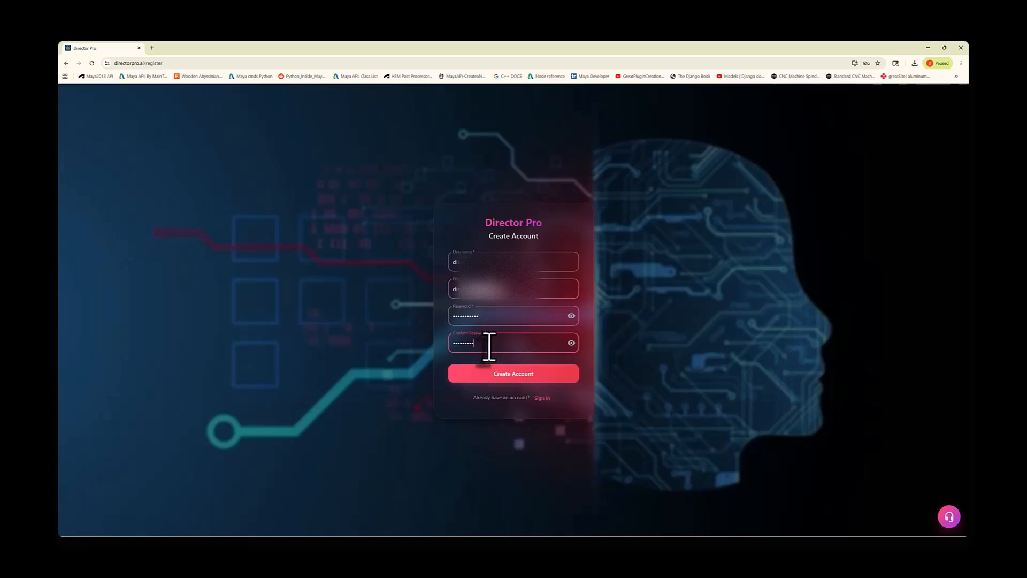
left_click(528, 376)
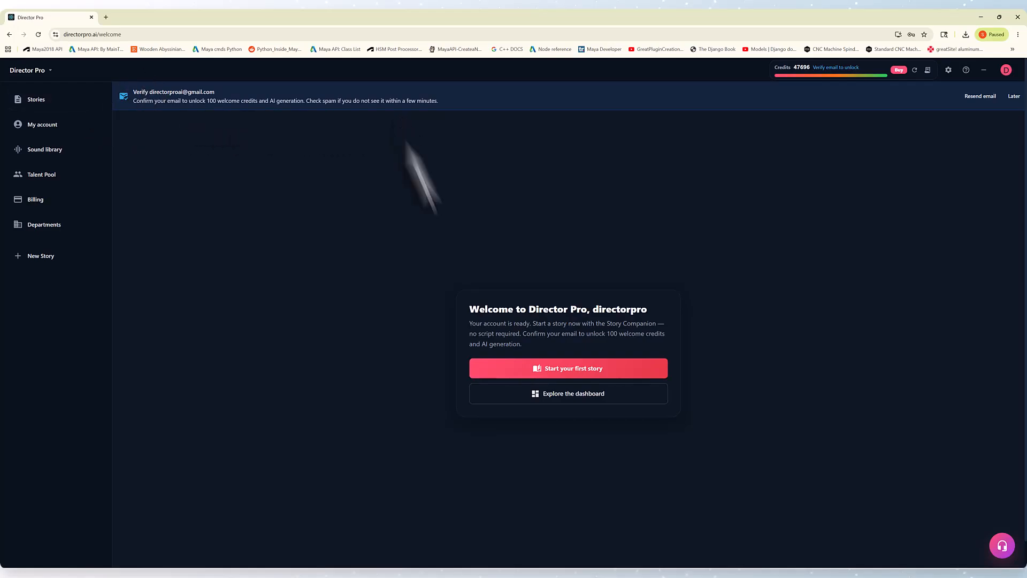
Open Gmail in a new browser tab and verify the account through the link in the confirmation email.
key("ctrl+t")
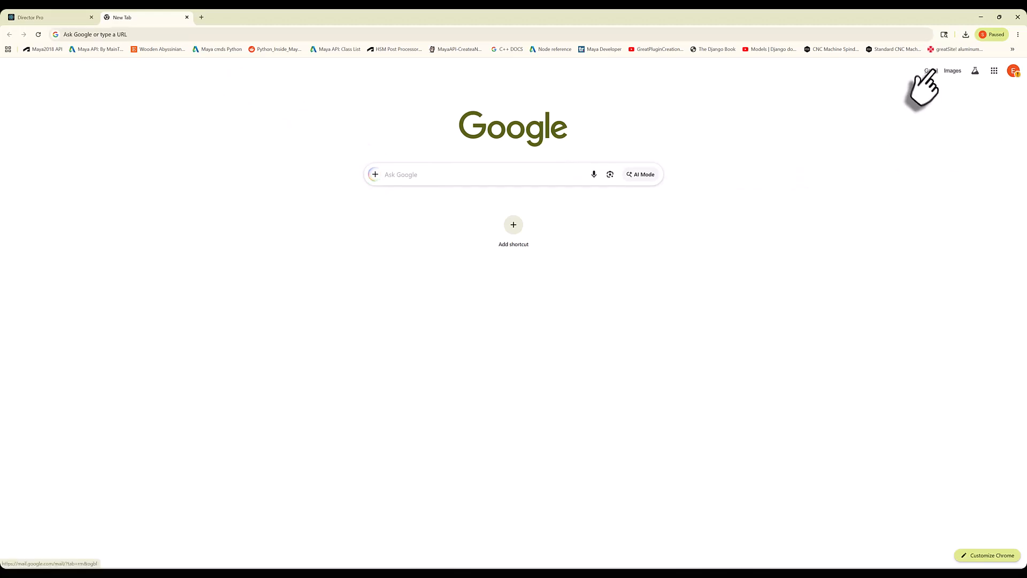
left_click(925, 70)
left_click(273, 186)
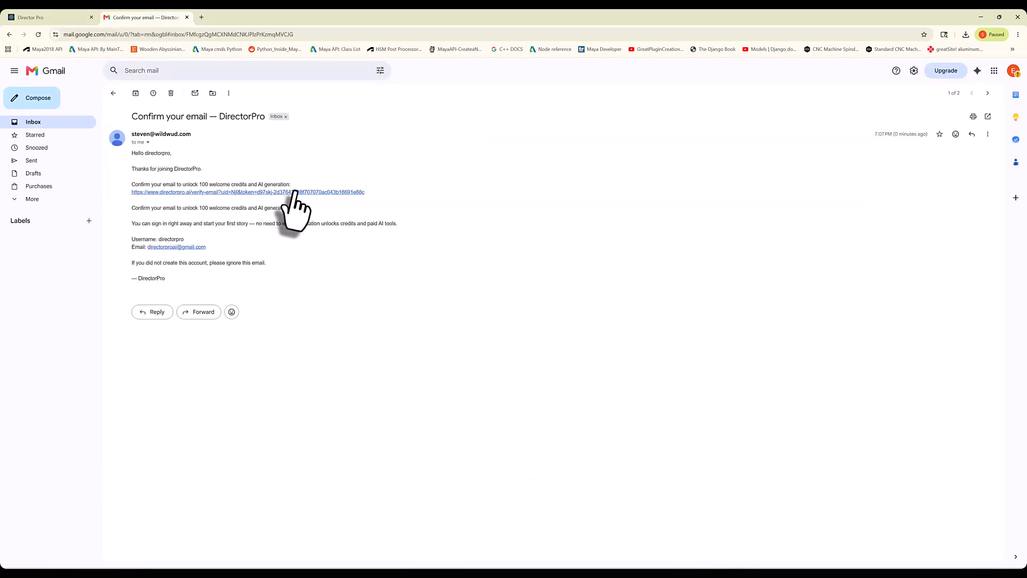
left_click(279, 192)
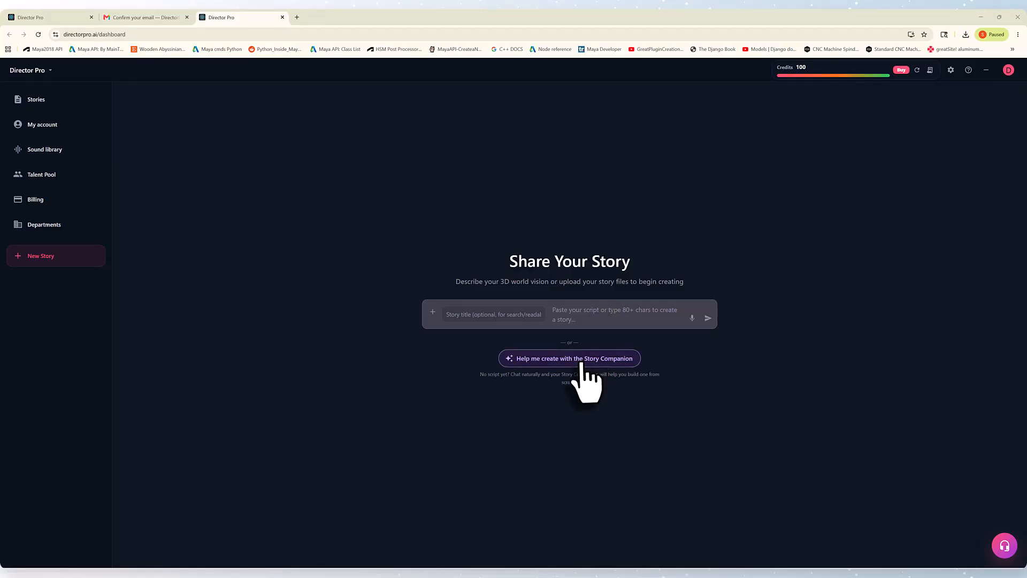
Start a story with the Story Companion, requesting a plotless showcase of a female Undead character's powers with good cuts and angles.
left_click(580, 359)
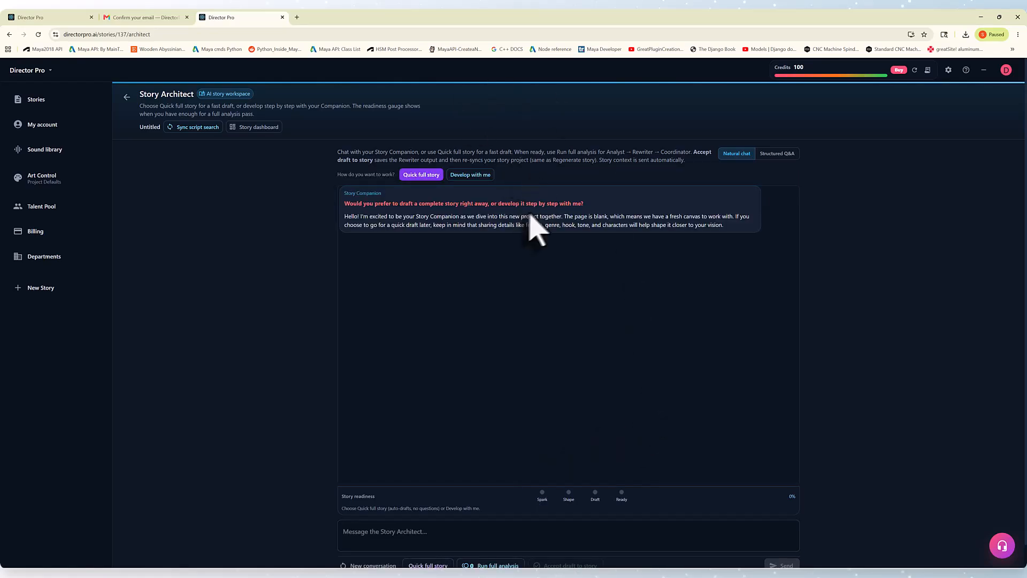
left_click(407, 535)
type("I wa")
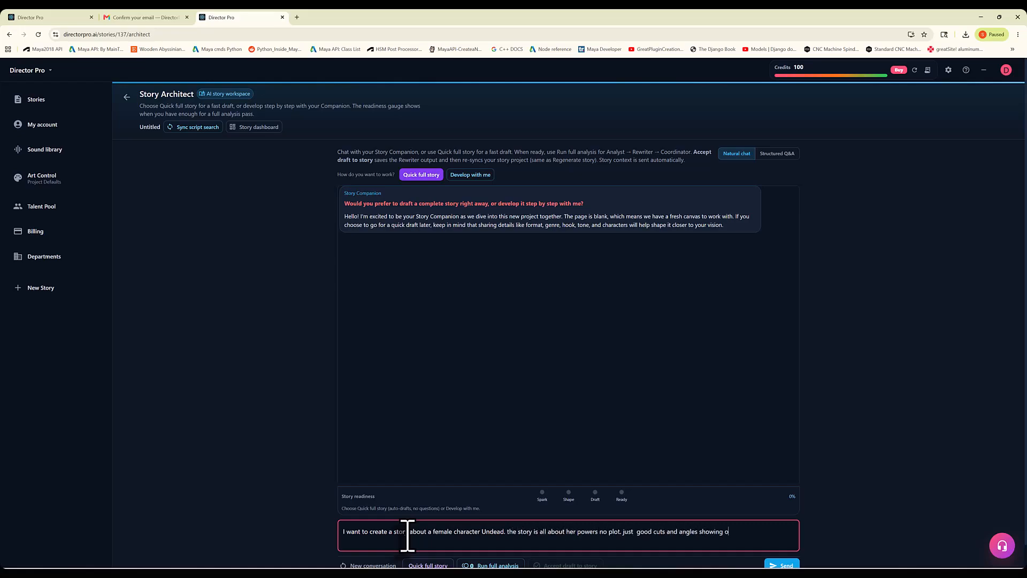
key("Return")
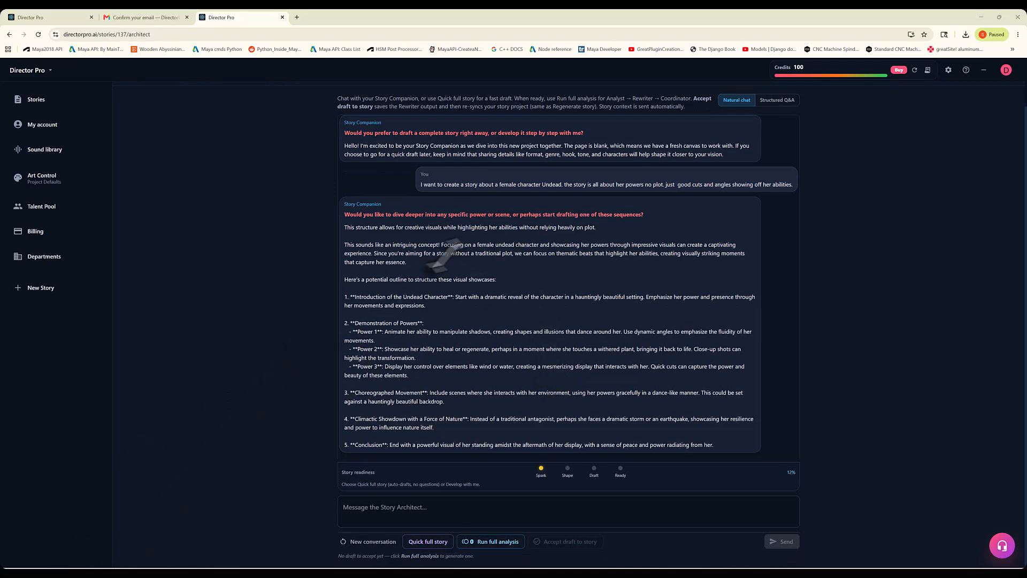
Tell the Story Companion "she needs to be beautiful though. Dont forget that." and describe what she will show off.
left_click(417, 512)
type("she needs to be beautiful though.")
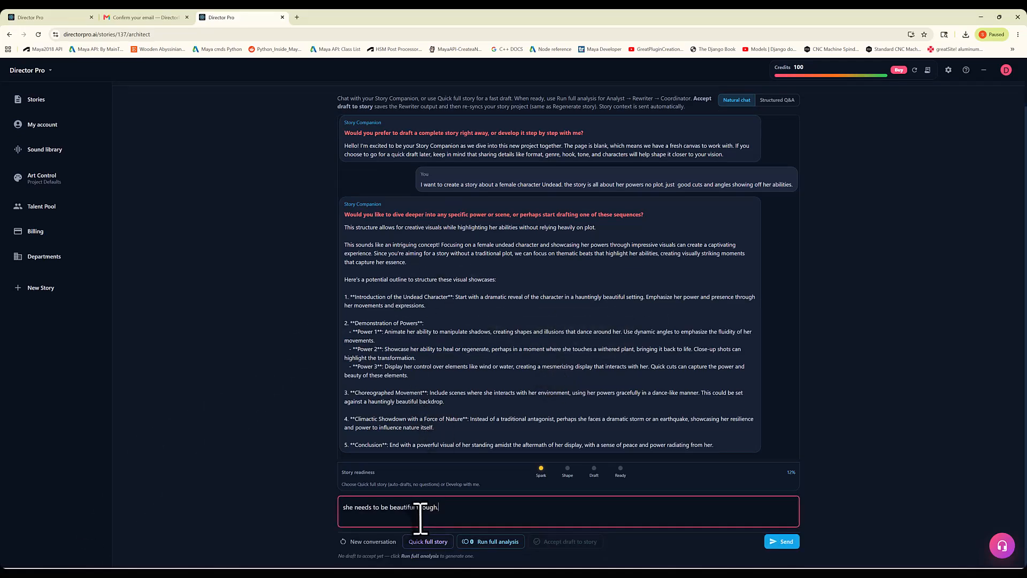
type(" Dont forget that. She will show  off")
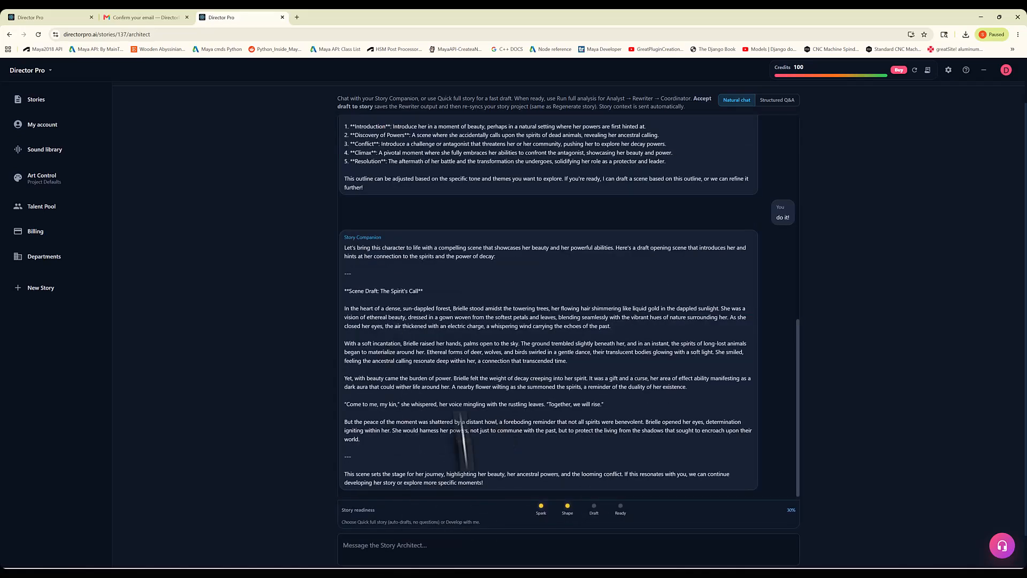
Approve the opening scene draft by sending "I like it continue!" to the Story Companion.
left_click(443, 546)
type("I like it continue!")
key("Return")
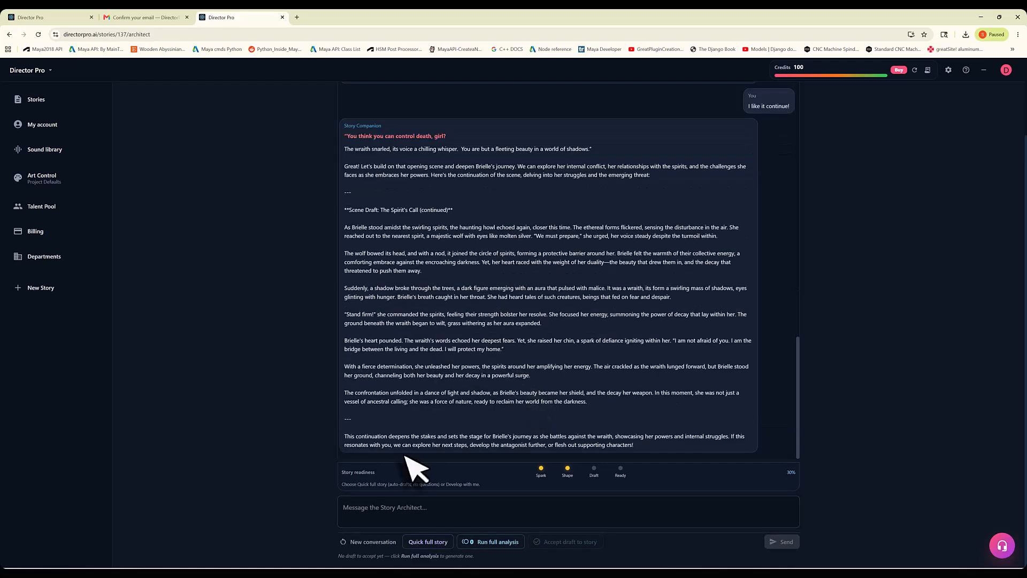
Ask the Story Companion to flesh out the supporting characters, with wolves, Elephants and Sasquatches as the undead animals.
left_click(390, 515)
type("flesh out the supporting characters. for the undead animals l")
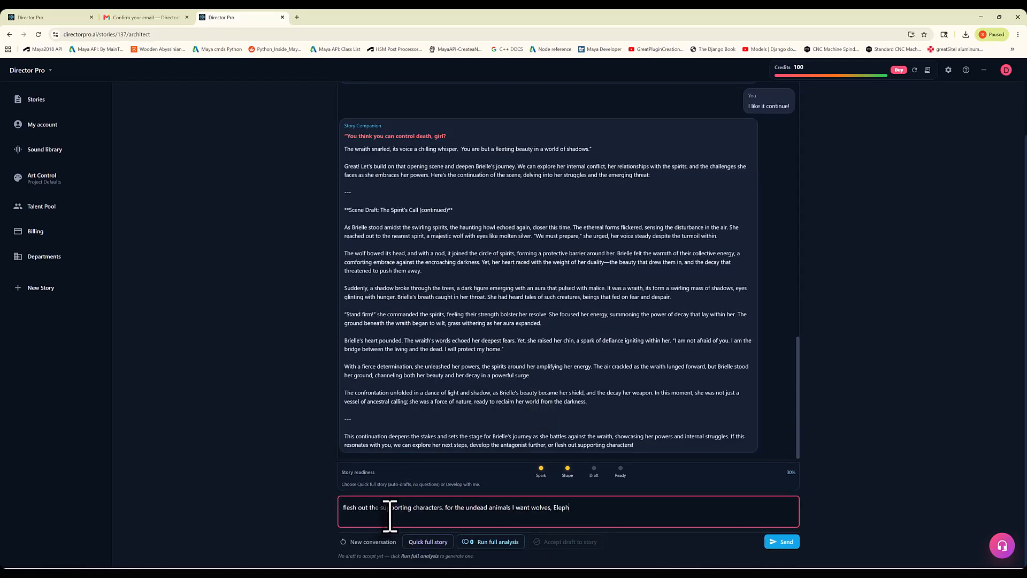
type(" want wolves, Elephants and Sasquatches")
key("Return")
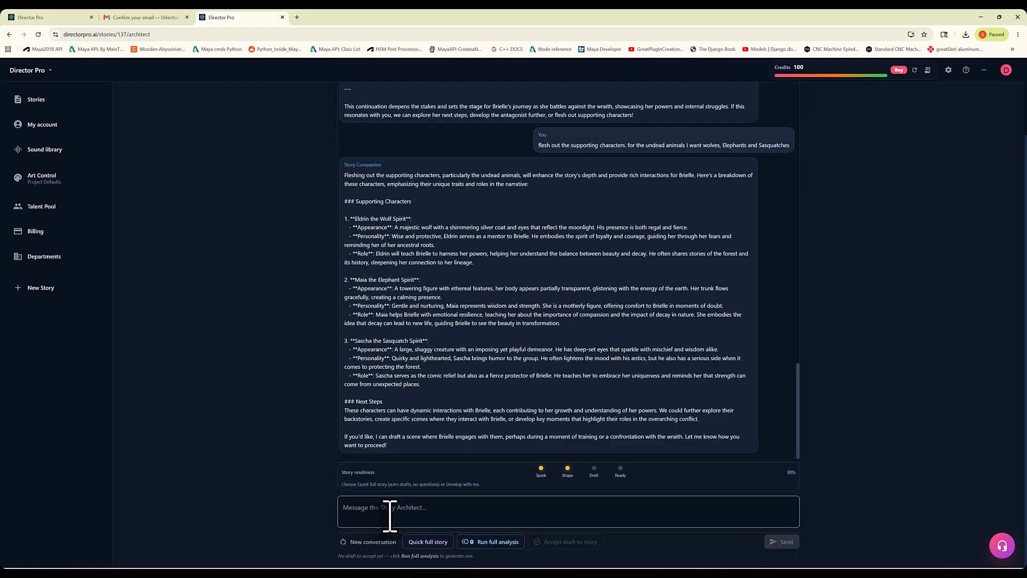
Request dark, foggy-looking spirits that blend into the environment, and approve the Companion's proposal with "do it!".
left_click(442, 505)
type("the spirits make sure those are dark in color and foggy looking. they blend in the envirnment.")
key("Return")
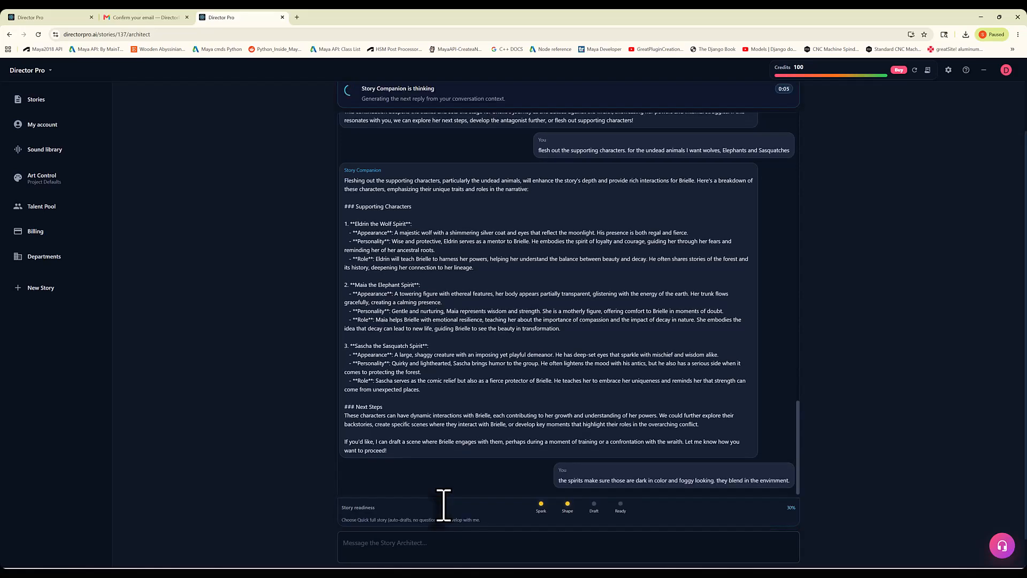
left_click(504, 508)
type("do it!")
key("Return")
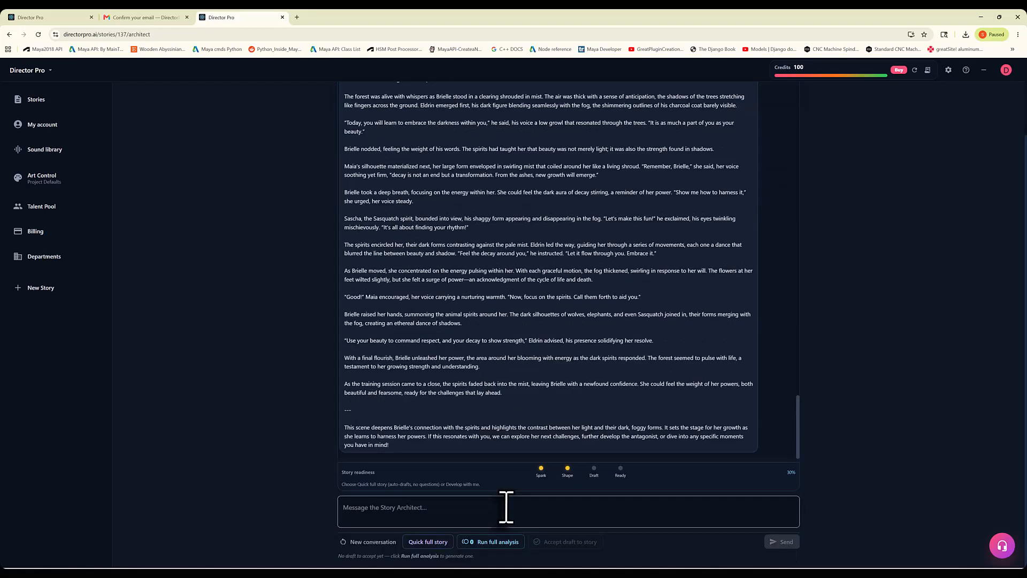
Ask the Companion with "lets do the next scene", and generate a quick full story from the conversation.
left_click(506, 507)
type("lets do the next scene")
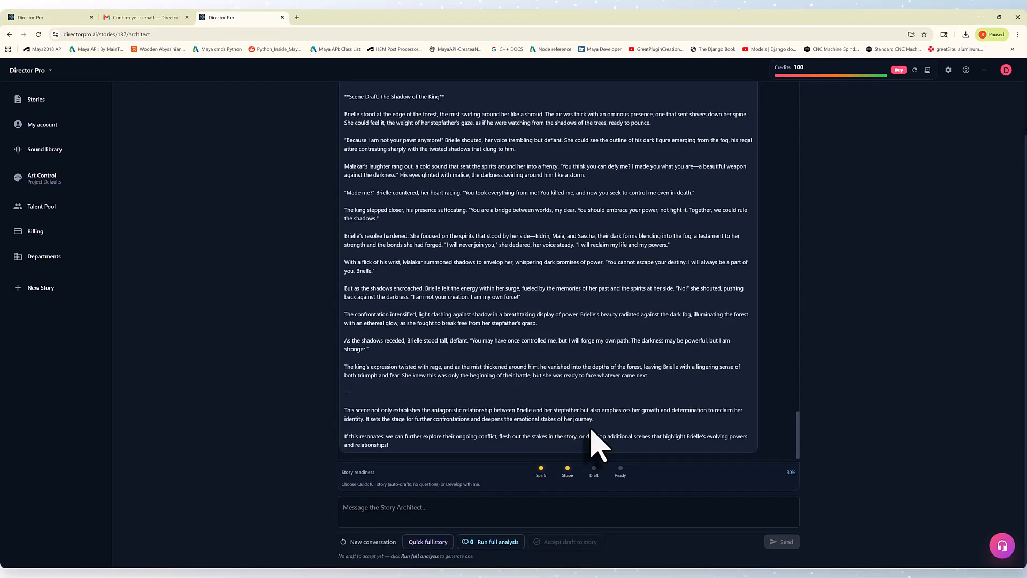
left_click(428, 541)
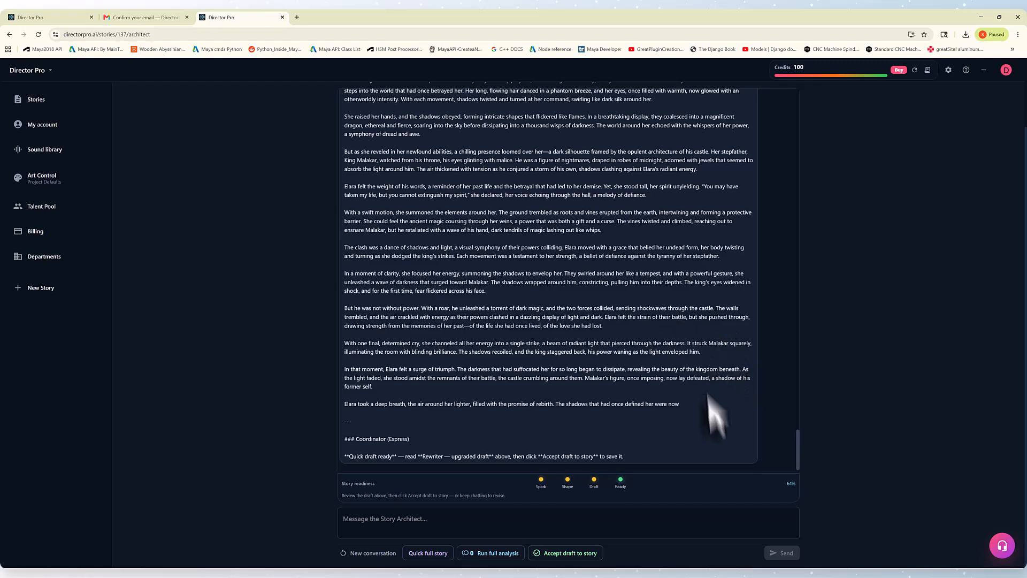
Review the story readiness and the Rewriter's upgraded draft, and accept the draft to the story.
mouse_move(618, 473)
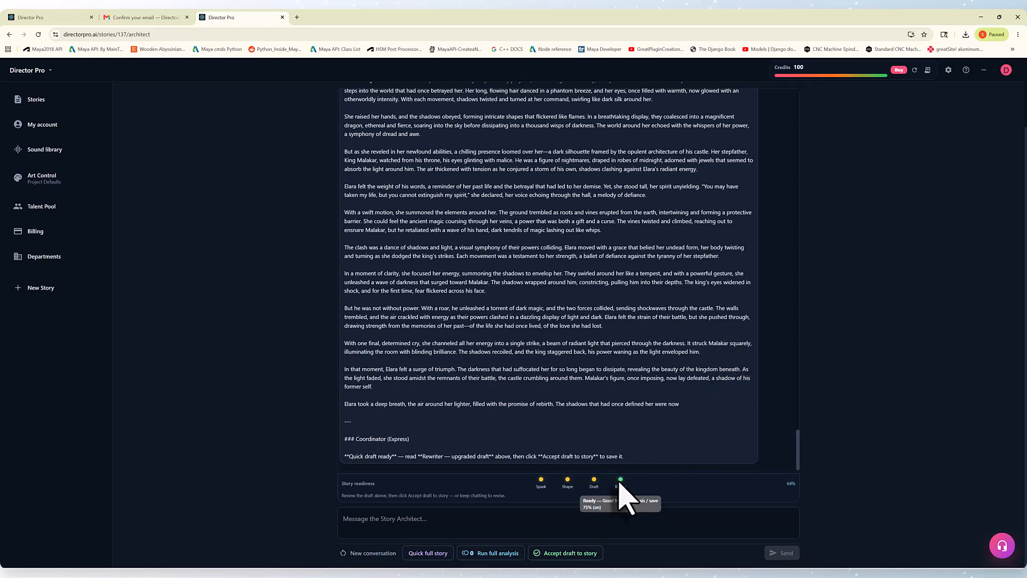
scroll(591, 371, "up", 3)
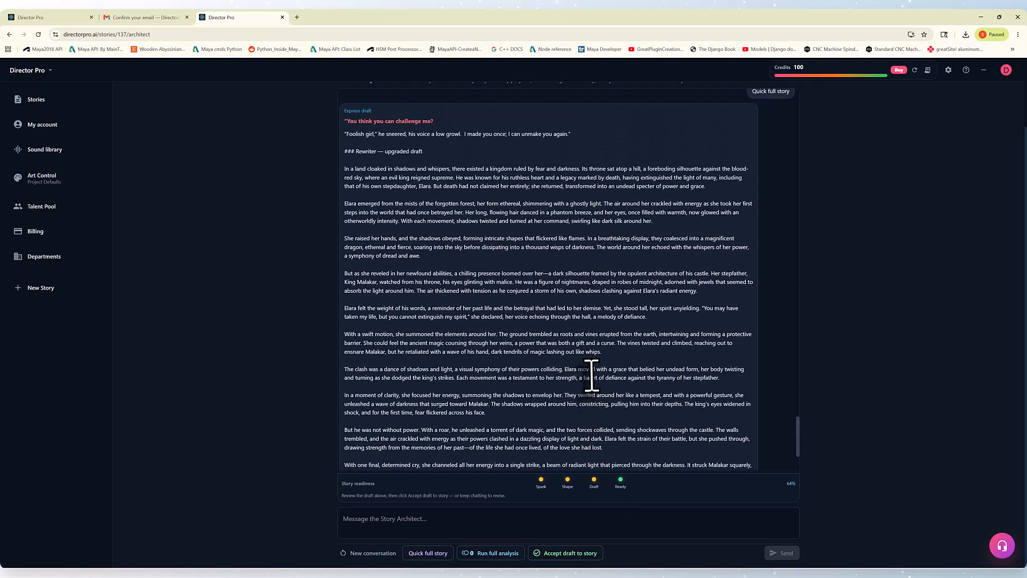
scroll(481, 320, "down", 5)
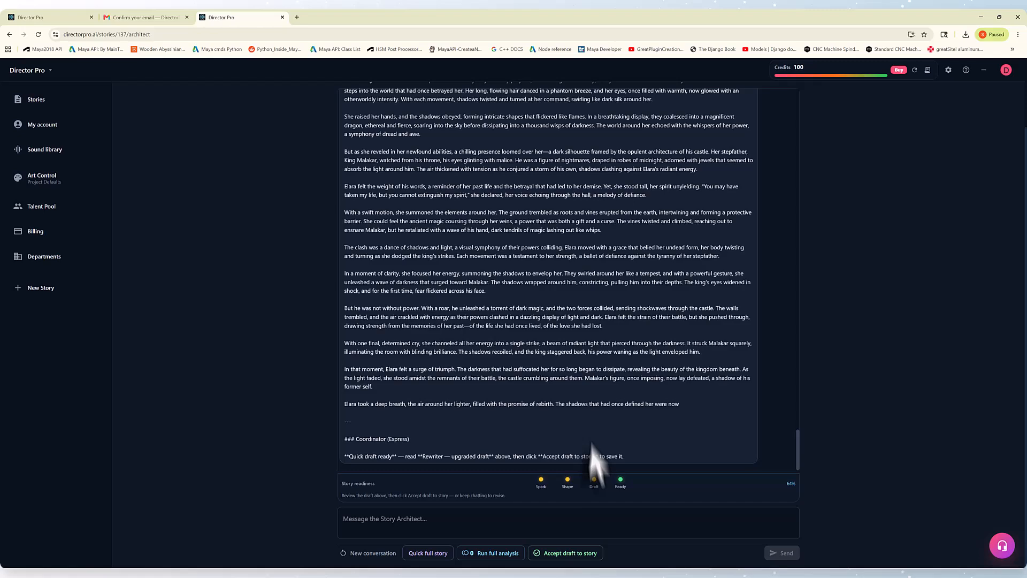
left_click(582, 553)
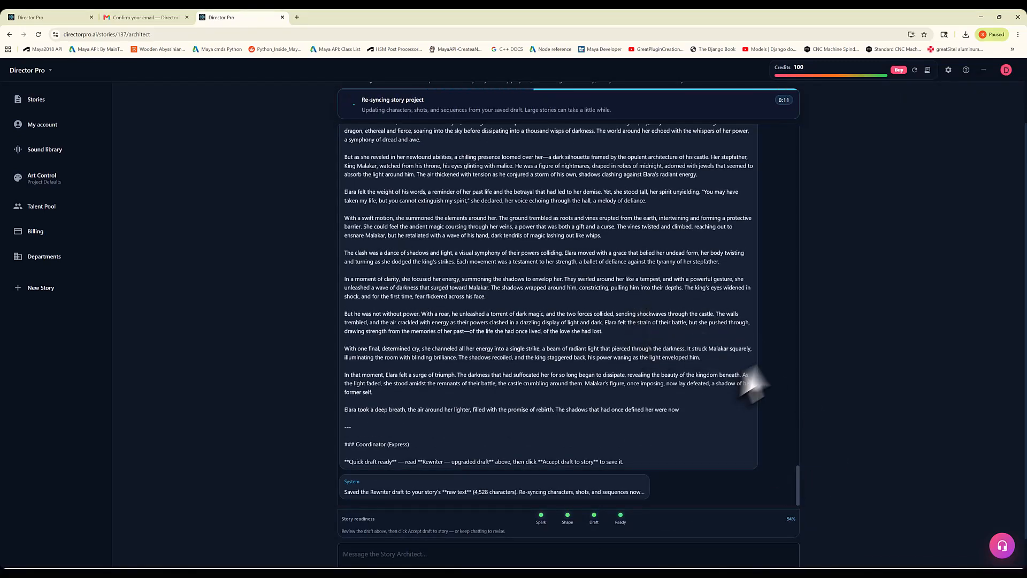
Close the leftover welcome-page browser tab and return from the Story Architect to the story's dashboard.
left_click(92, 17)
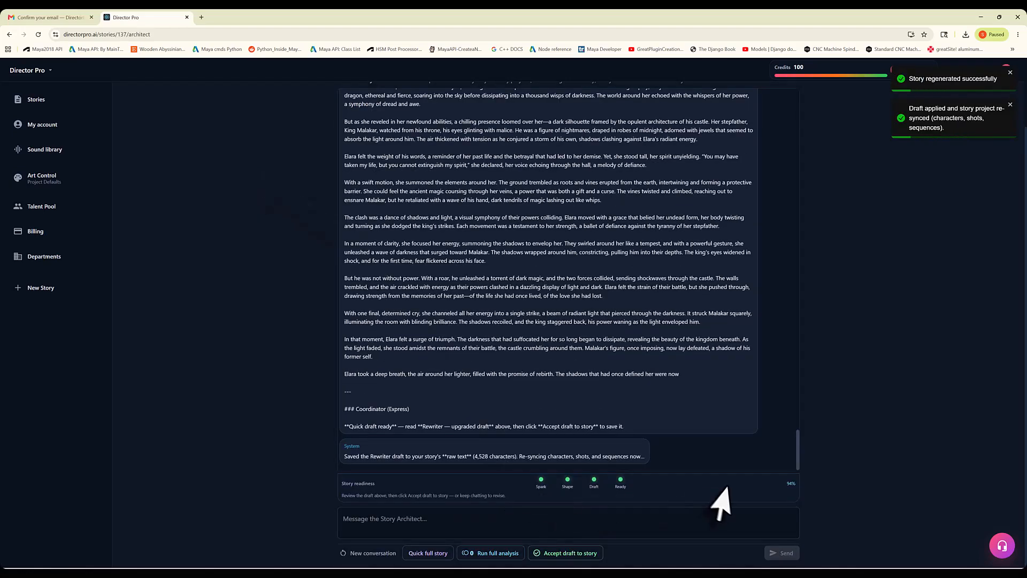
scroll(877, 265, "up", 2)
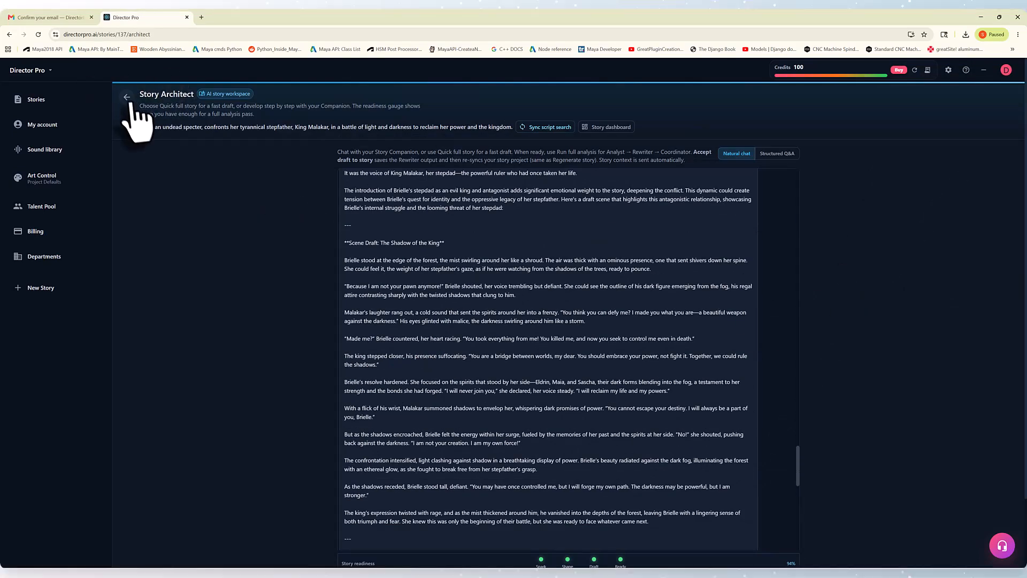
left_click(128, 98)
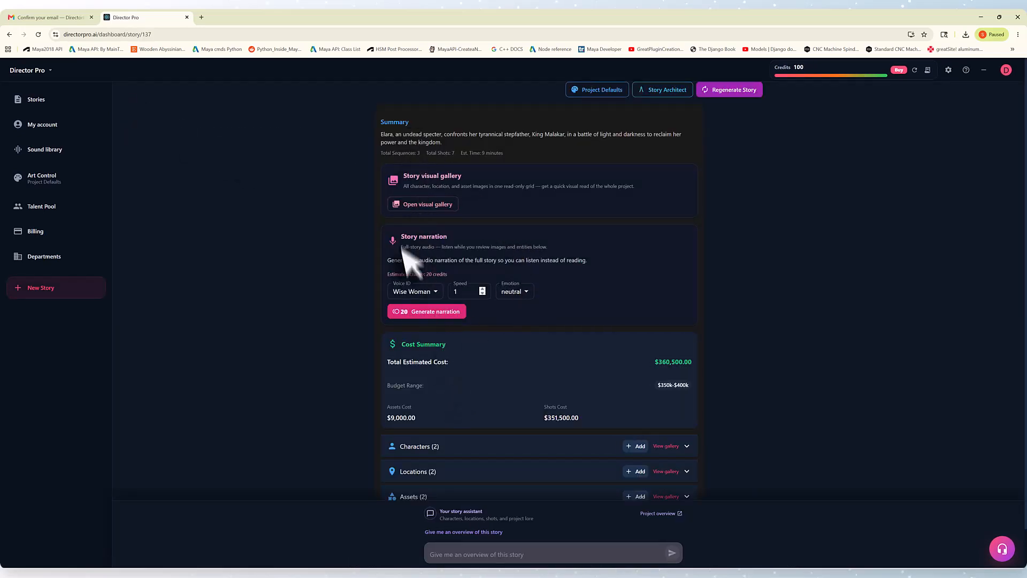
Examine the characters, locations and assets in the story's visual gallery, and return to the story.
left_click(425, 206)
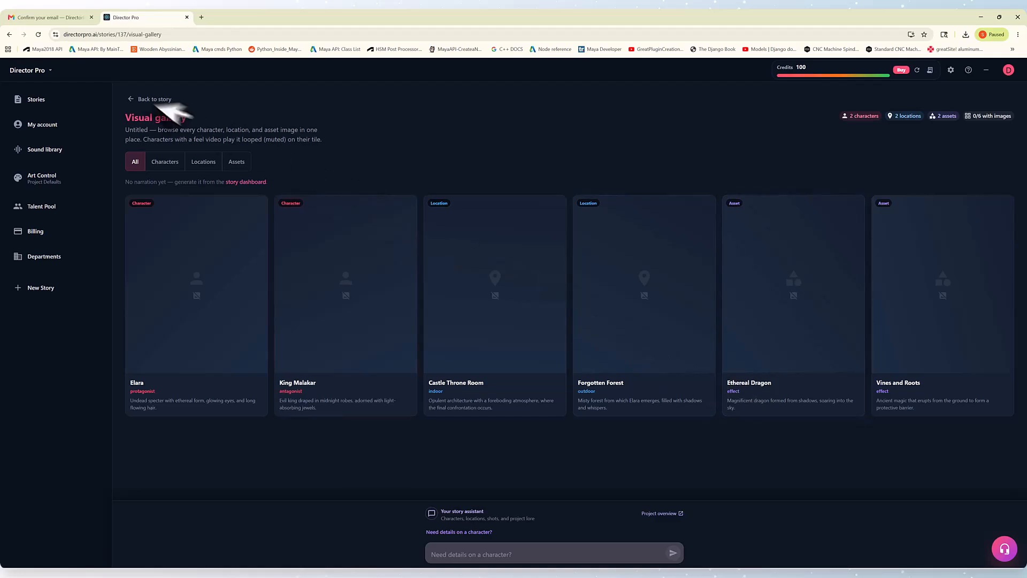
left_click(153, 99)
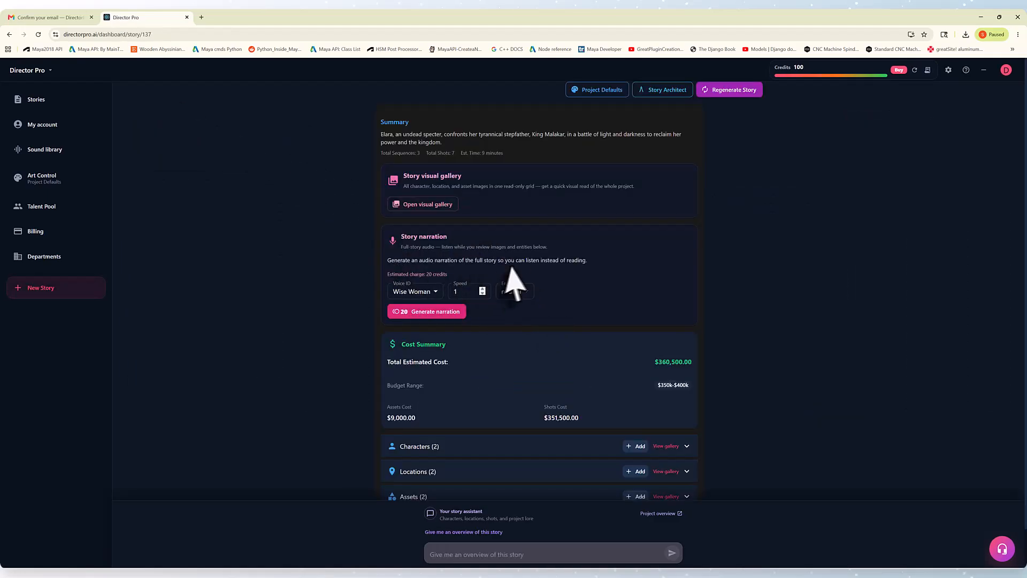
Generate the story narration with the Wise Woman voice, speed 1 and neutral emotion, and listen to part of it.
left_click(442, 293)
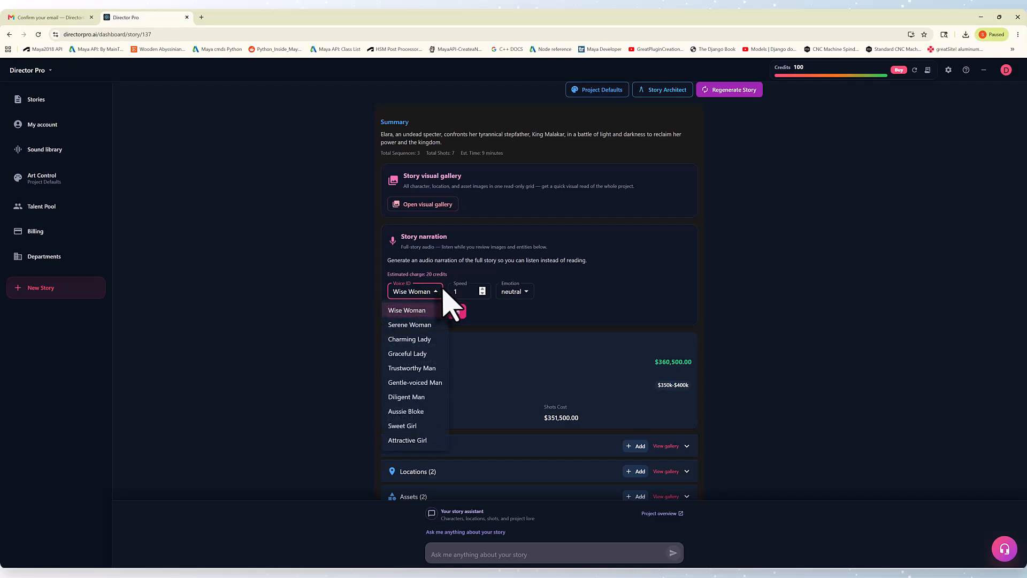
left_click(447, 292)
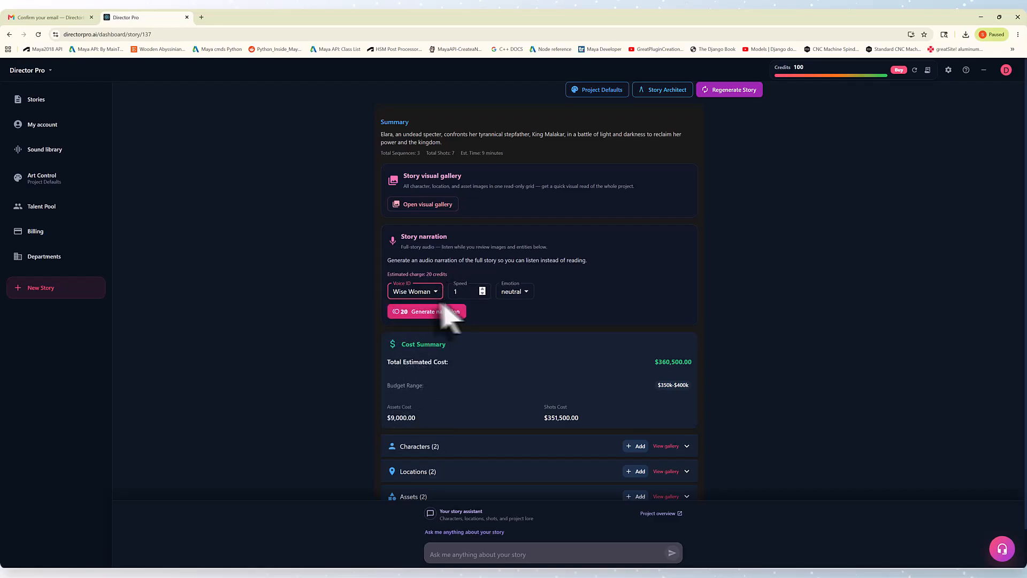
left_click(439, 296)
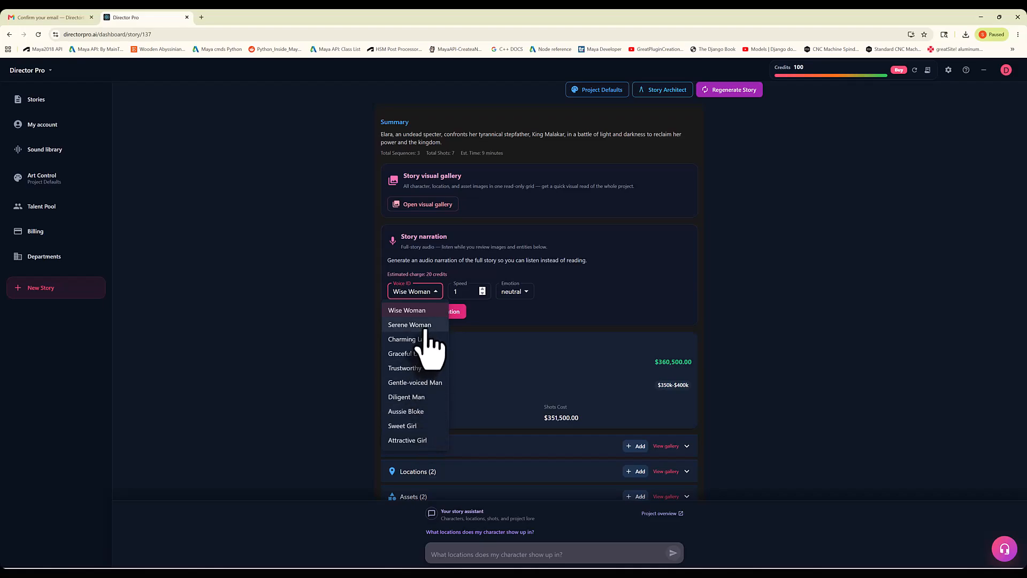
left_click(469, 308)
left_click(471, 313)
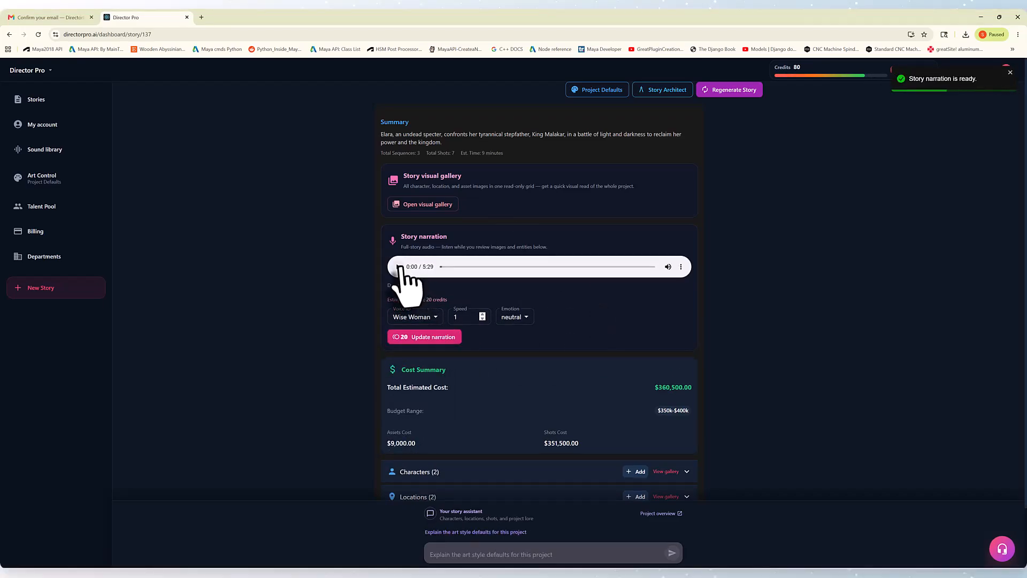
left_click(398, 266)
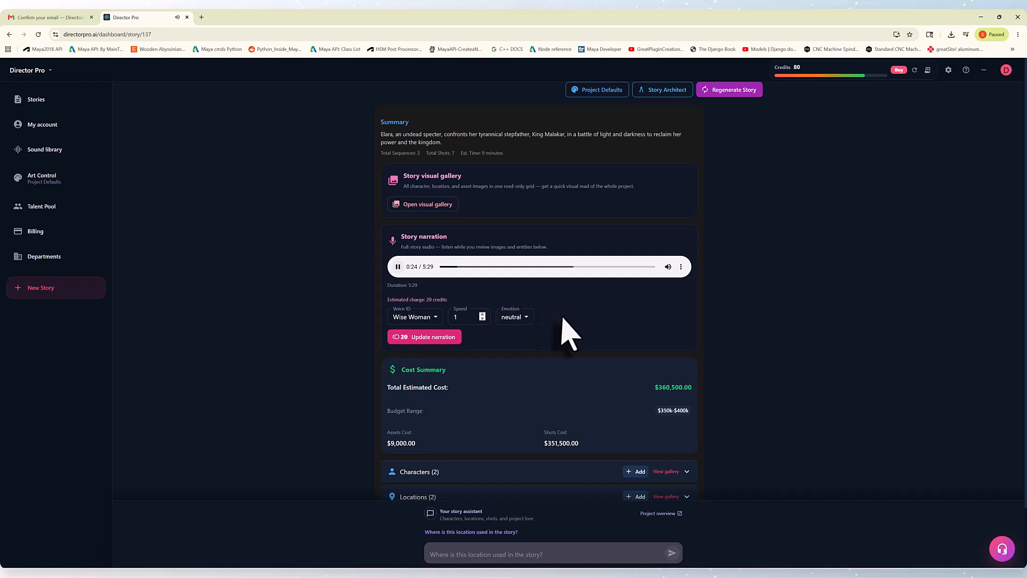
left_click(398, 266)
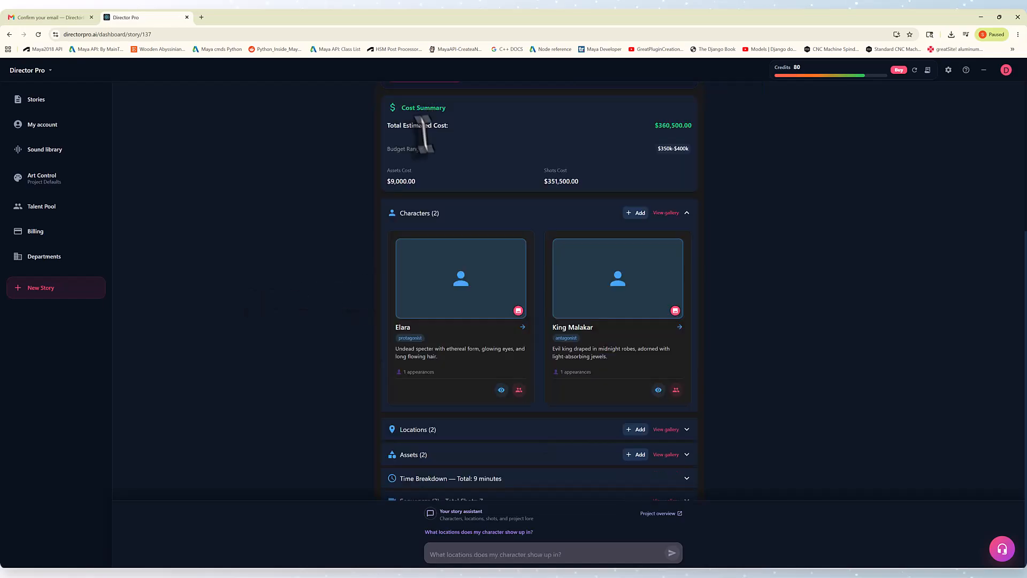
Generate an AI image for the character Elara and open it at full size.
left_click(516, 292)
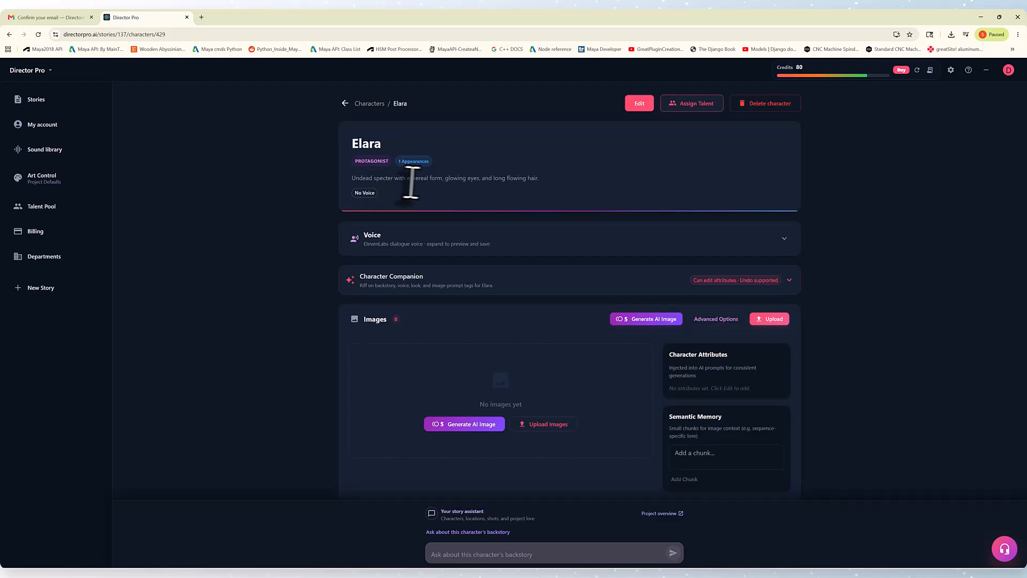
left_click(675, 323)
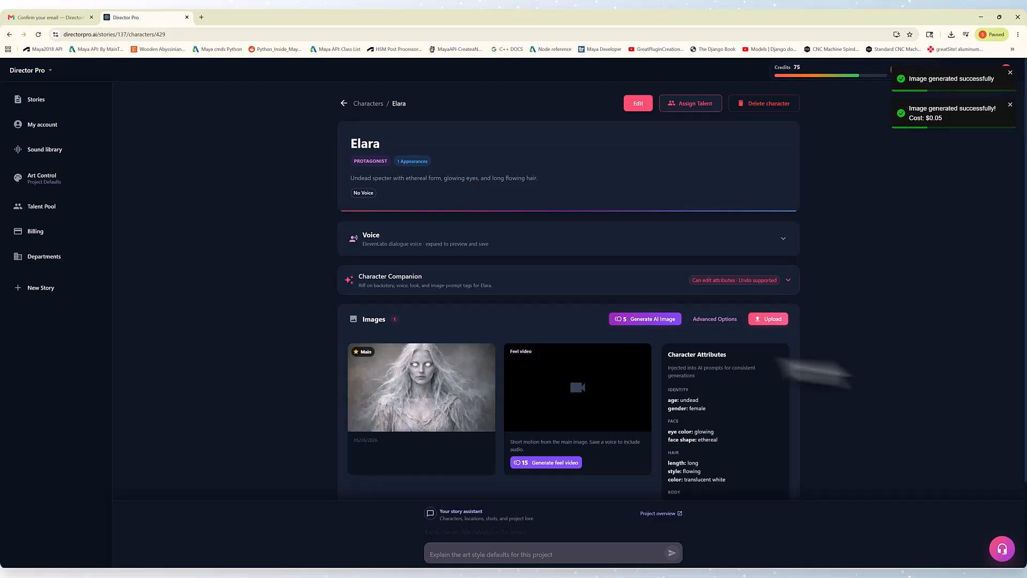
left_click(407, 416)
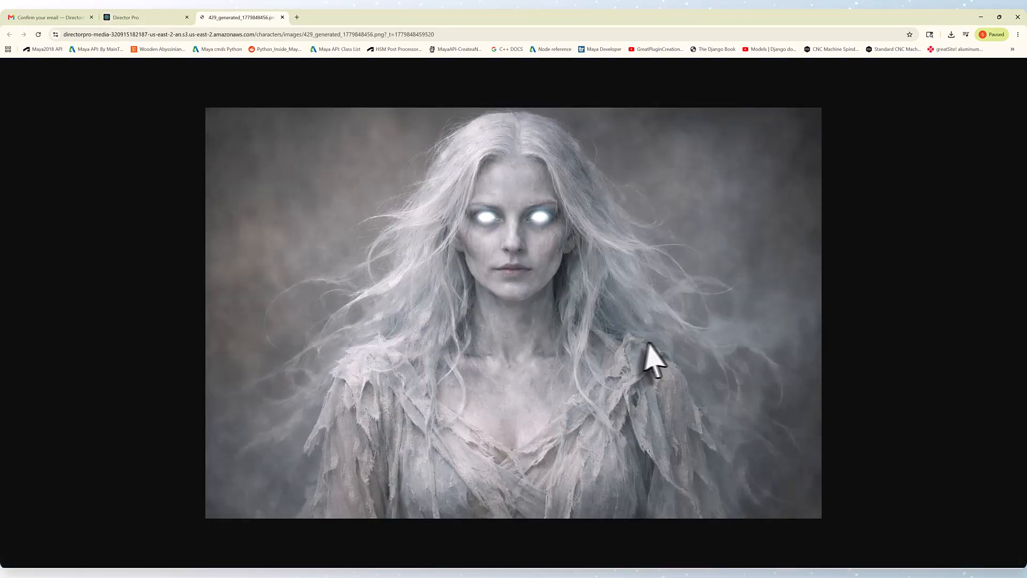
Close the full-size portrait and generate another AI image of Elara with the view type set to Full Body.
left_click(283, 17)
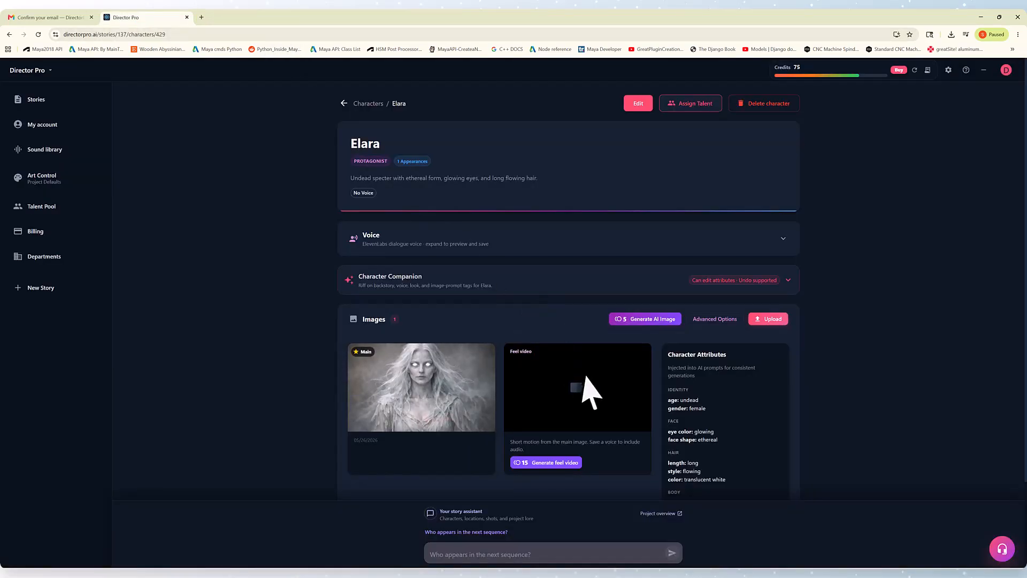
left_click(731, 325)
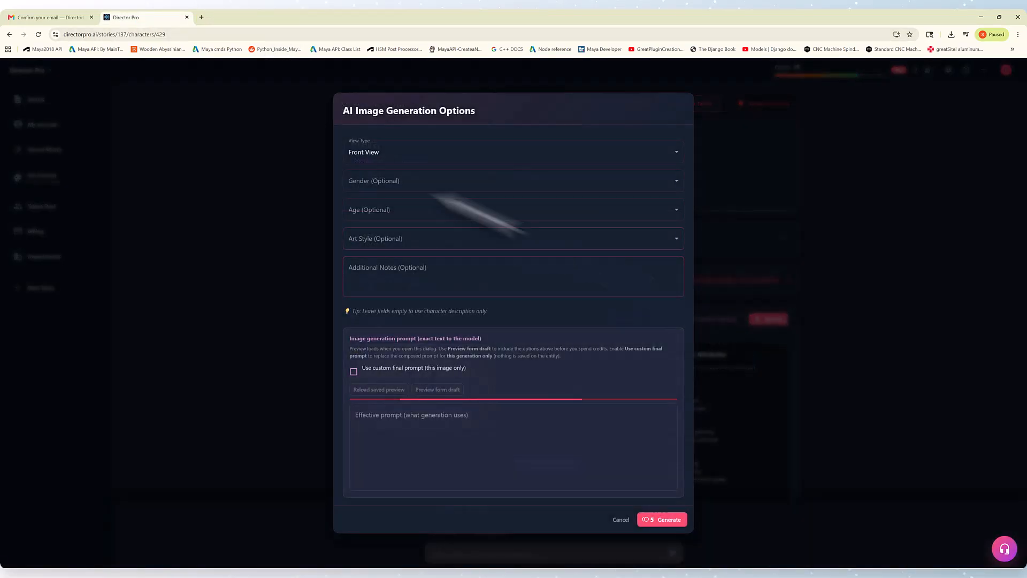
left_click(391, 137)
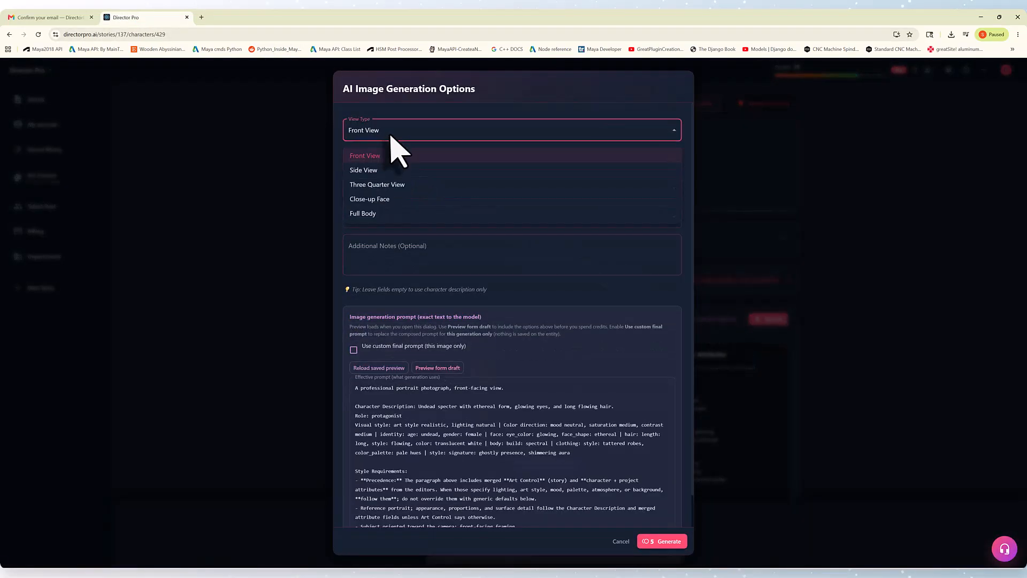
left_click(376, 213)
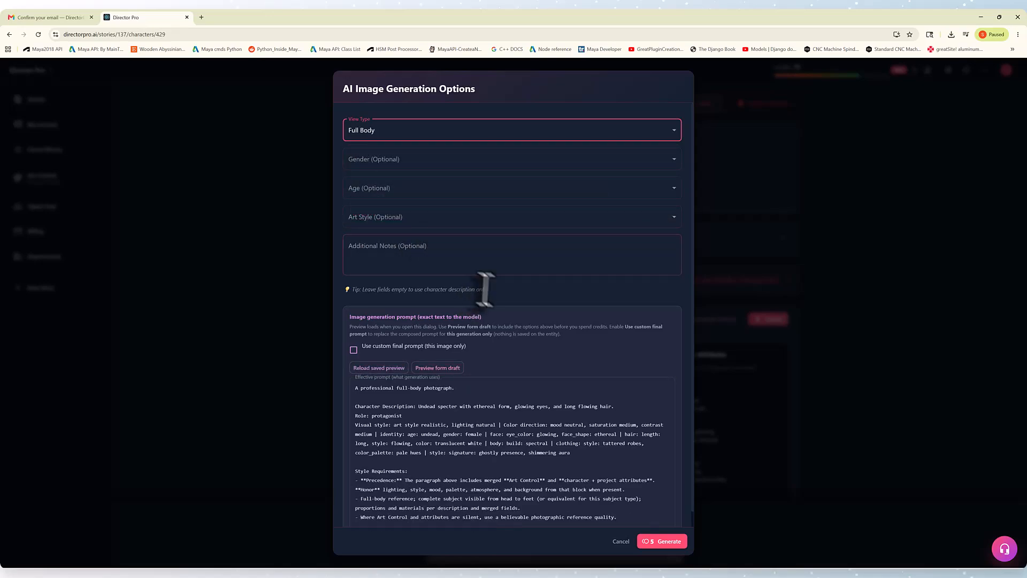
left_click(662, 541)
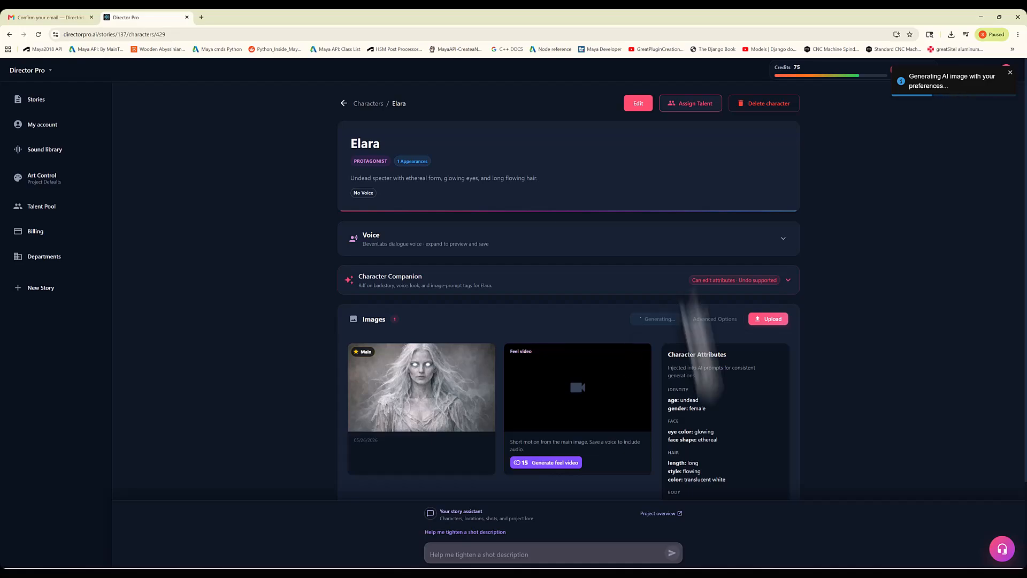
scroll(690, 375, "down", 2)
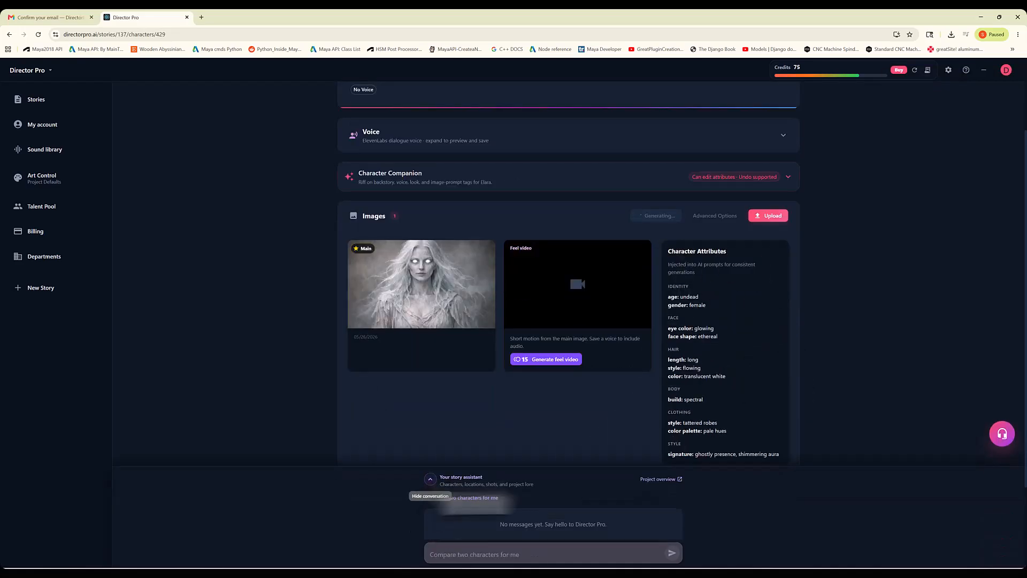
scroll(588, 455, "down", 2)
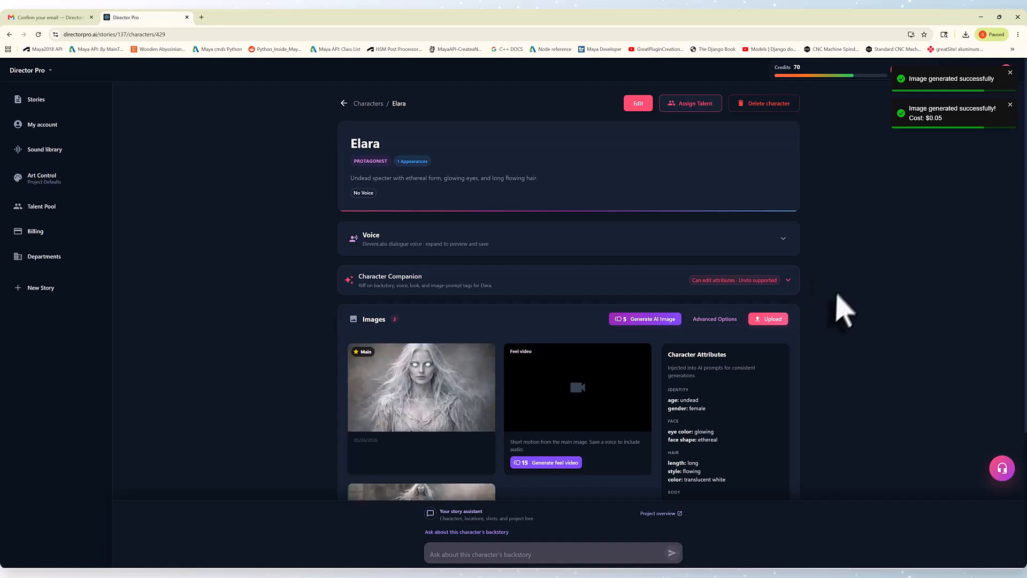
View the new full-body image of Elara at full size, close it, and set it as the character's main image.
scroll(696, 289, "down", 3)
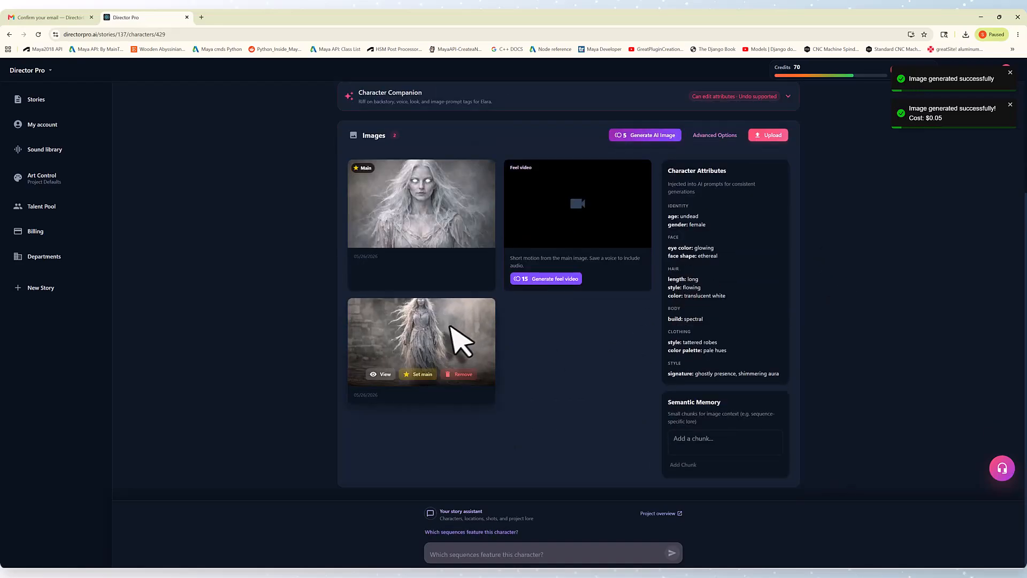
left_click(384, 374)
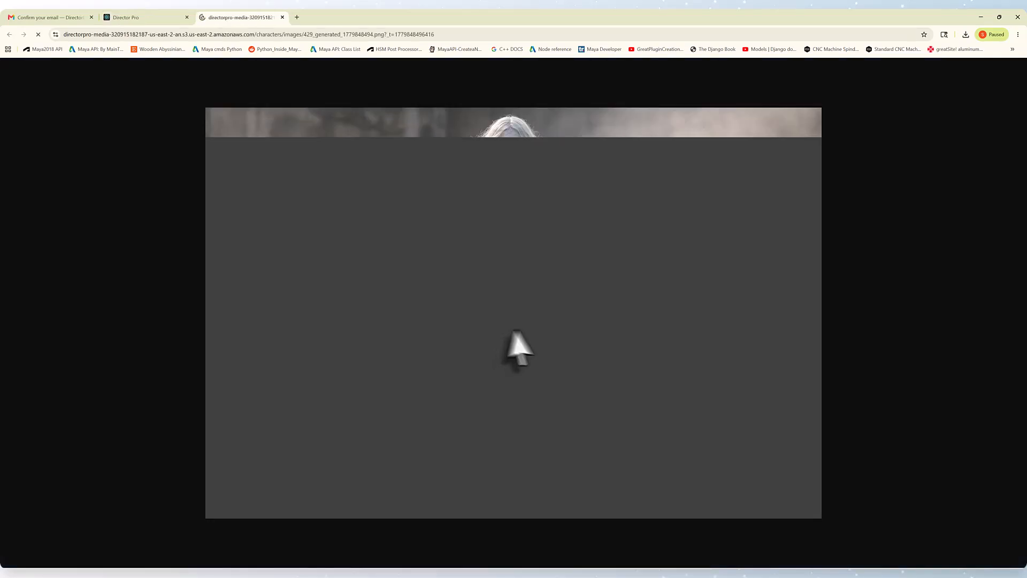
left_click(283, 18)
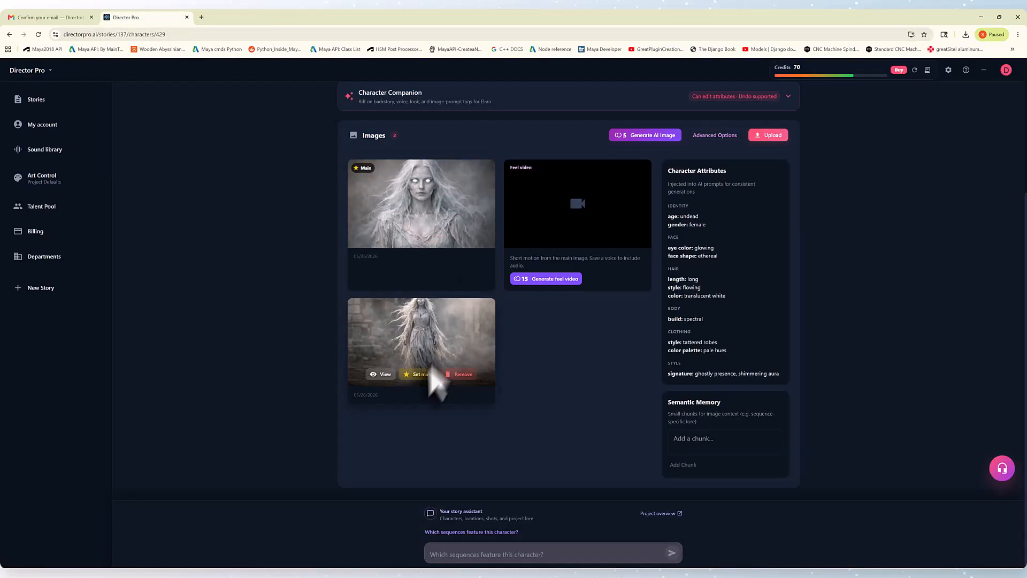
left_click(420, 374)
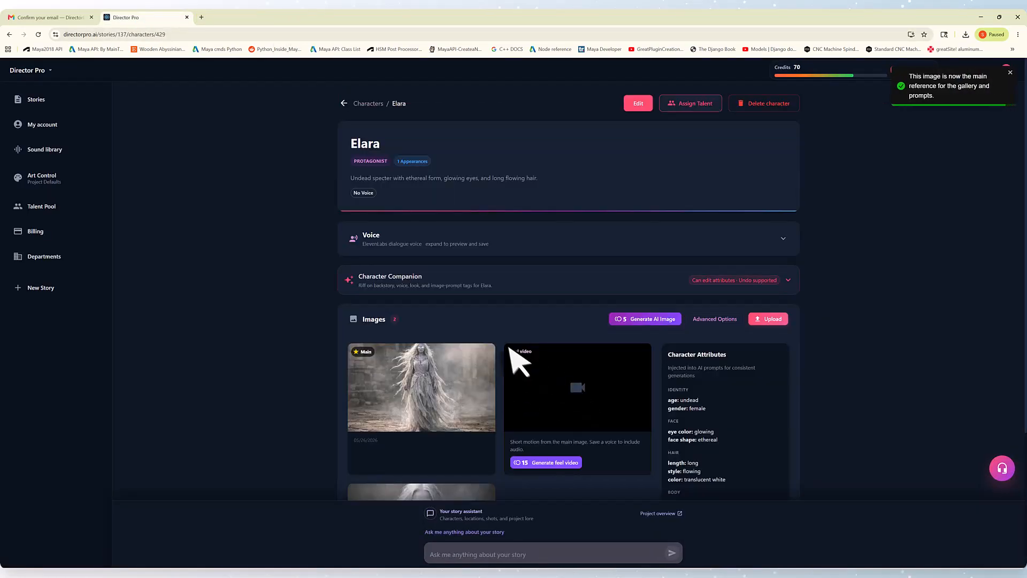
scroll(512, 351, "down", 2)
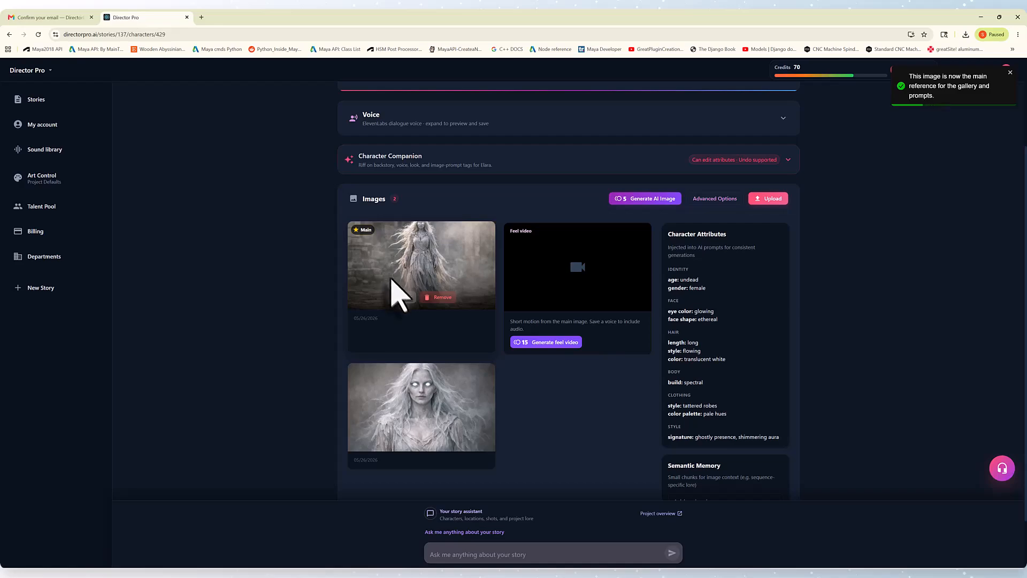
scroll(492, 331, "up", 2)
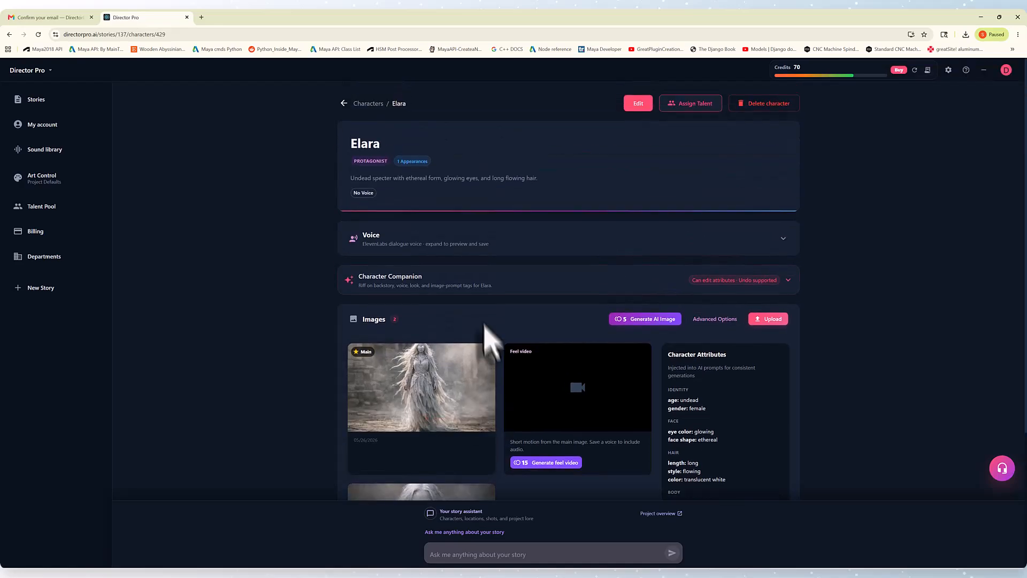
Browse the voice library for Elara with the Female and Middle-aged filters, without picking a voice.
left_click(443, 247)
scroll(471, 262, "down", 3)
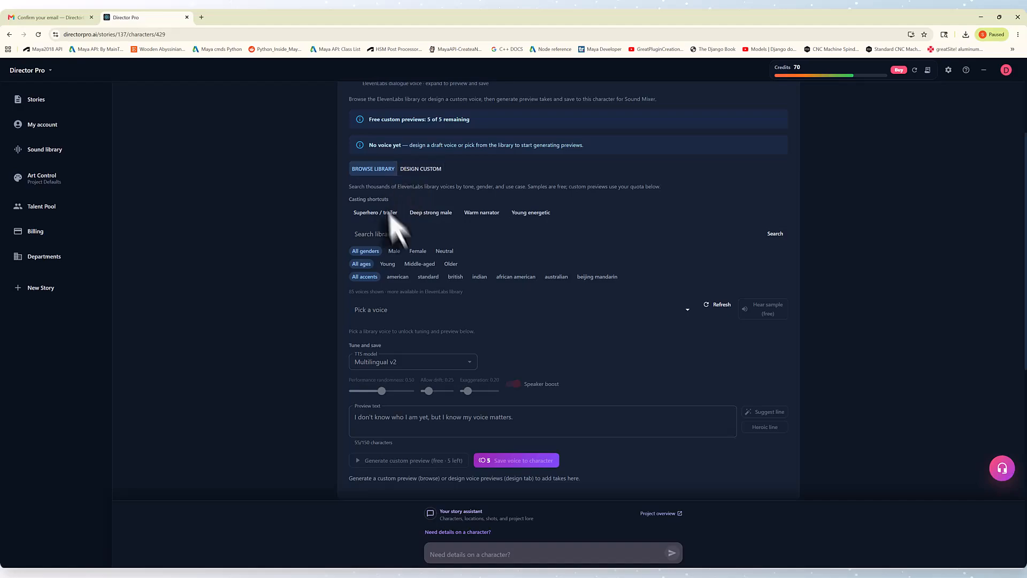
left_click(418, 251)
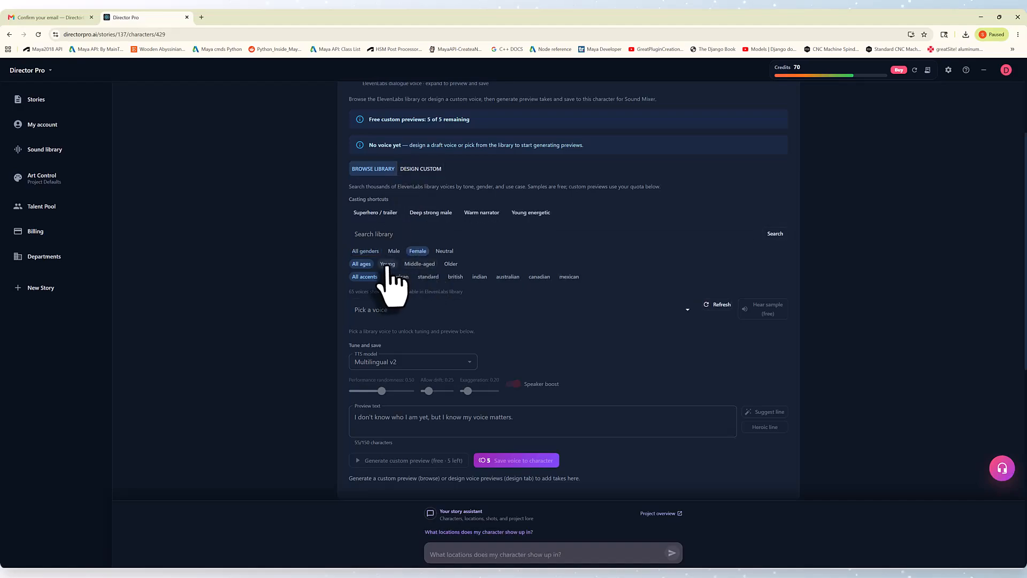
left_click(419, 264)
left_click(403, 309)
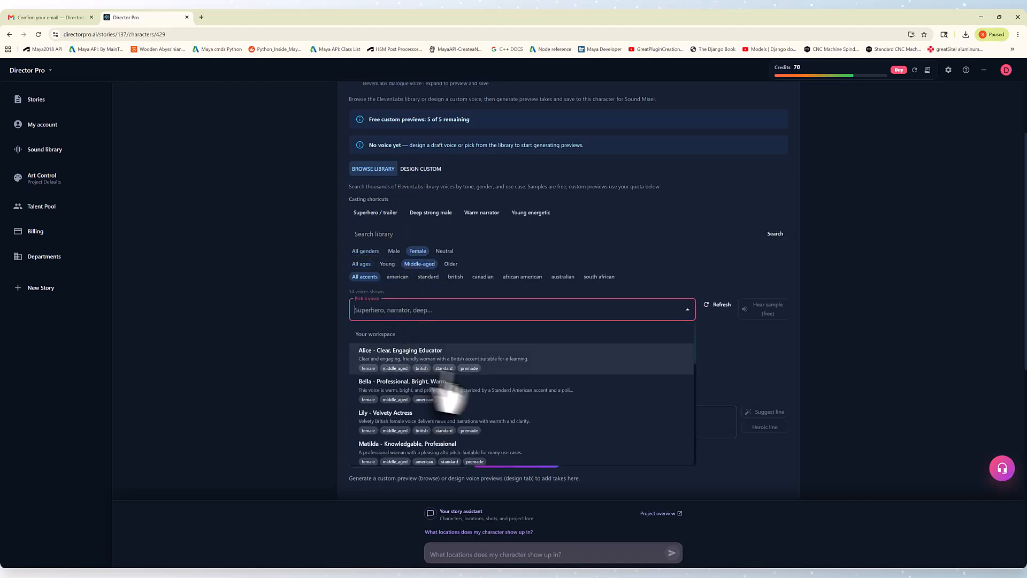
scroll(492, 419, "down", 5)
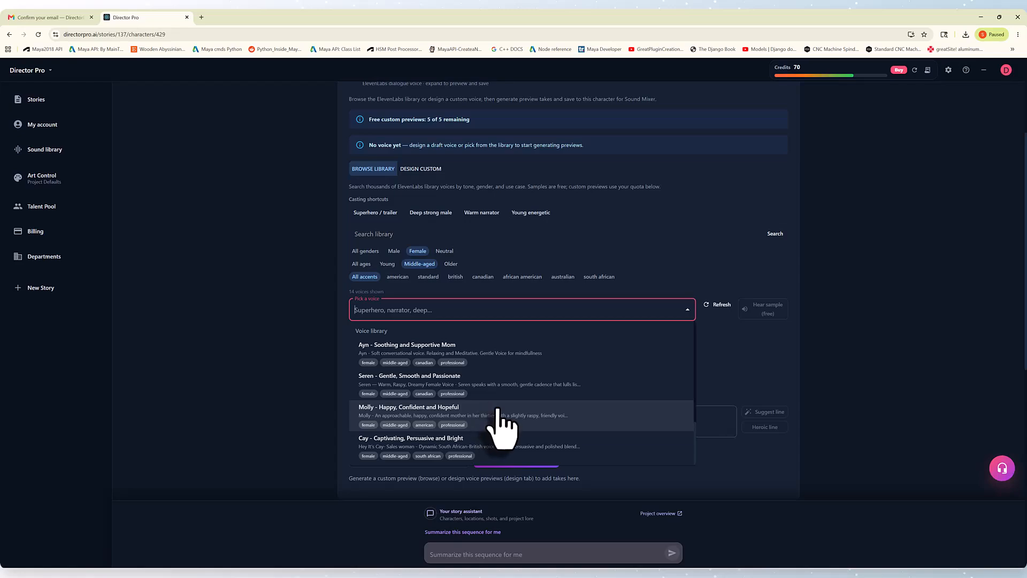
scroll(500, 423, "down", 3)
left_click(332, 344)
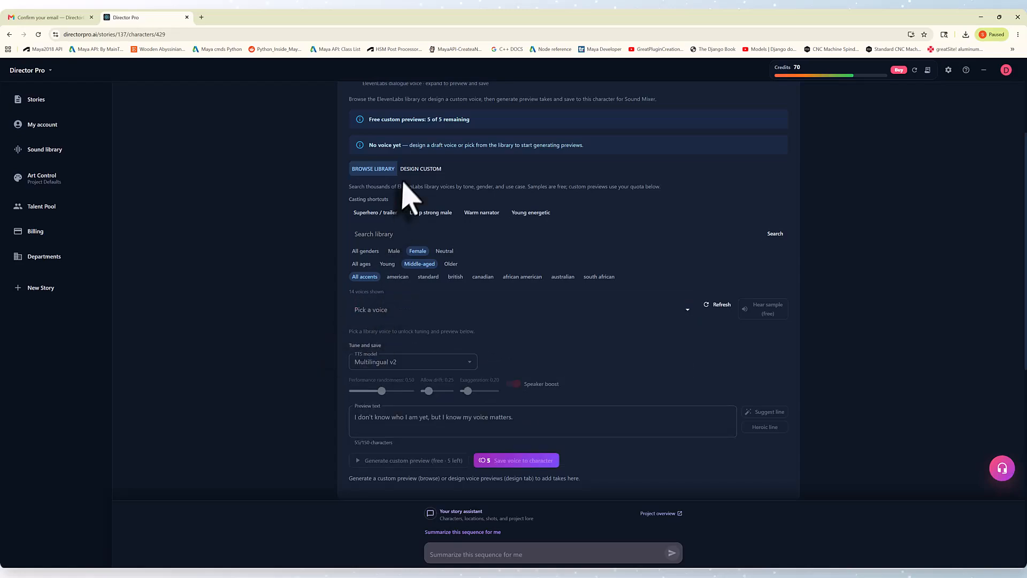
Generate custom voice previews for Elara from the description "Ethereal spirit voice. Very powerful from another dimension. Female voice.".
left_click(417, 169)
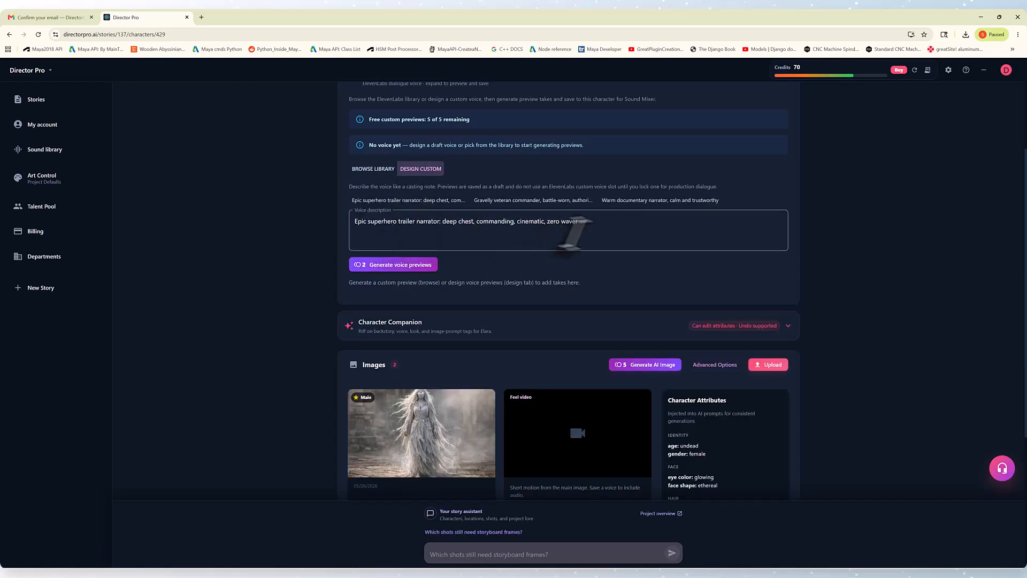
left_click_drag(575, 234, 339, 222)
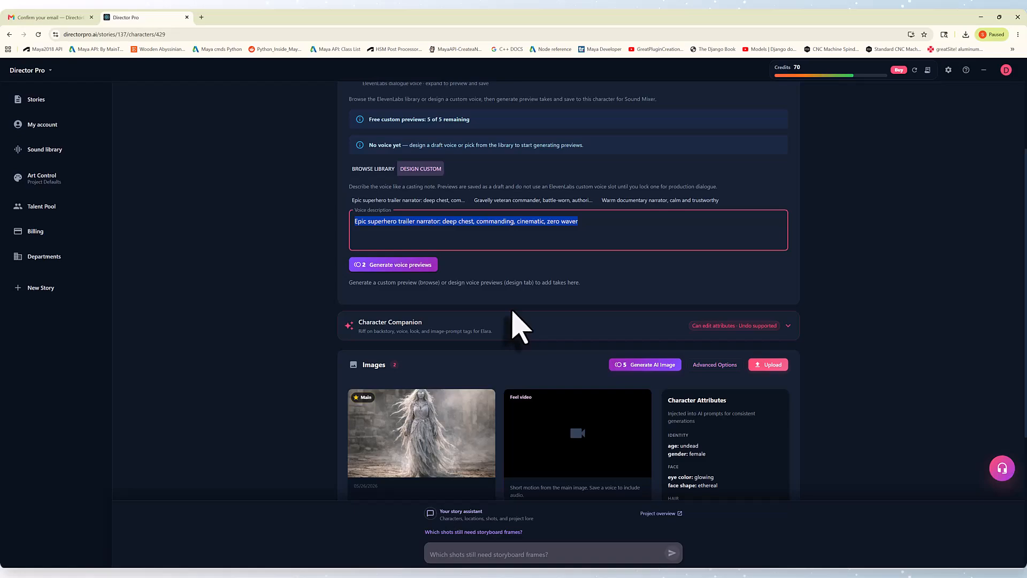
type("Ethereal spirit voice. Very powerful")
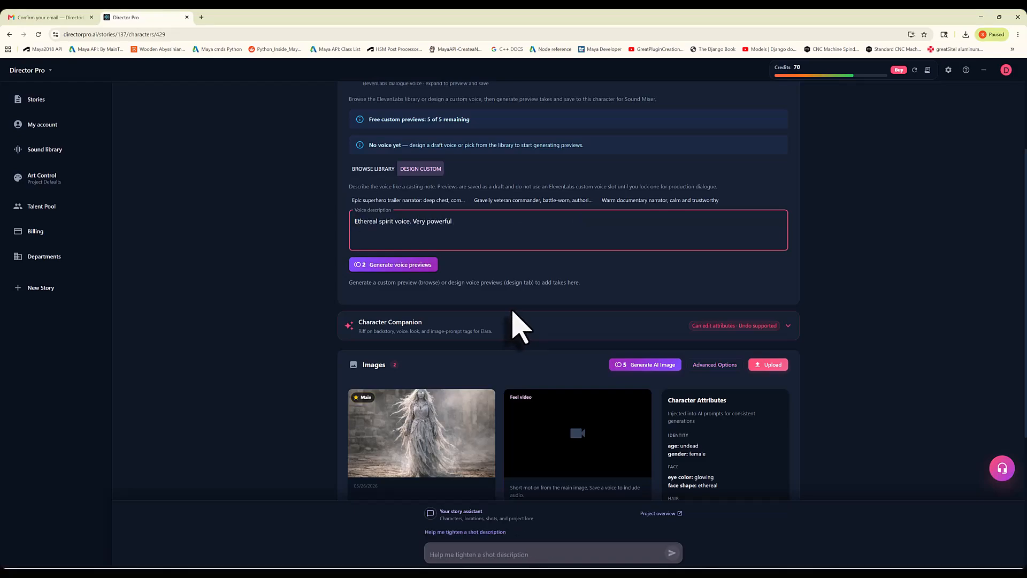
type(" from another dimension. Female voice.")
left_click(434, 266)
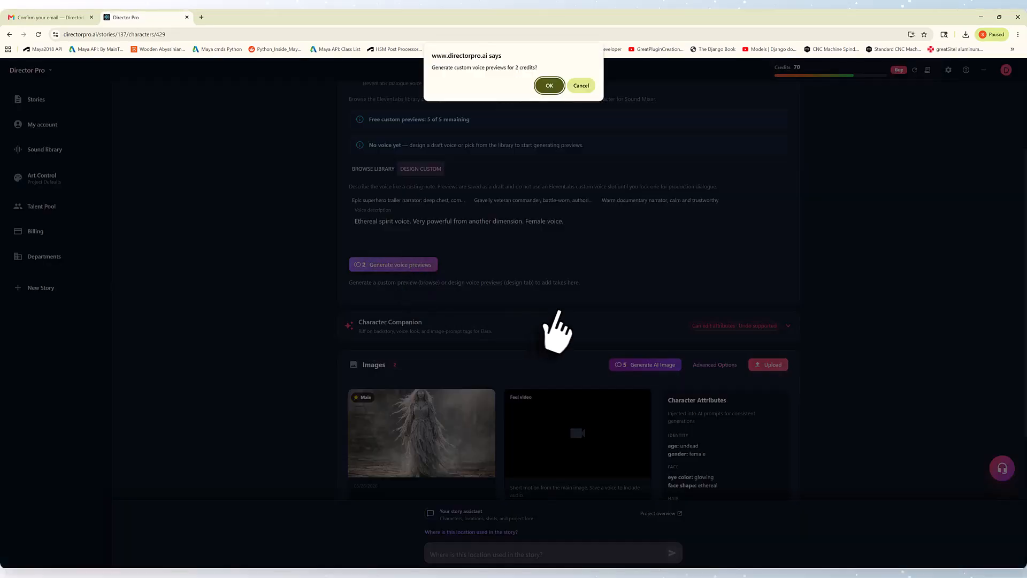
left_click(550, 85)
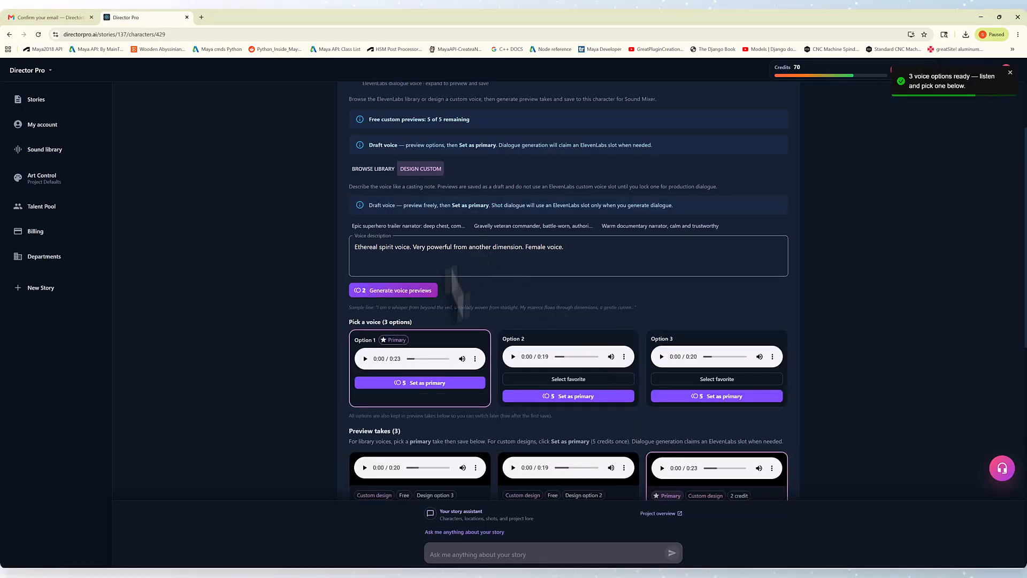
Listen to parts of the three generated voice options for Elara and compare the first two again.
left_click(365, 358)
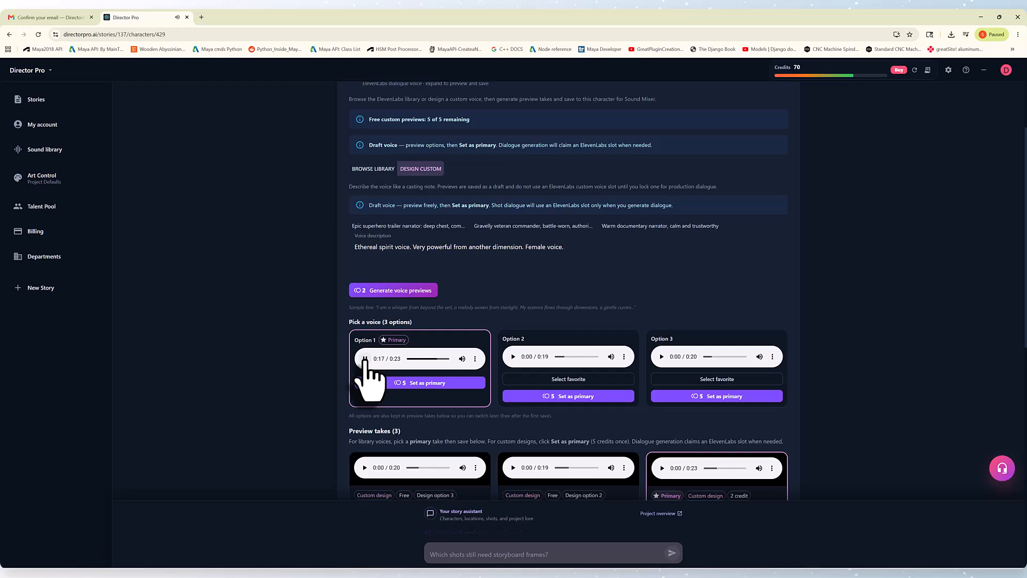
left_click(365, 359)
left_click(513, 356)
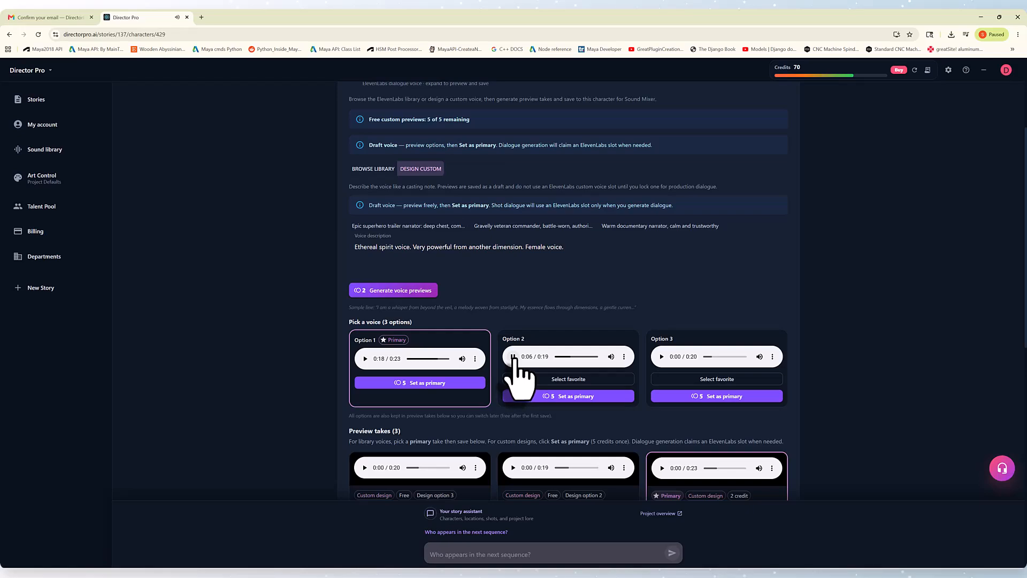
left_click(513, 356)
left_click(662, 357)
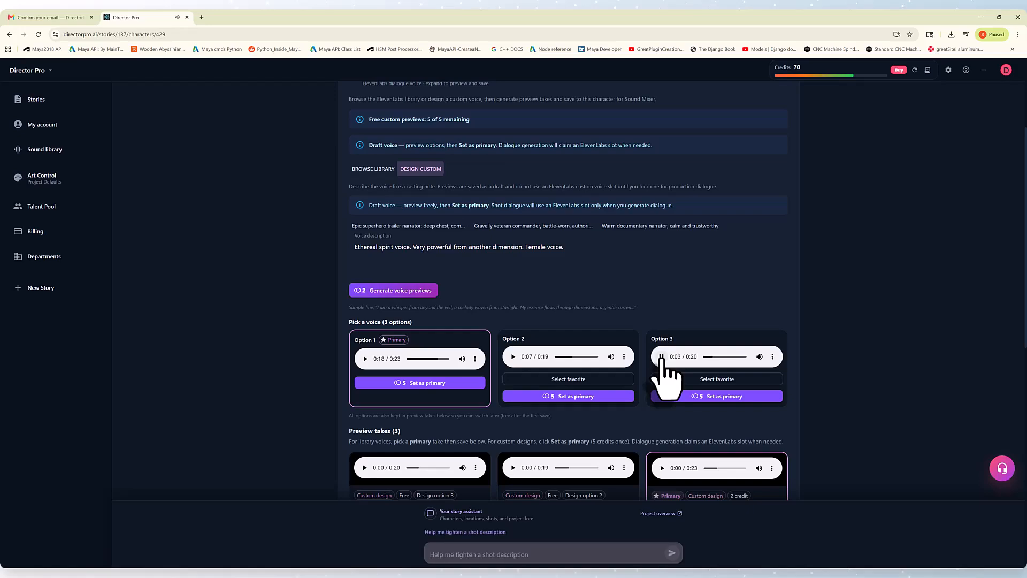
left_click(662, 357)
left_click(365, 358)
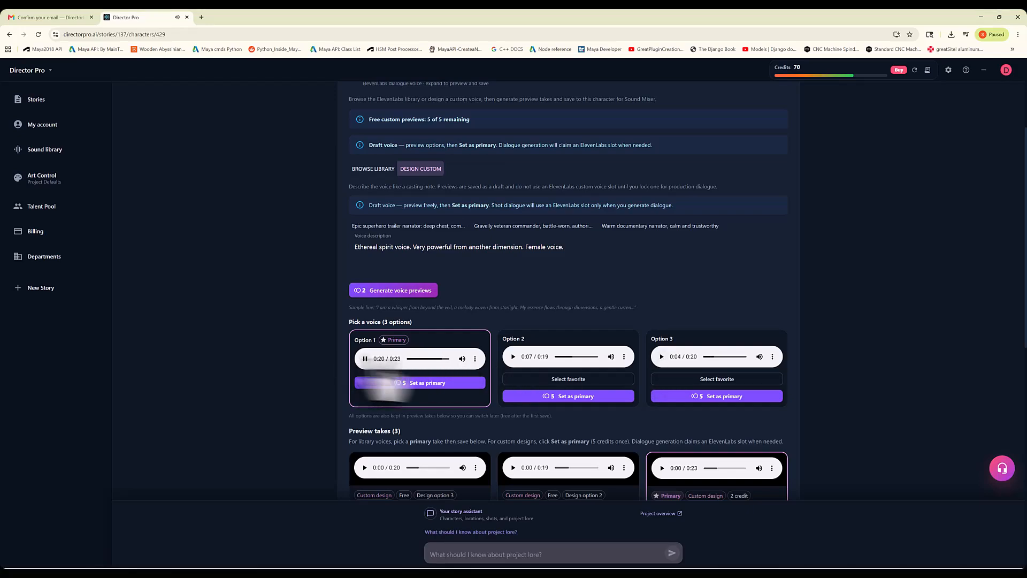
left_click(513, 357)
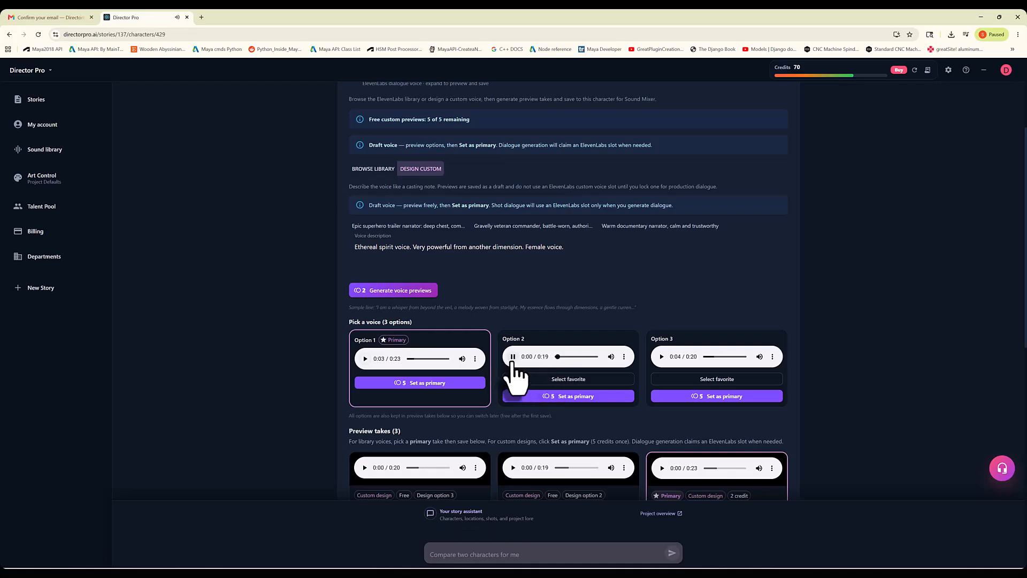
Generate a feel video for Elara from the main image and accept the credit charge.
scroll(353, 321, "down", 10)
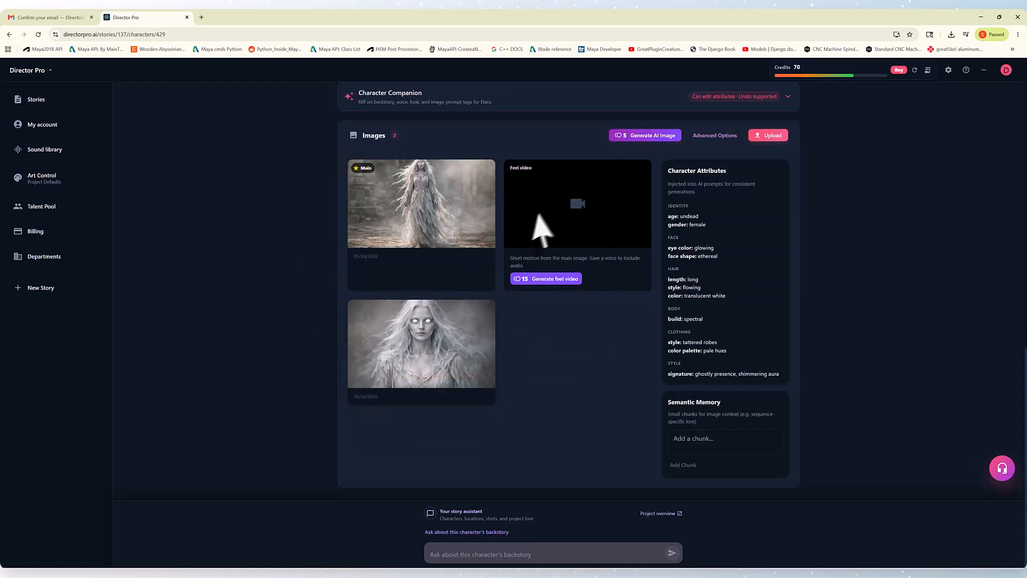
left_click(563, 282)
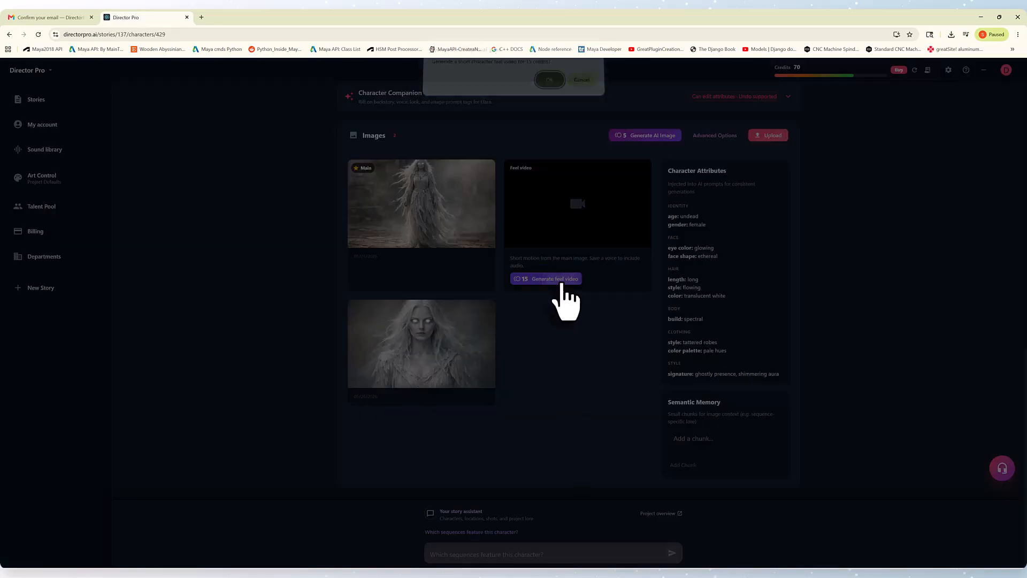
left_click(549, 86)
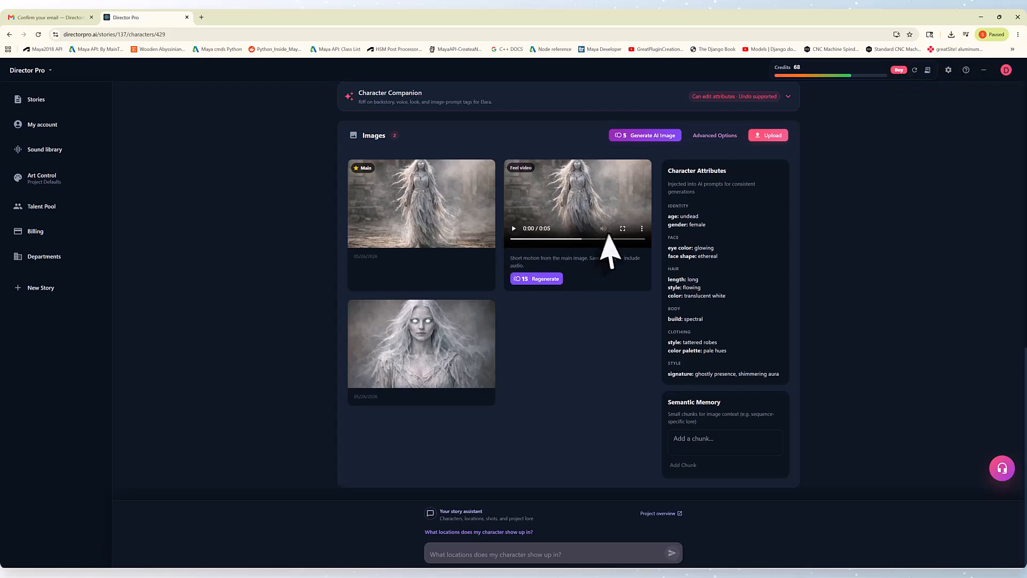
Play Elara's feel video in full screen and return to the character page.
left_click(622, 229)
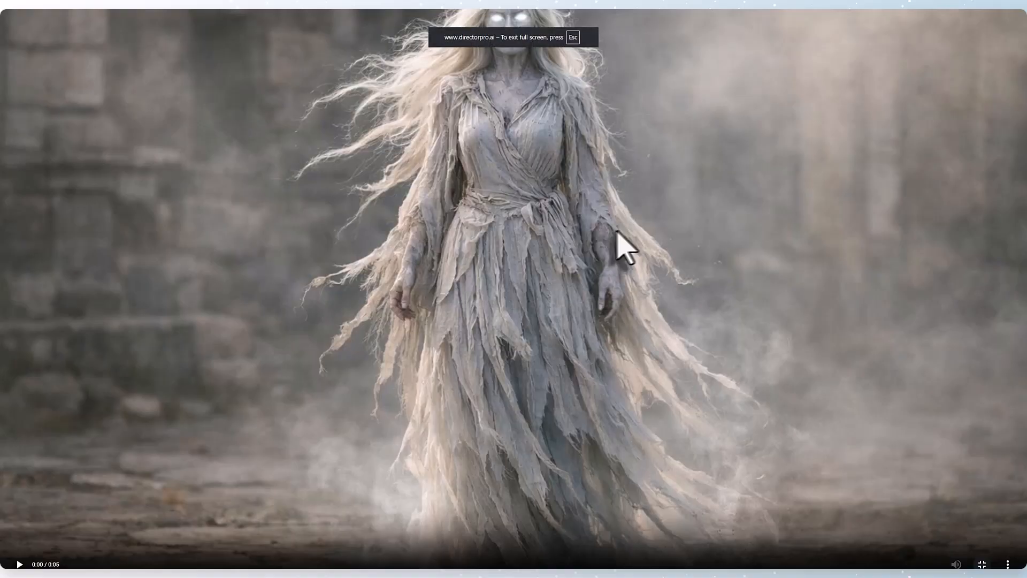
left_click(20, 564)
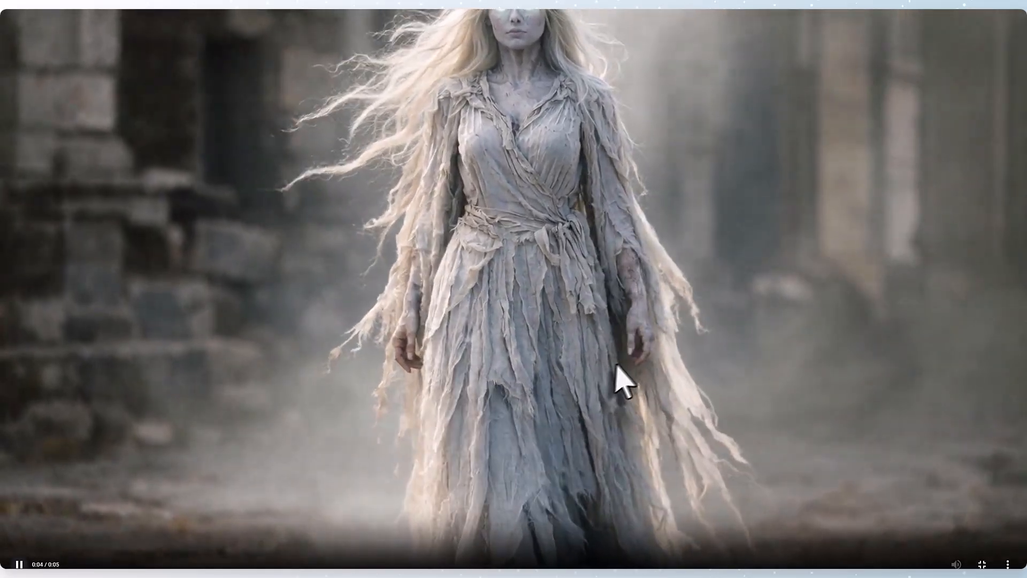
key("Escape")
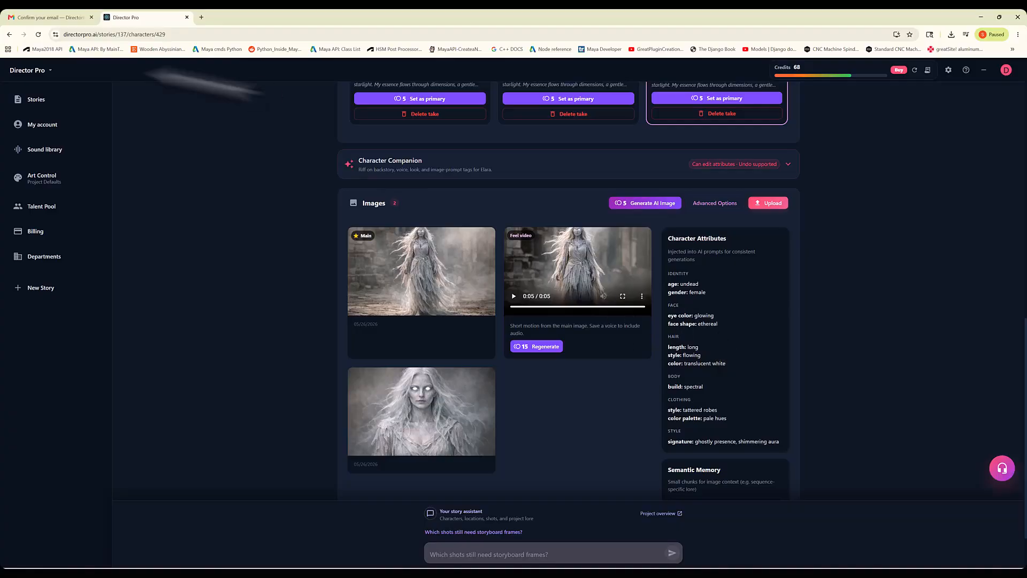
left_click(536, 346)
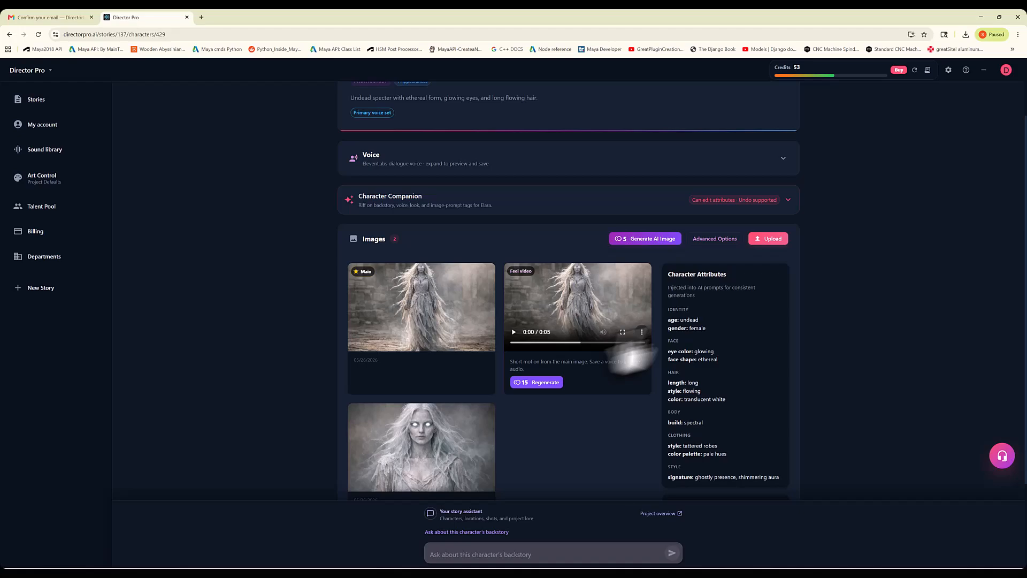
Set custom voice design option 3 as Elara's primary voice and accept the 5-credit charge.
left_click(514, 331)
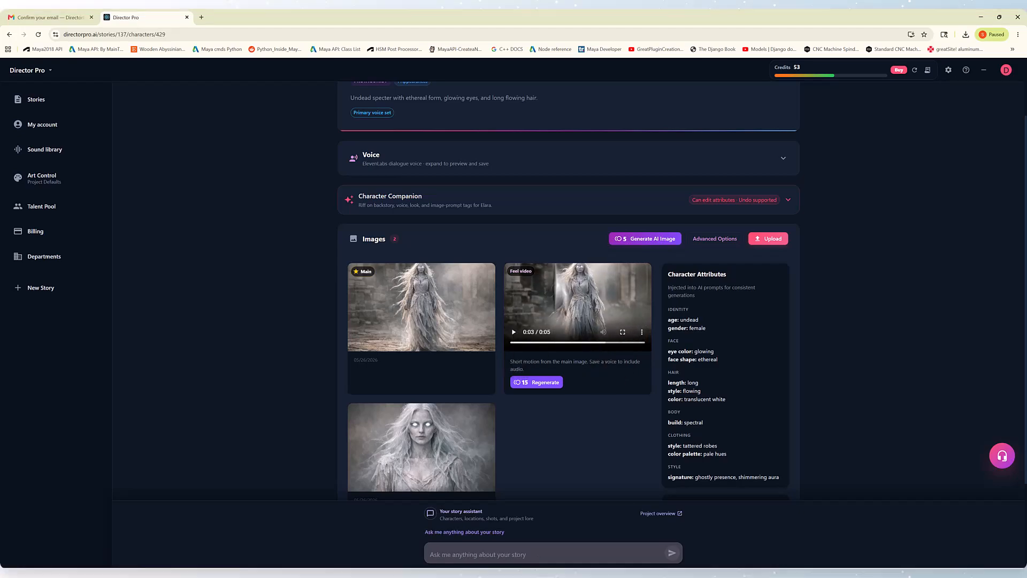
left_click(518, 167)
scroll(488, 271, "down", 2)
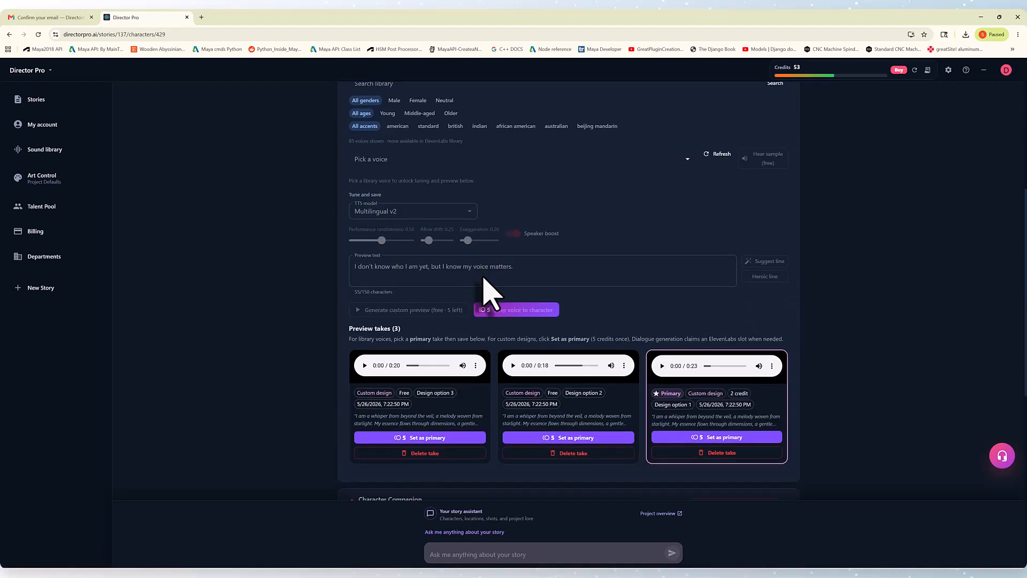
scroll(484, 279, "down", 3)
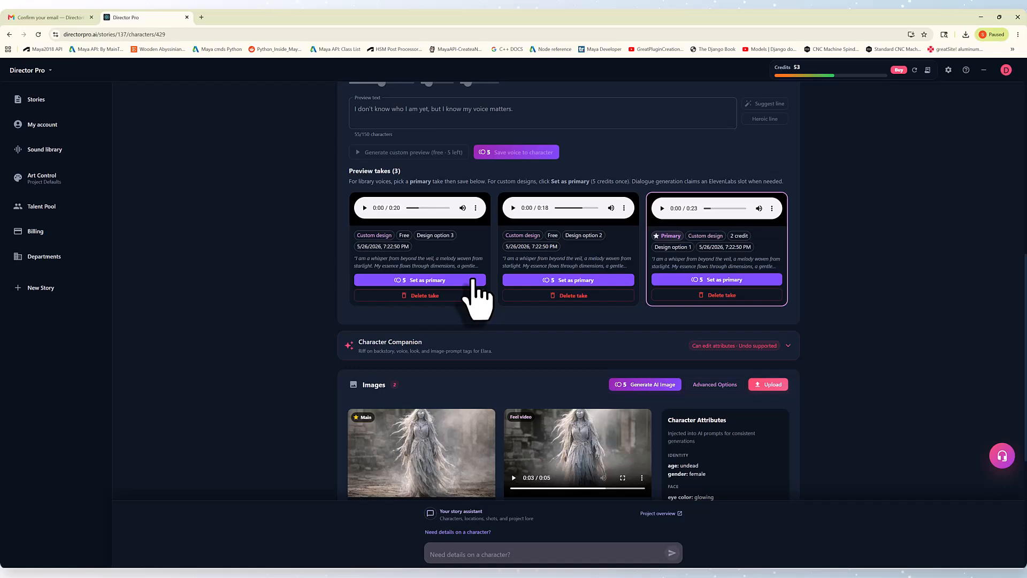
left_click(473, 280)
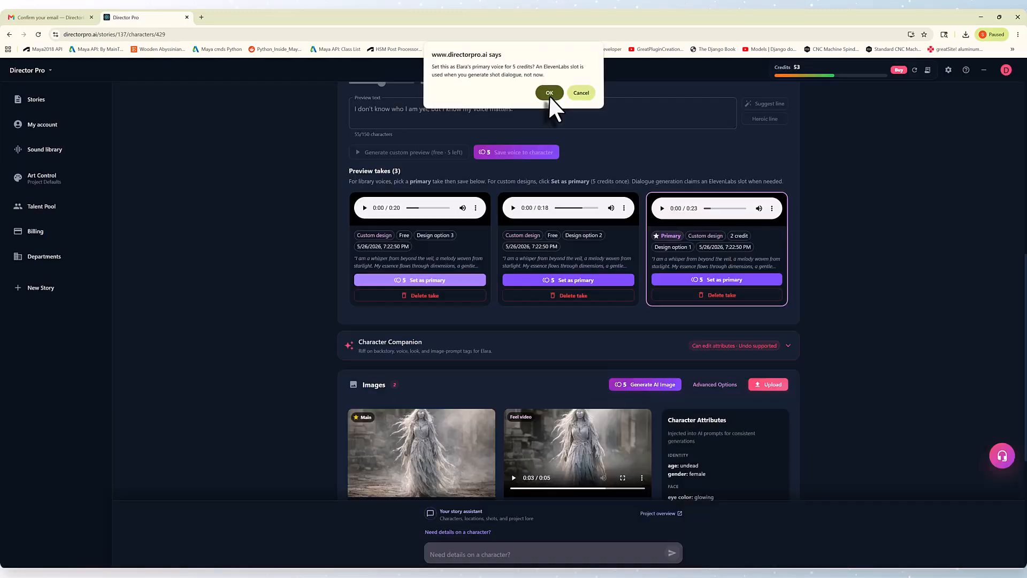
left_click(548, 95)
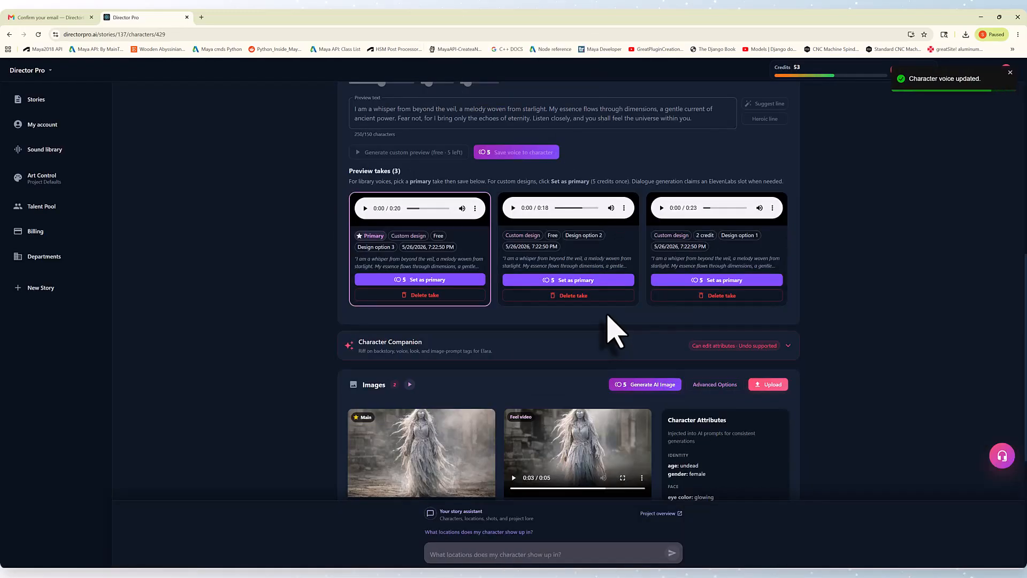
Play Elara's feel video with the saved voice in full screen at a raised volume, and return to the character page.
scroll(614, 332, "down", 3)
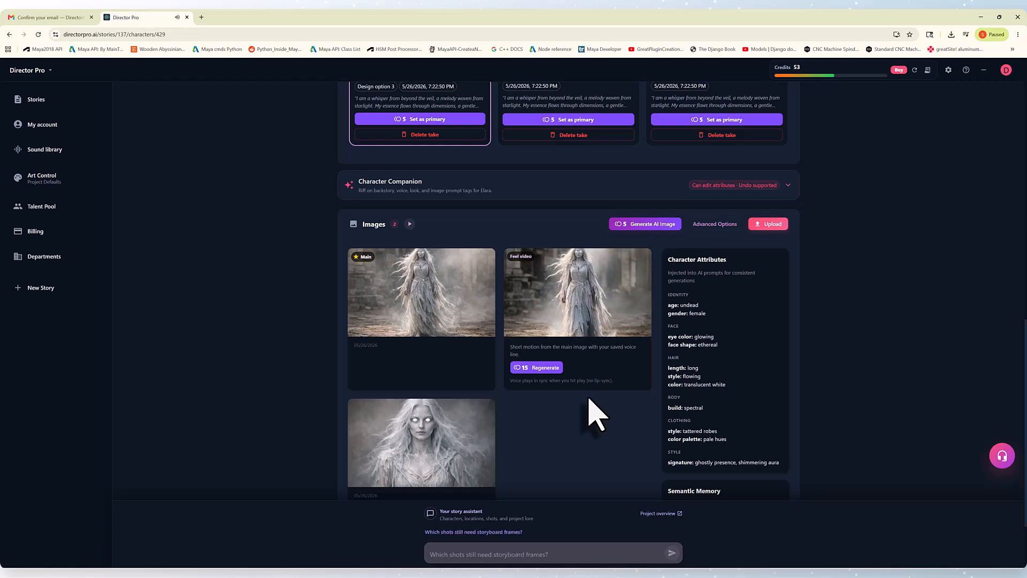
key("XF86AudioRaiseVolume")
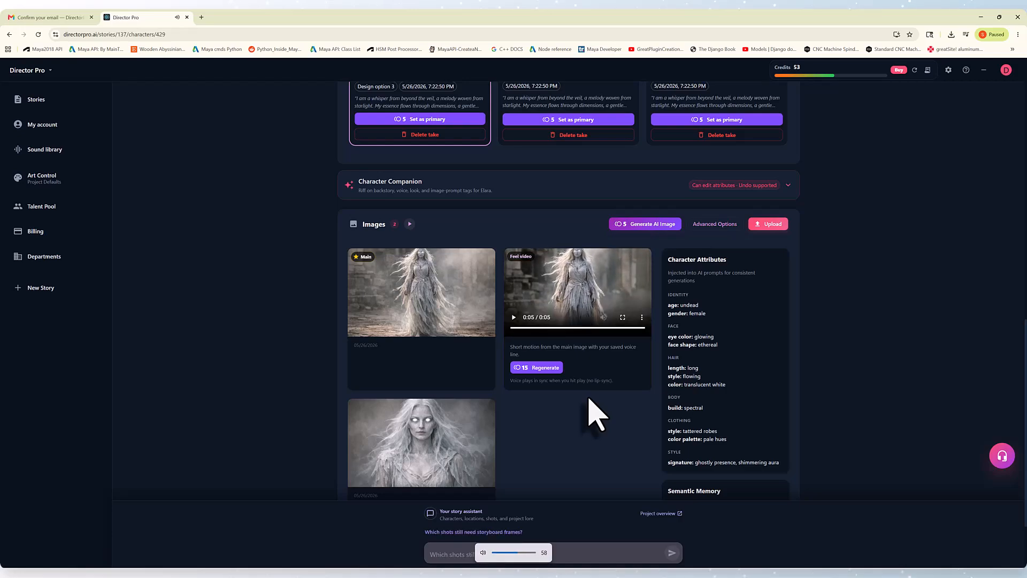
left_click(622, 318)
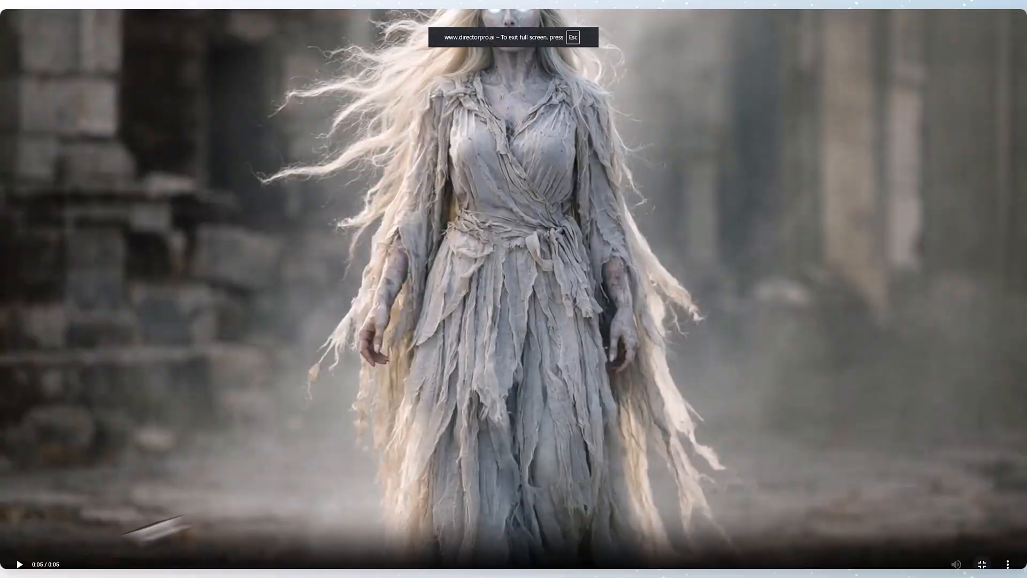
left_click(20, 564)
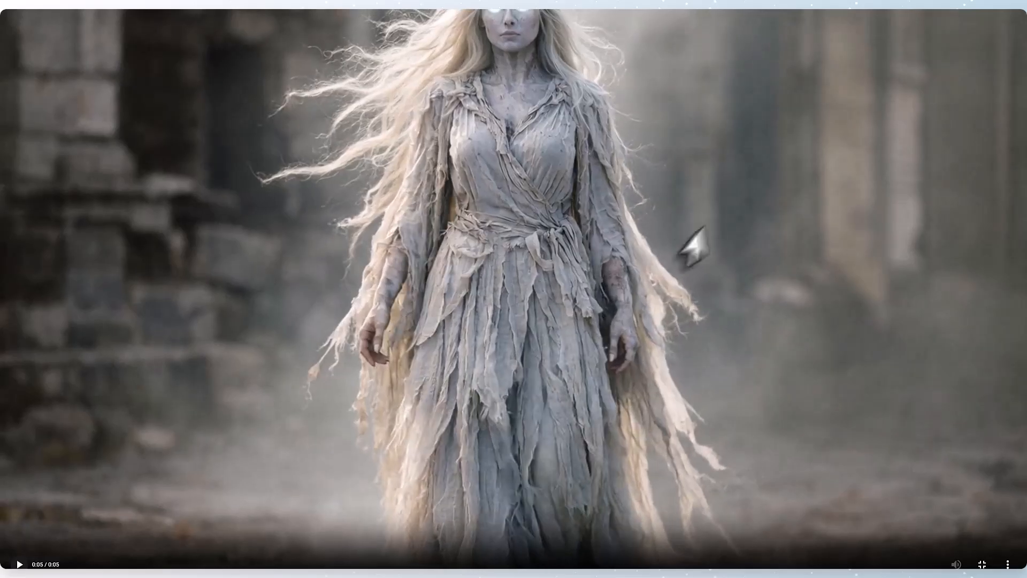
key("Escape")
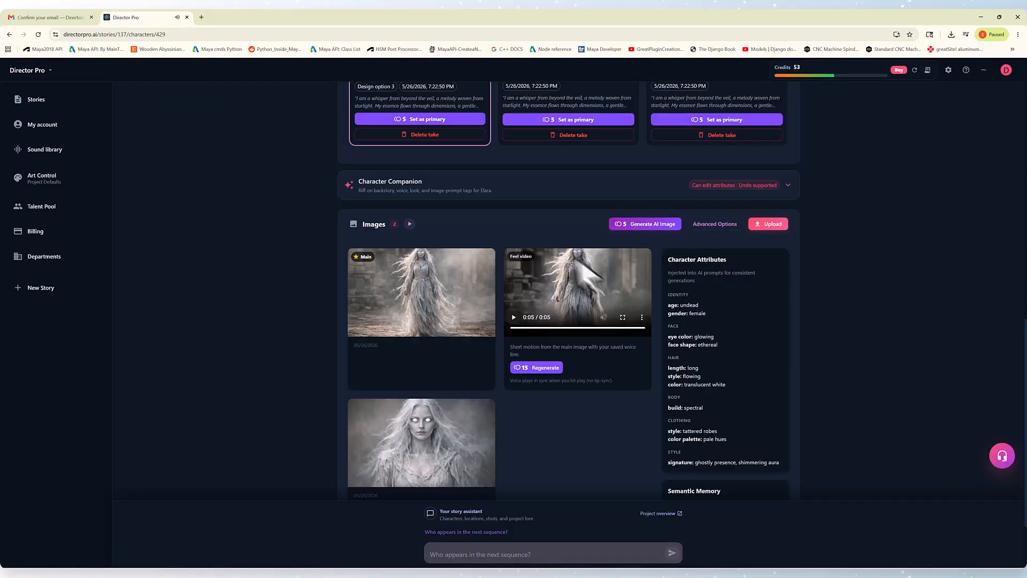
Add the semantic memory chunk "When she was alive she used to love to play and take care of children." to Elara.
scroll(607, 276, "down", 1)
scroll(607, 276, "down", 2)
left_click(710, 431)
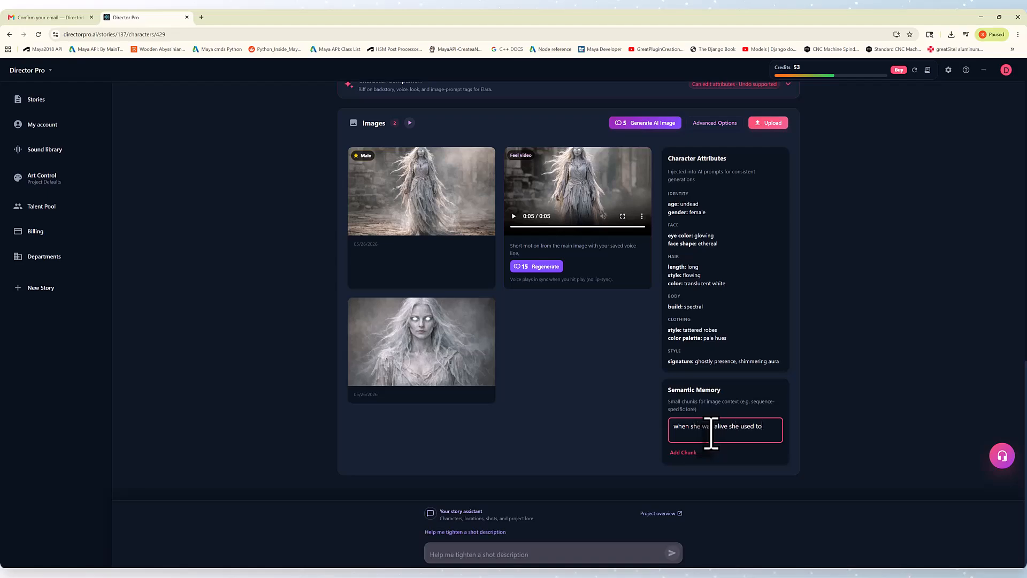
type("when she was alive she used to love to p")
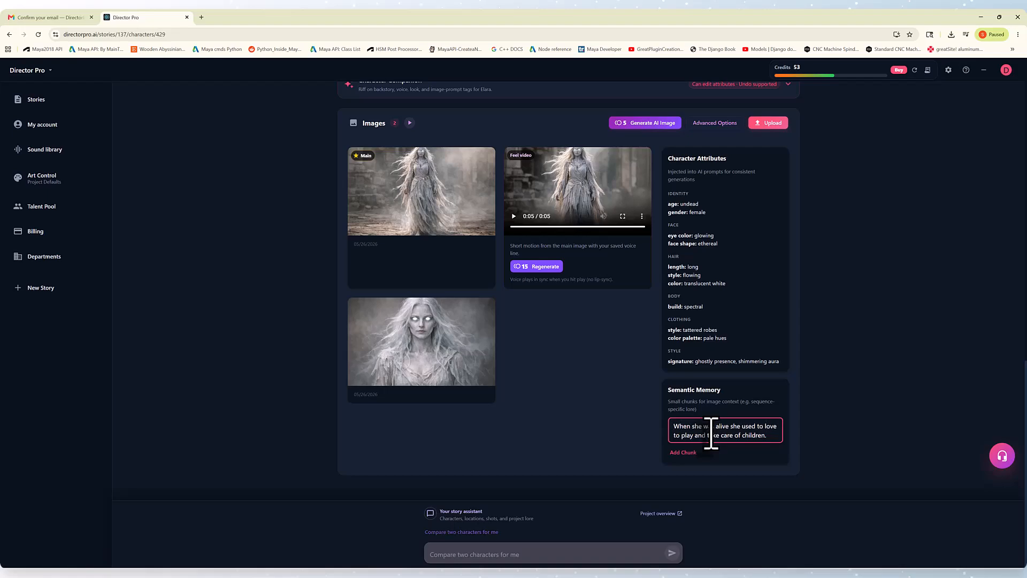
key("Return")
Add a second semantic memory chunk saying that people say if you cross her "you might never be seen again...".
type("people say if you cross")
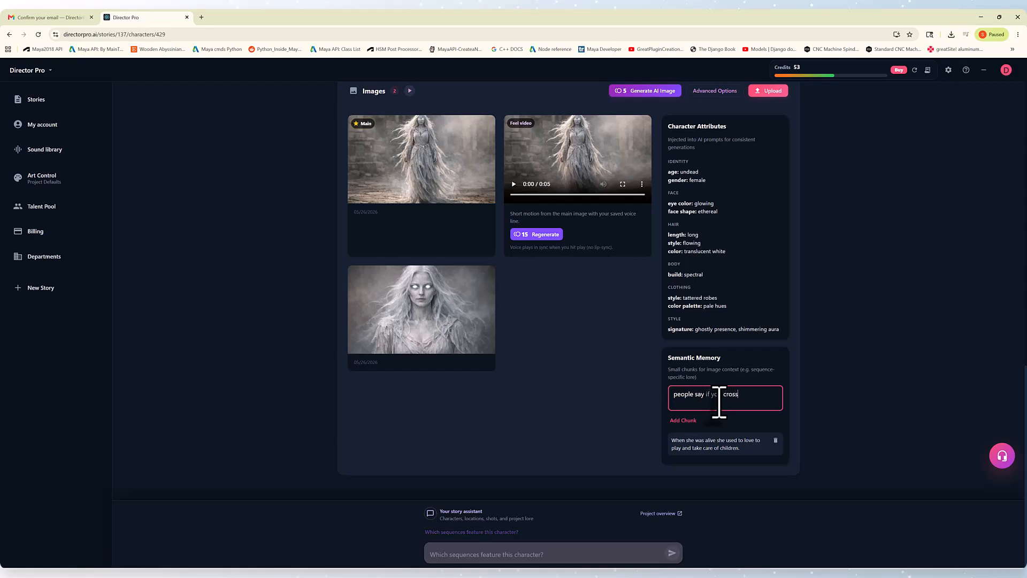
type(" her")
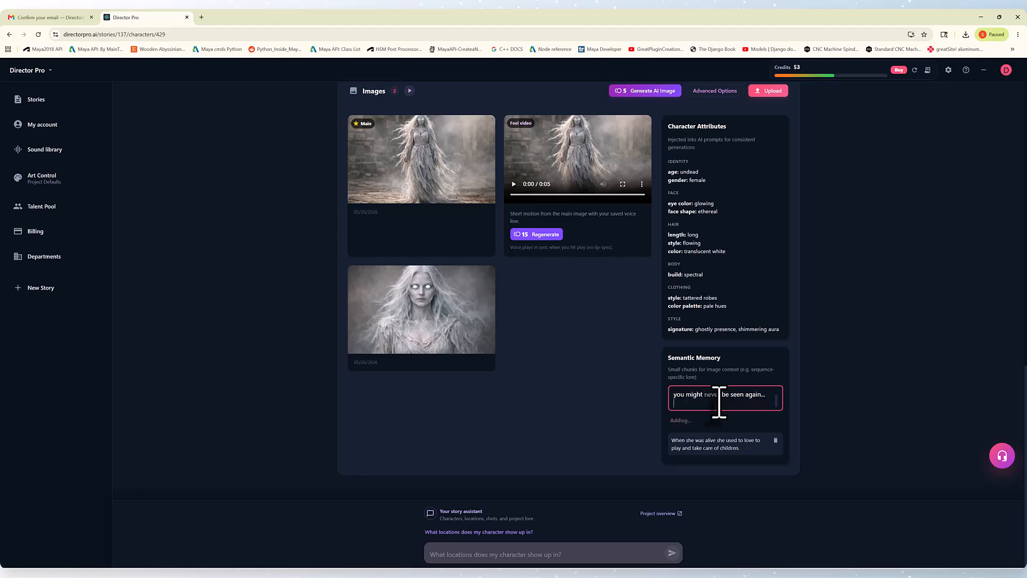
Return to the story, open the character King Malakar and generate an AI image for him.
scroll(690, 332, "up", 10)
scroll(682, 373, "up", 3)
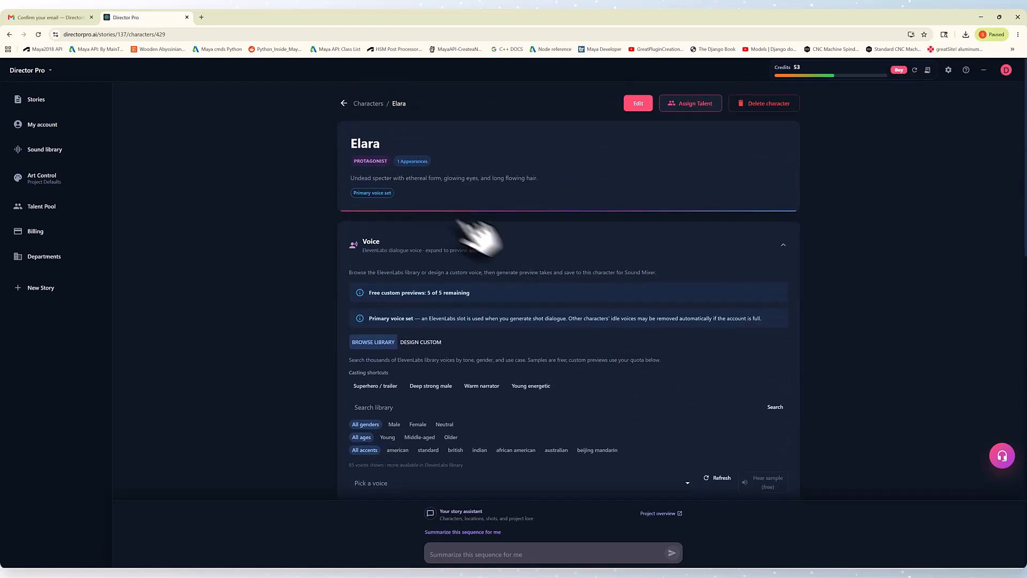
left_click(343, 102)
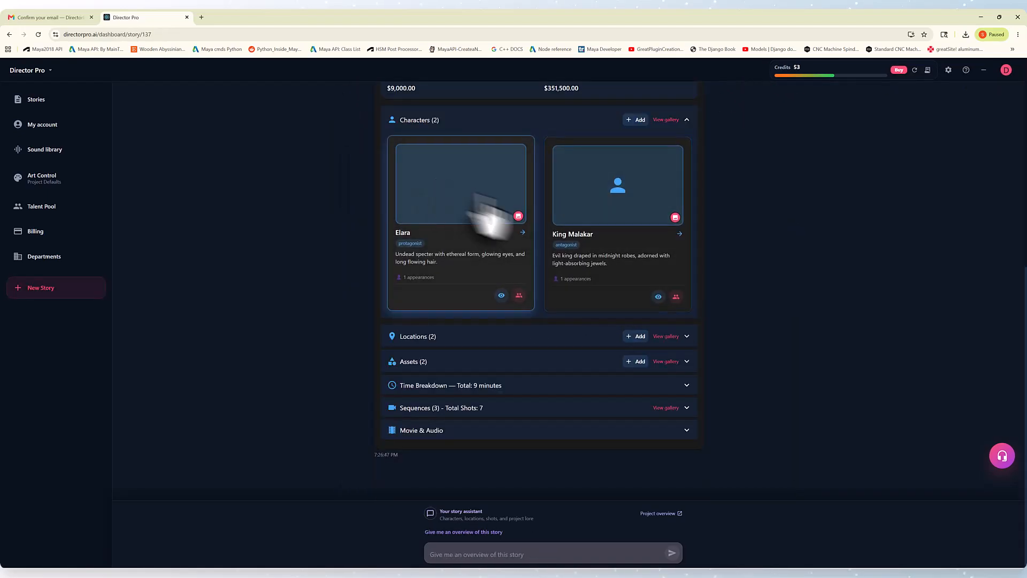
scroll(663, 257, "up", 1)
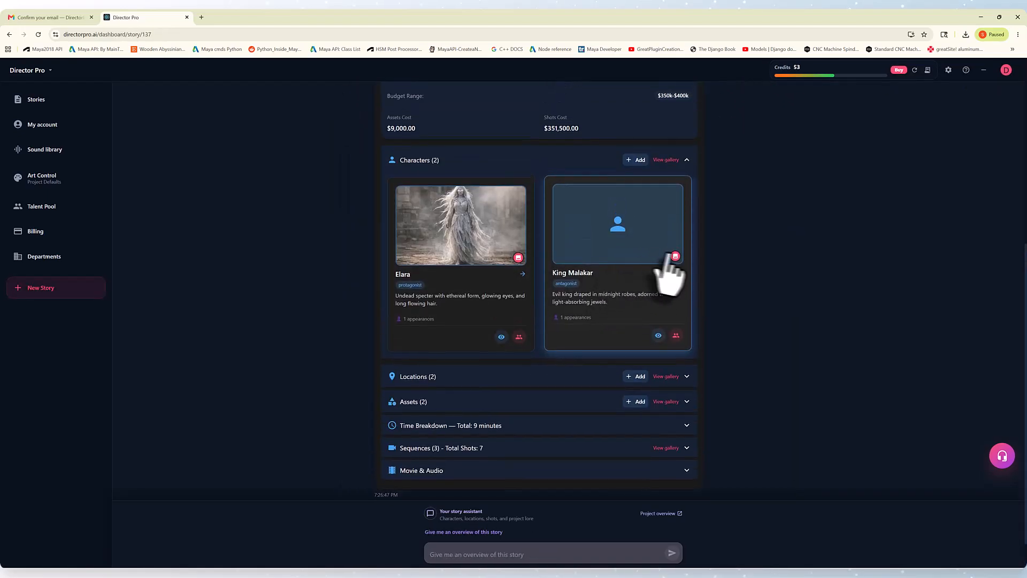
left_click(642, 245)
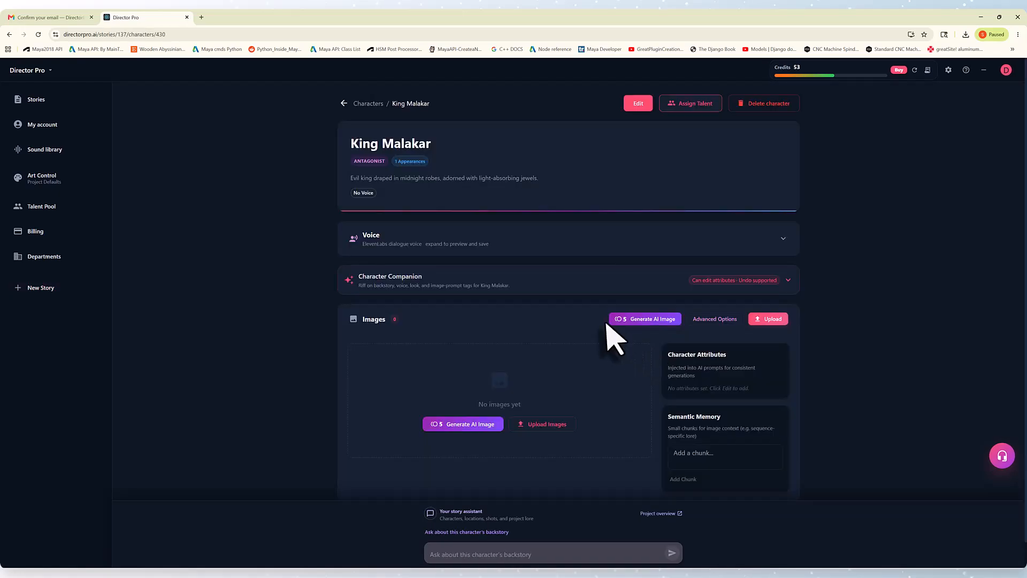
left_click(632, 323)
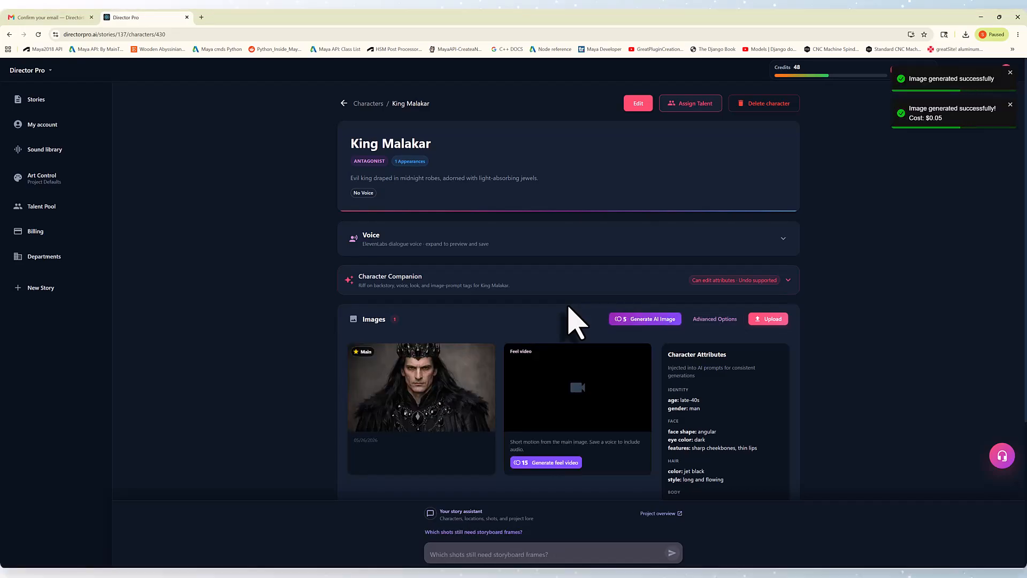
View King Malakar's image at full size, and browse the story's visual gallery while the narration plays.
mouse_move(470, 379)
left_click(413, 417)
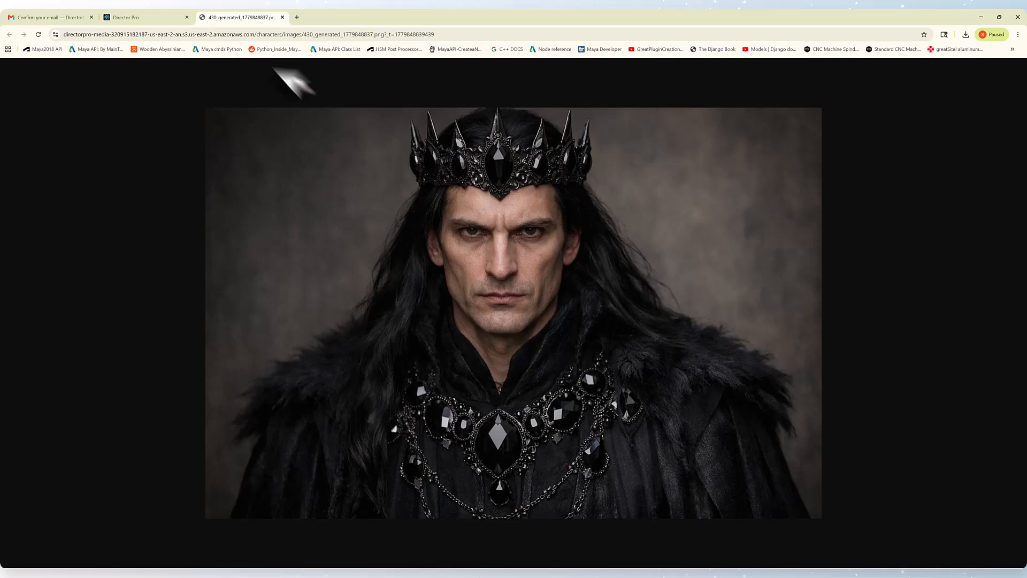
left_click(282, 17)
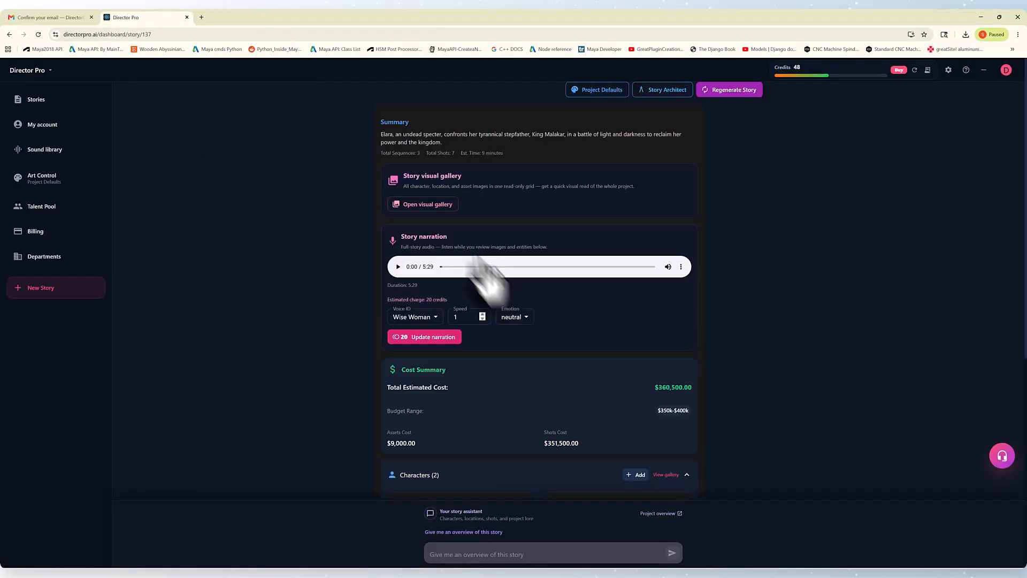
left_click(435, 205)
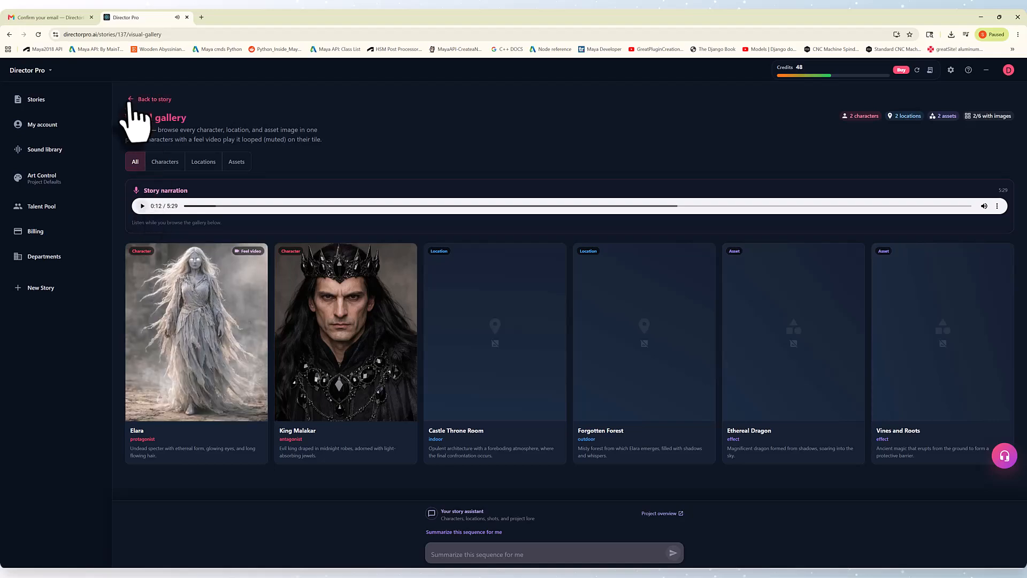
left_click(134, 99)
Open the story's locations gallery and generate the missing images for Castle Throne Room and Forgotten Forest.
scroll(488, 321, "down", 3)
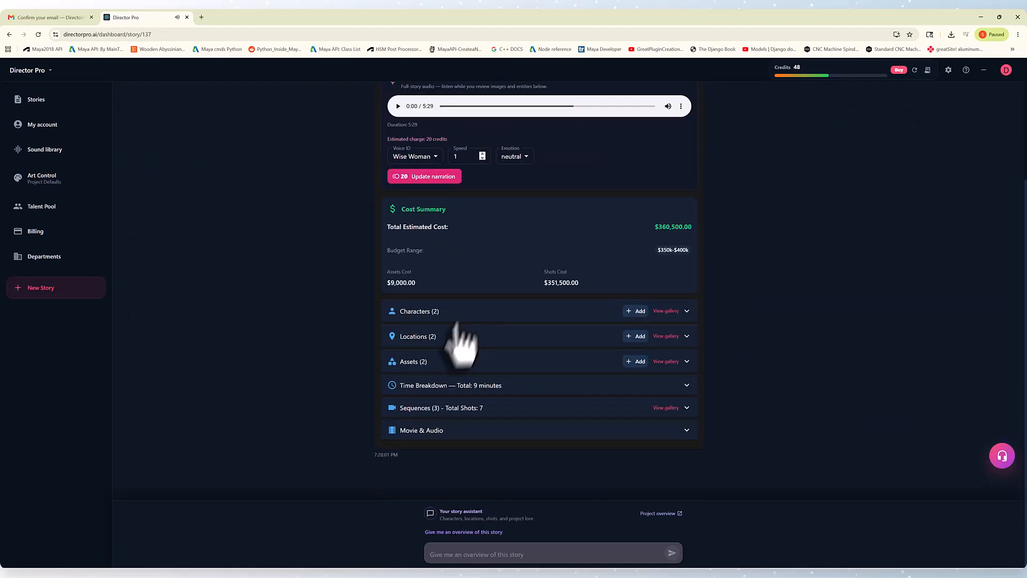
left_click(440, 336)
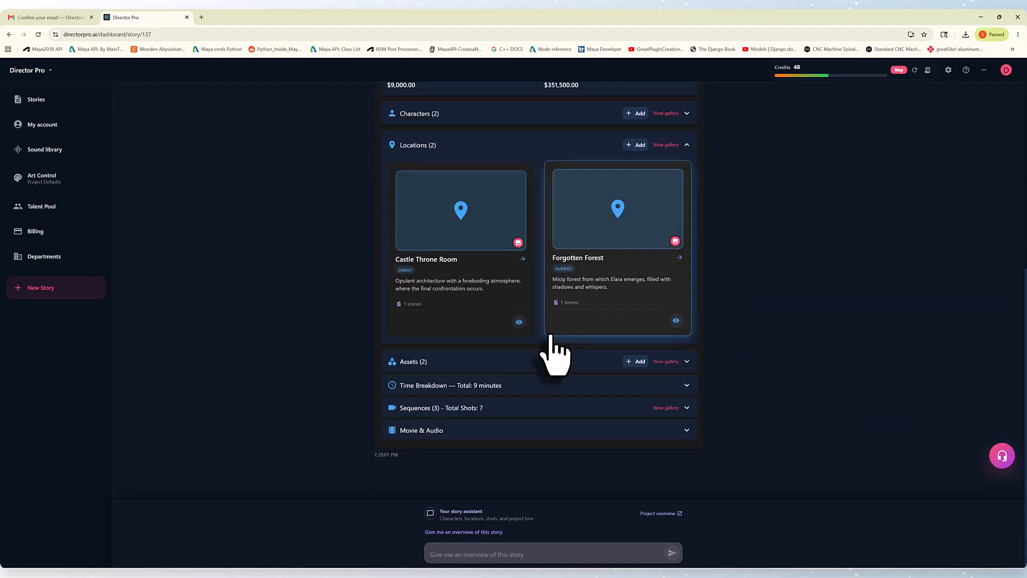
left_click(666, 146)
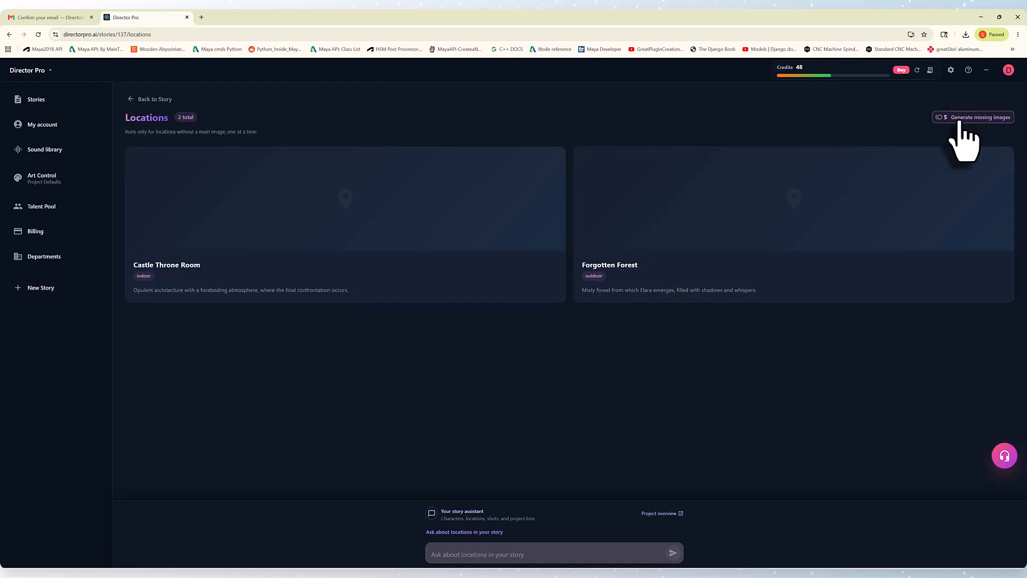
left_click(959, 122)
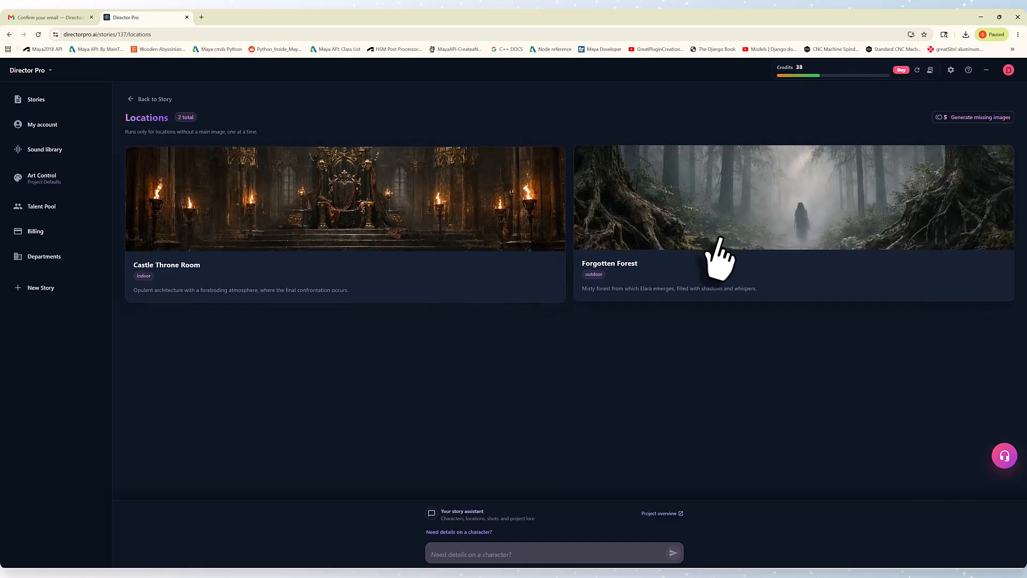
Review the Castle Throne Room location's attributes and view its main image at full size.
left_click(433, 244)
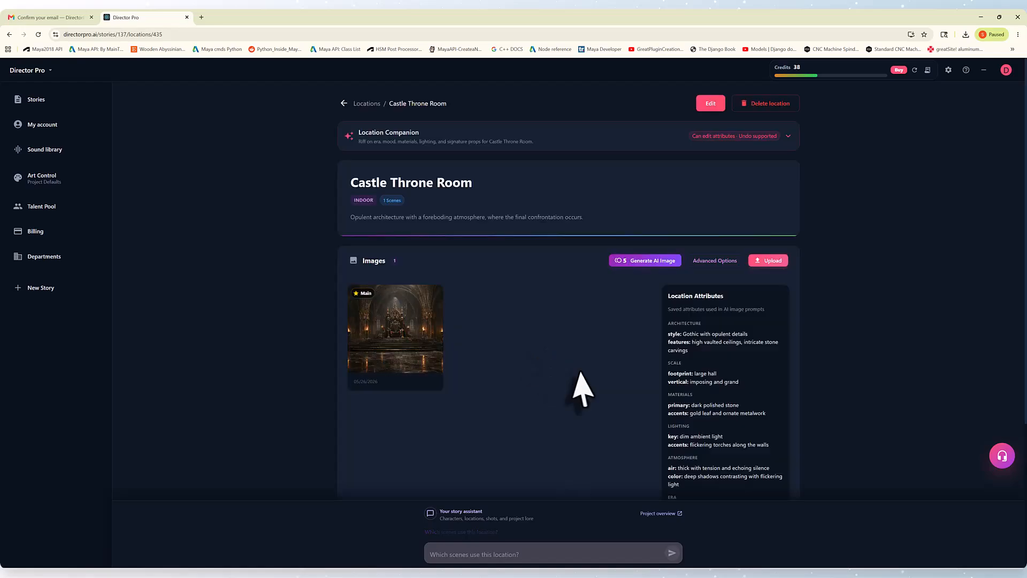
scroll(690, 347, "down", 4)
scroll(641, 321, "up", 2)
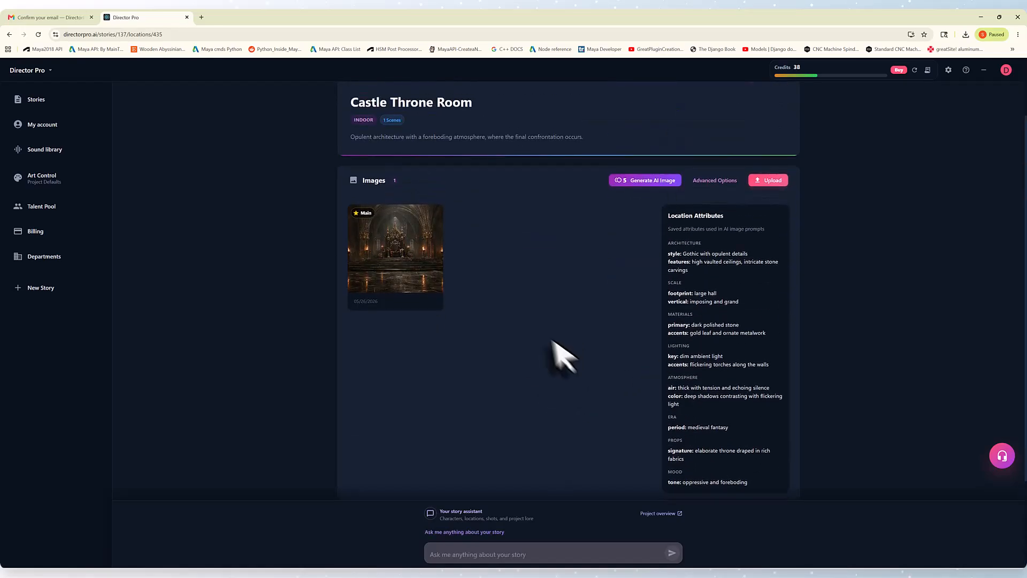
left_click(373, 283)
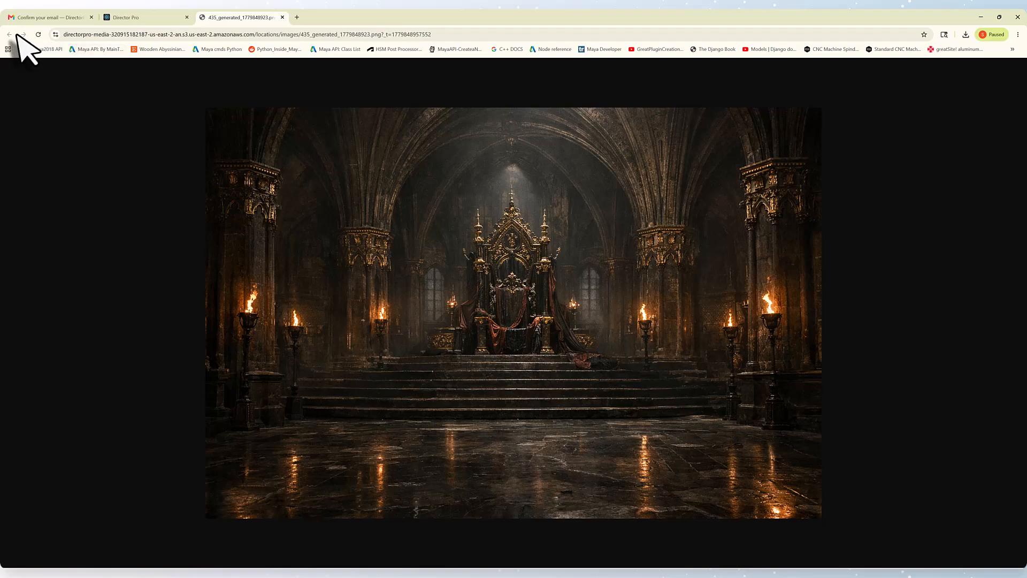
left_click(283, 17)
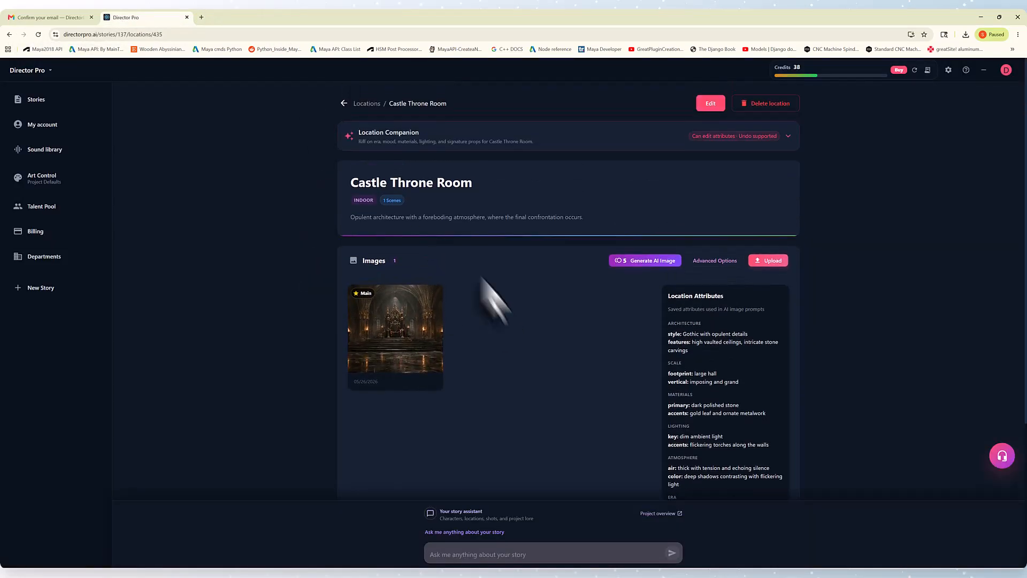
Open the Forgotten Forest location from the story, review its attributes and view its main image at full size.
left_click(344, 104)
scroll(601, 424, "down", 3)
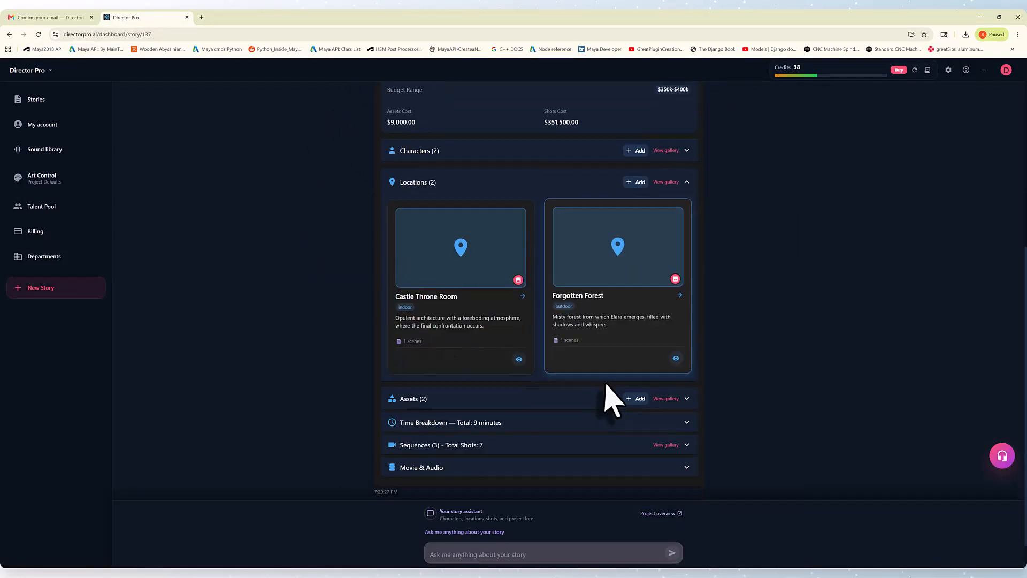
left_click(612, 265)
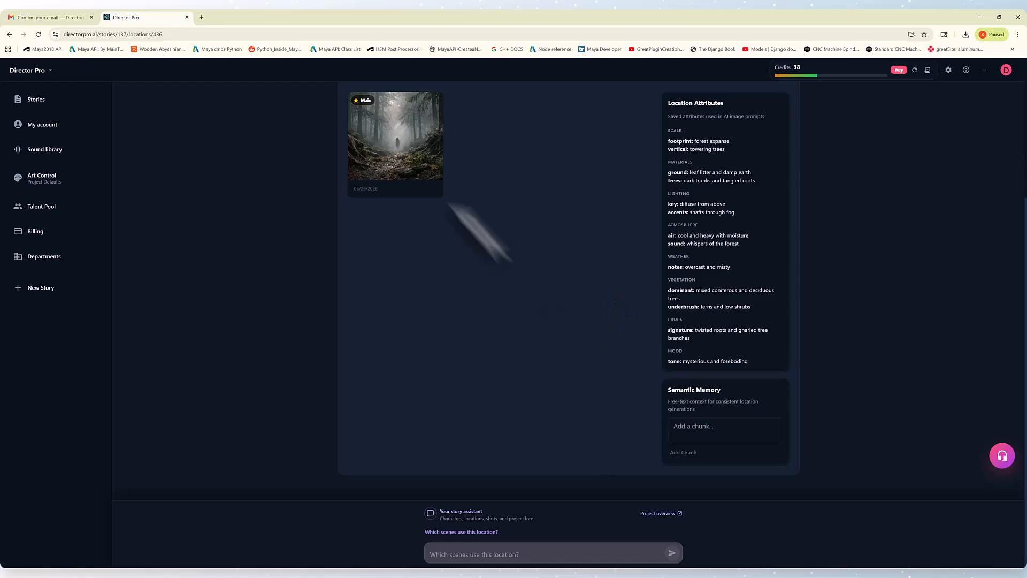
left_click(376, 167)
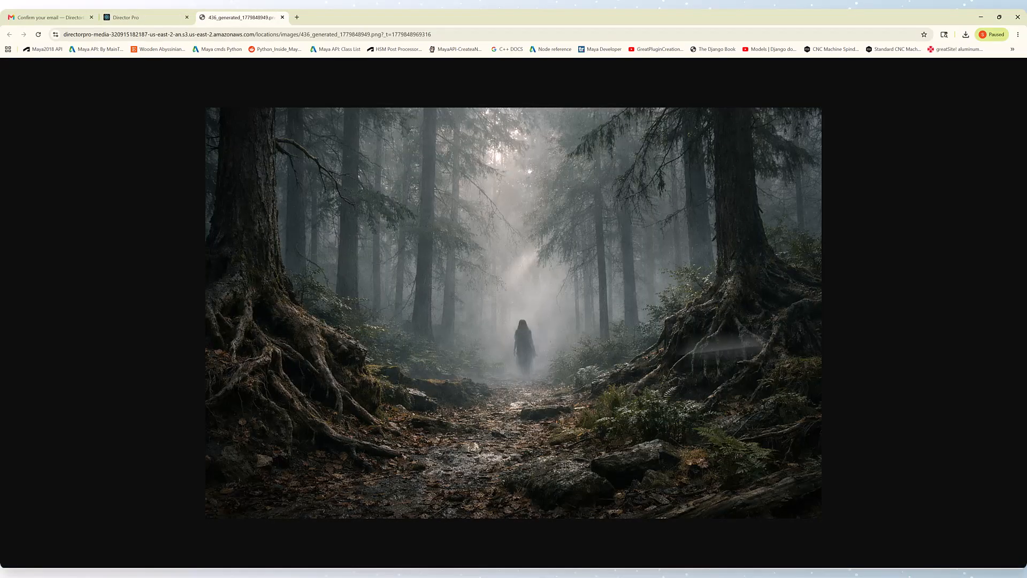
left_click(282, 17)
scroll(423, 308, "up", 4)
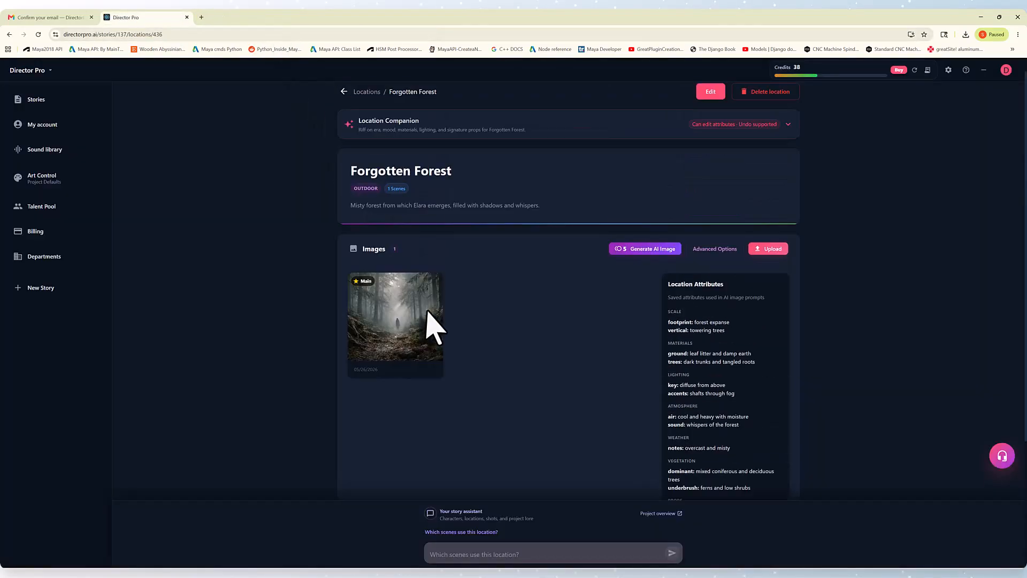
Review the story's Art Control settings, from project defaults and color palette through composition, camera, visual style and animation.
left_click(54, 179)
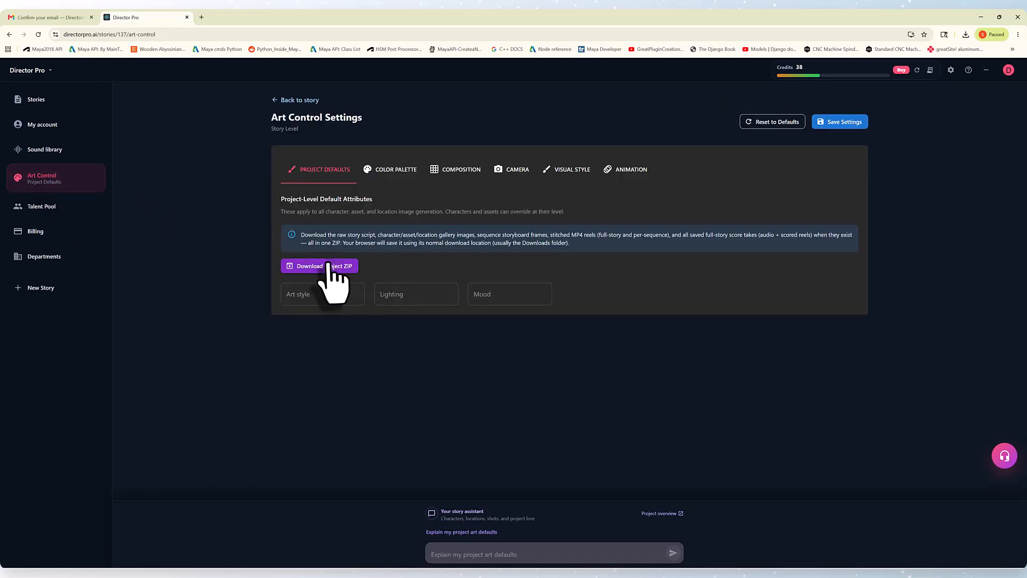
left_click(377, 171)
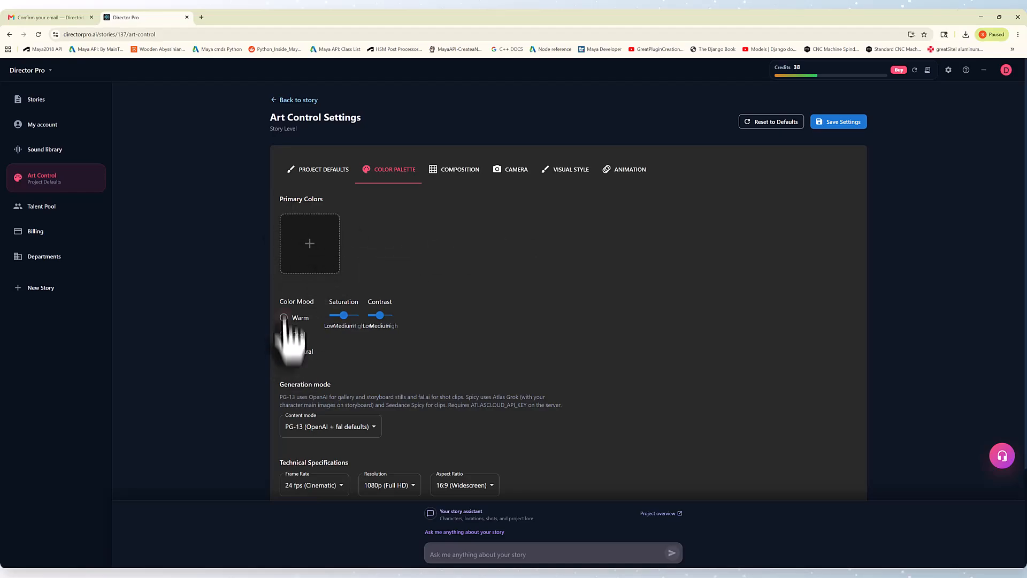
scroll(299, 353, "down", 2)
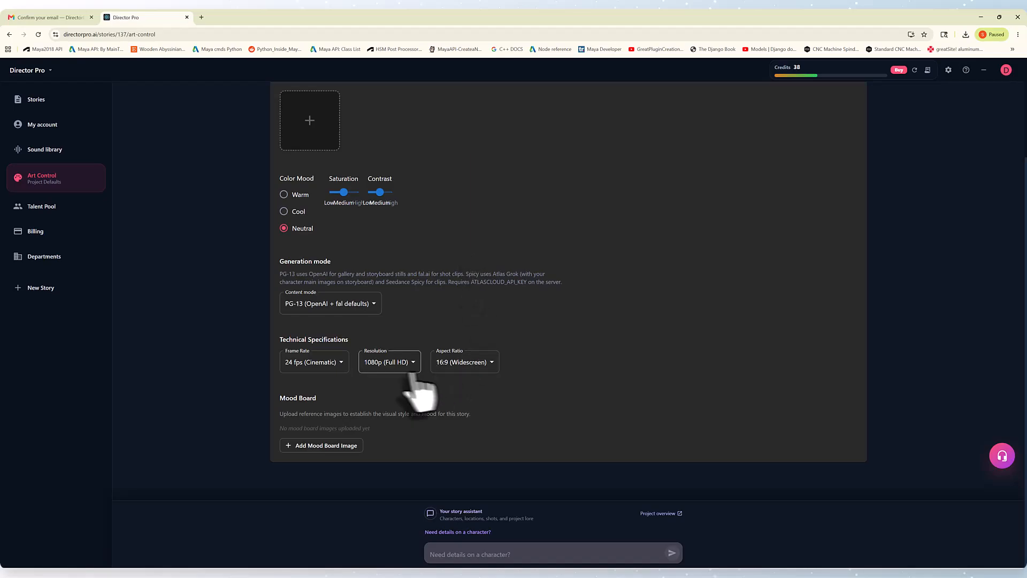
scroll(511, 344, "up", 3)
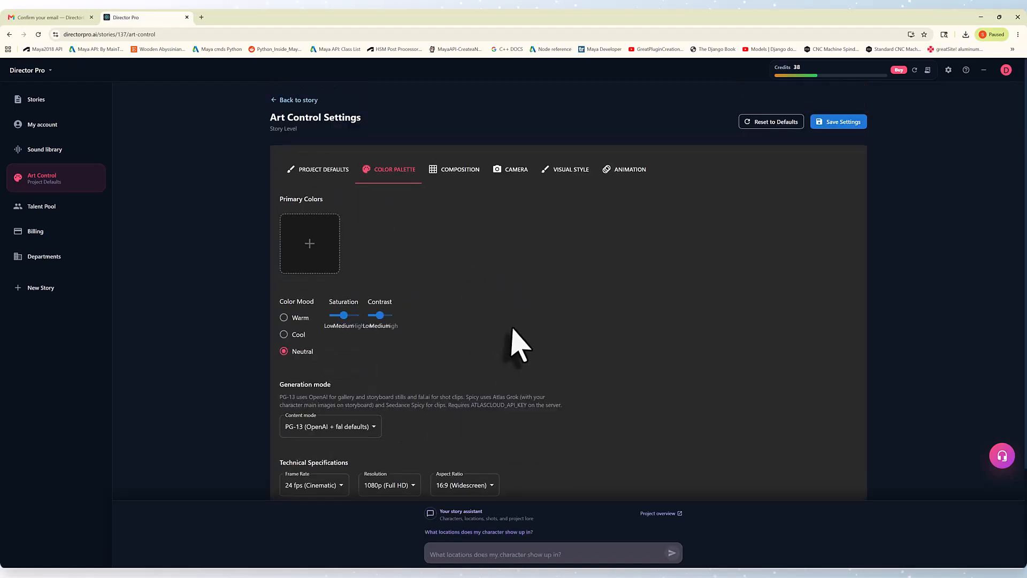
left_click(465, 171)
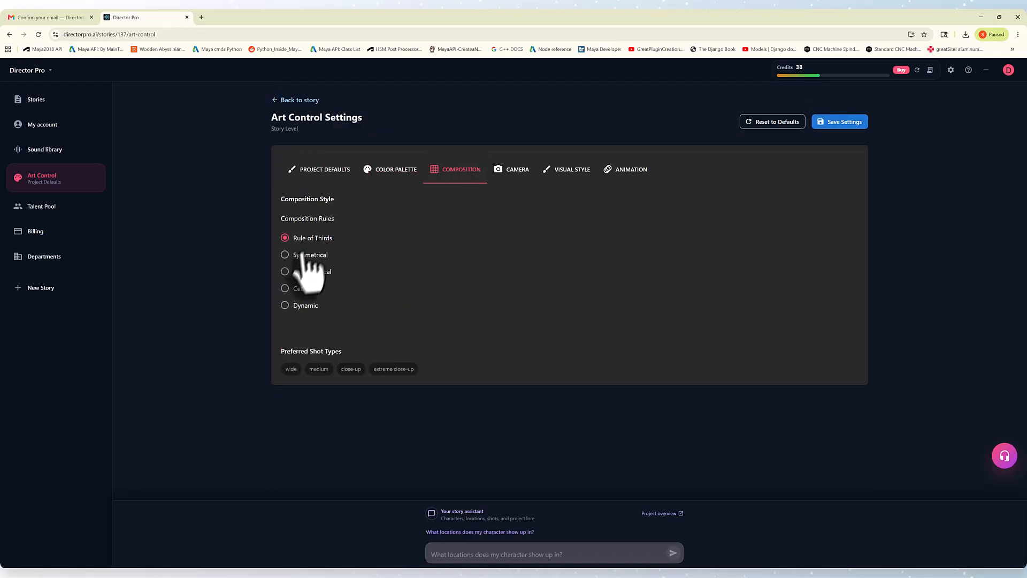
left_click(516, 170)
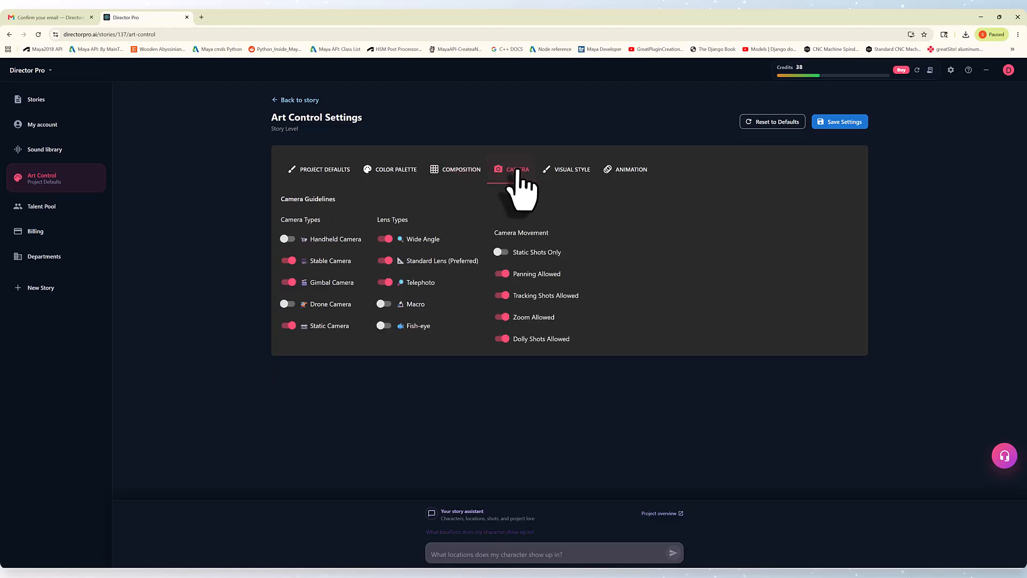
left_click(562, 170)
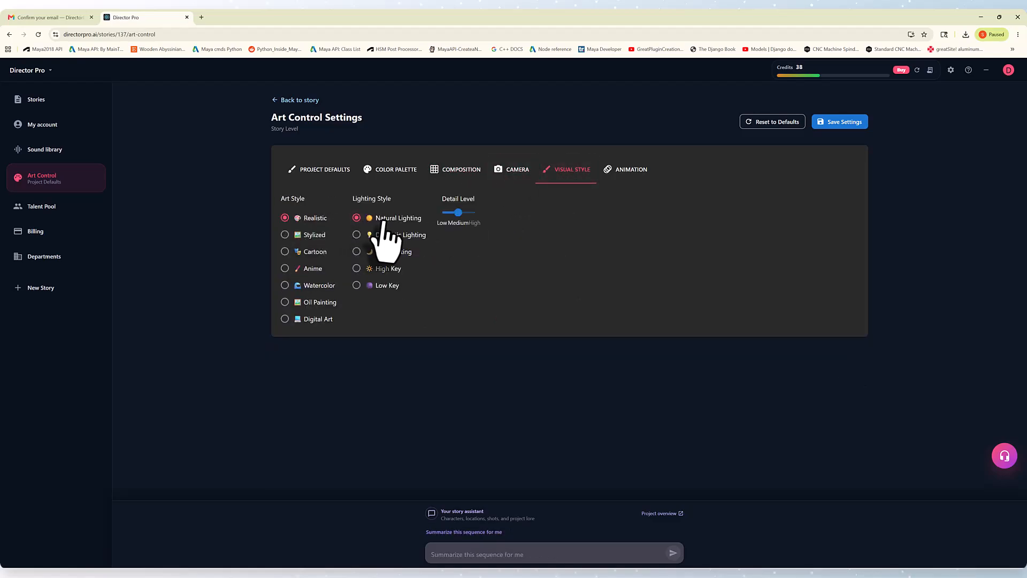
left_click(624, 170)
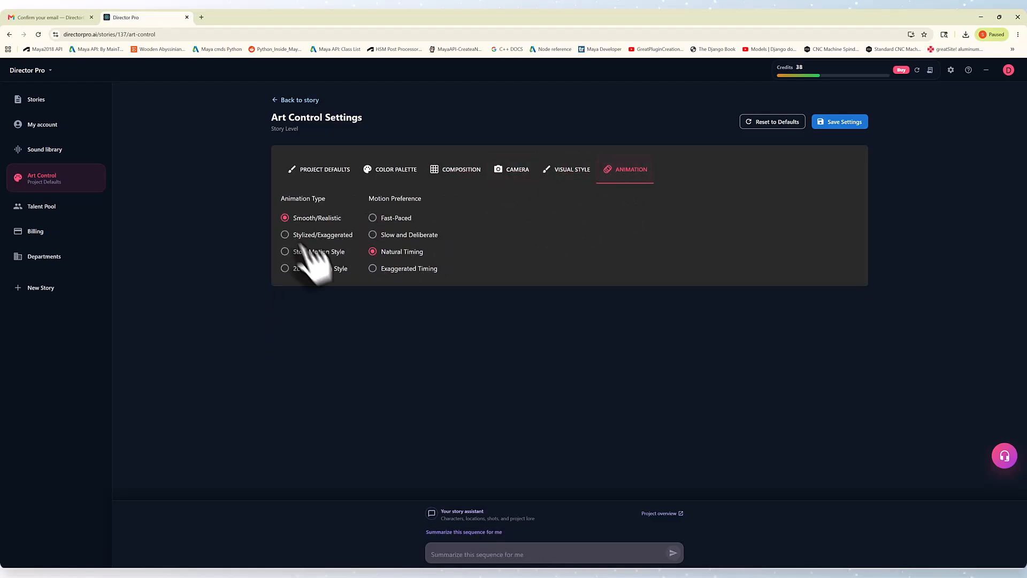
Open the story's assets gallery and generate the missing images for Ethereal Dragon and Vines and Roots.
left_click(294, 101)
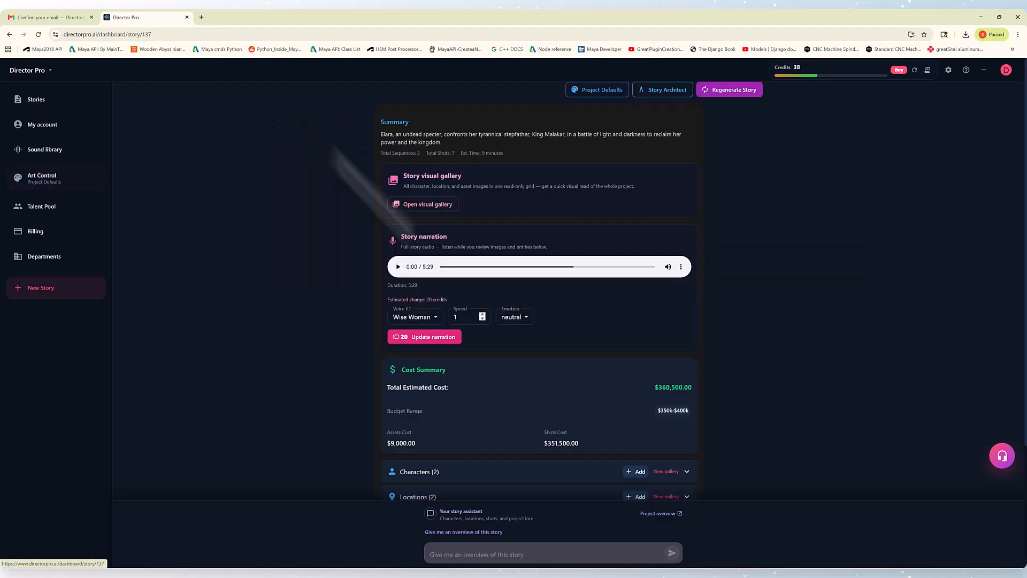
scroll(523, 305, "down", 3)
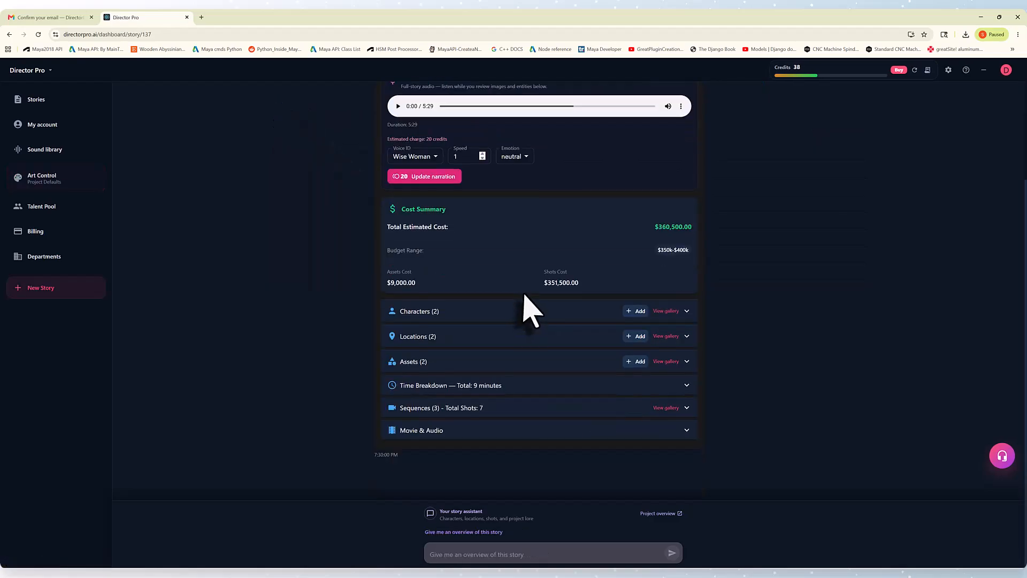
left_click(420, 361)
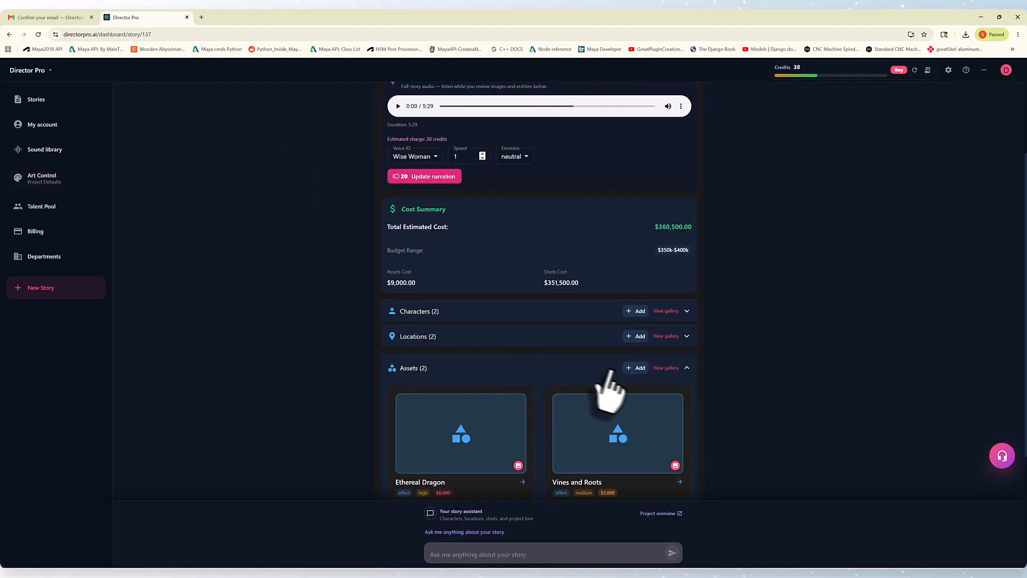
left_click(663, 368)
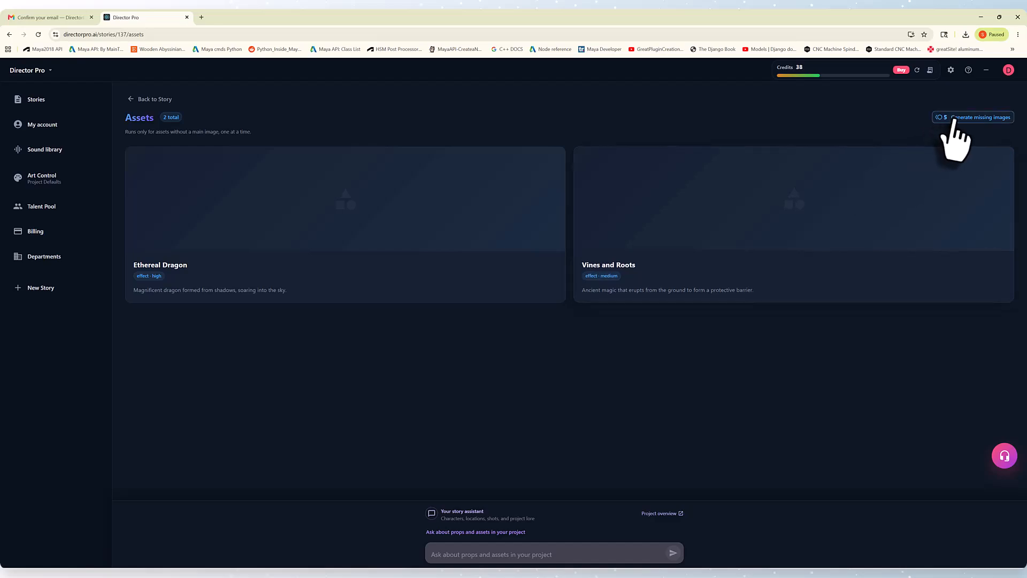
left_click(973, 117)
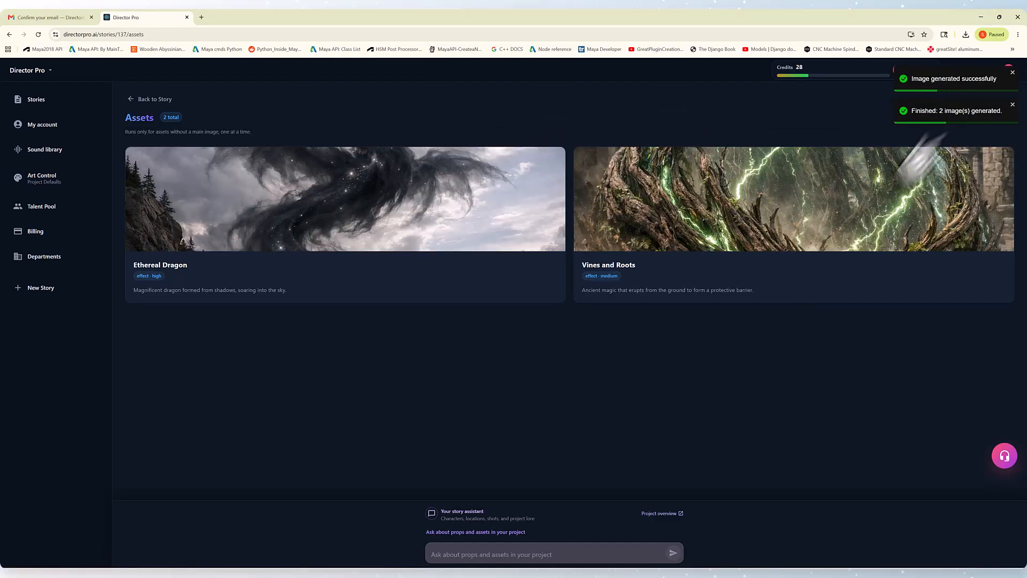
Open the Ethereal Dragon asset and view its main image at full size.
left_click(235, 218)
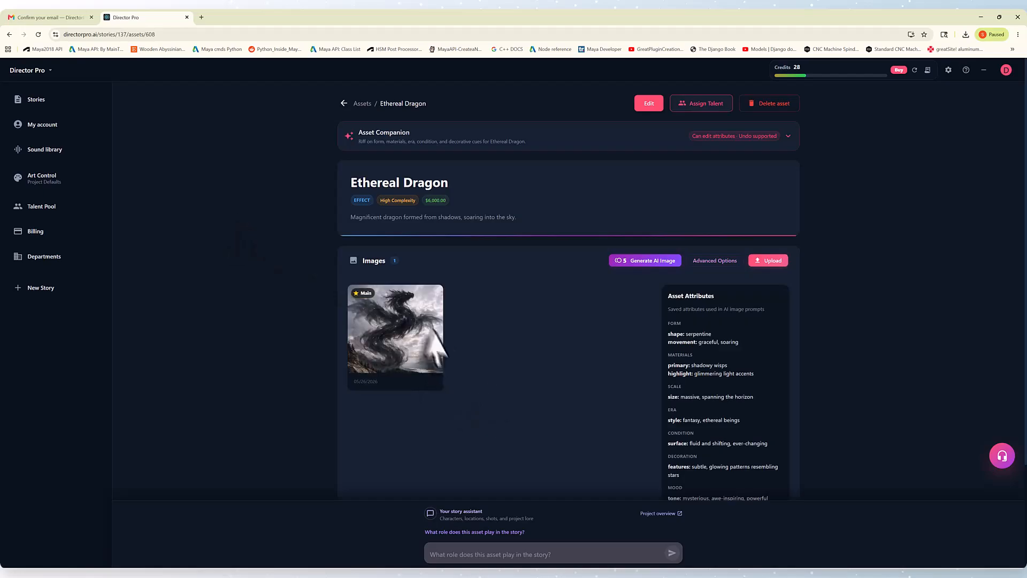
left_click(374, 374)
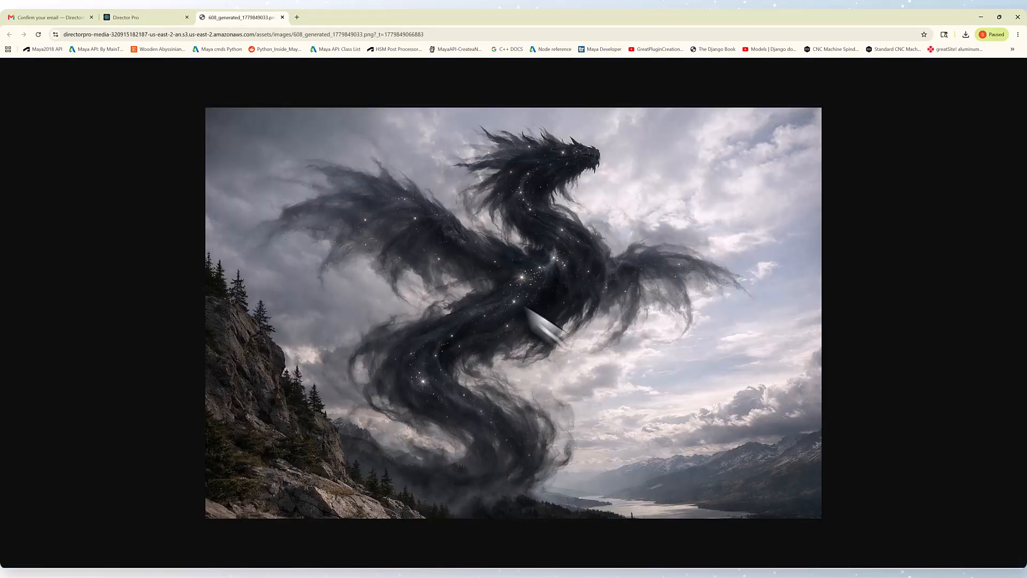
left_click(283, 17)
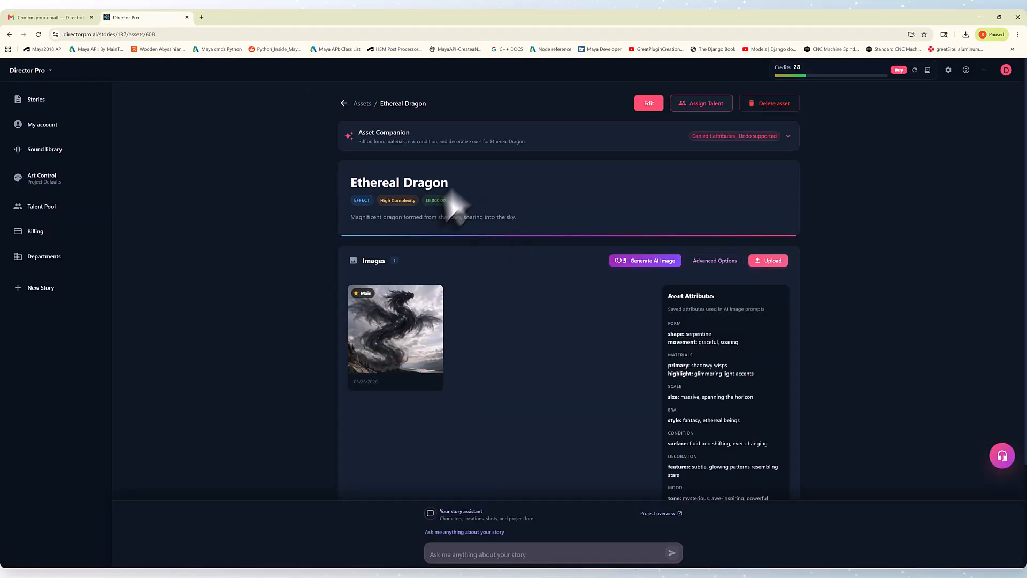
Tell the Asset Companion that the Ethereal Dragon is not scary enough and should be more menacing and feared, maybe with a hint of eyes.
left_click(483, 145)
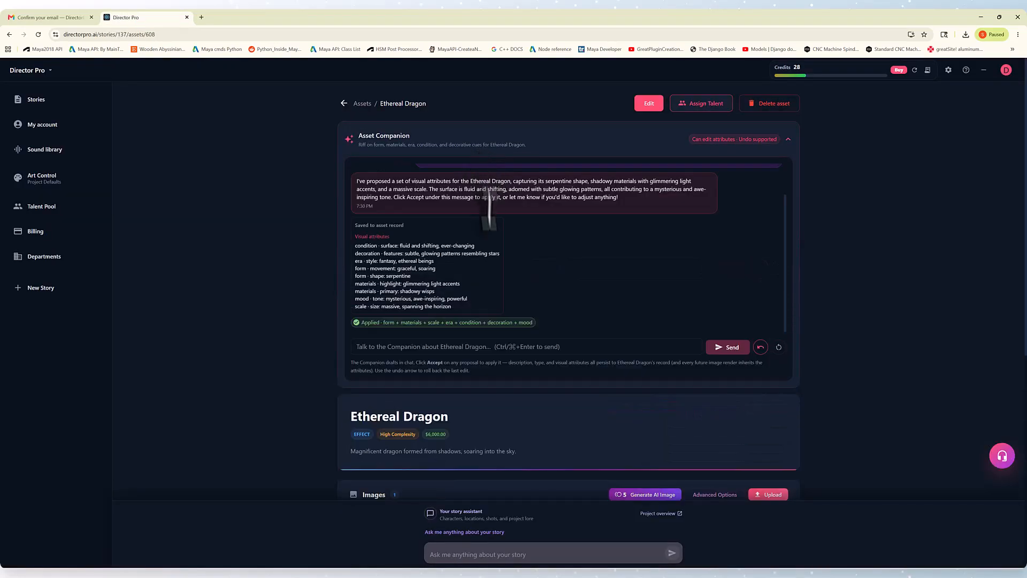
left_click(495, 346)
type("its not scary enough.")
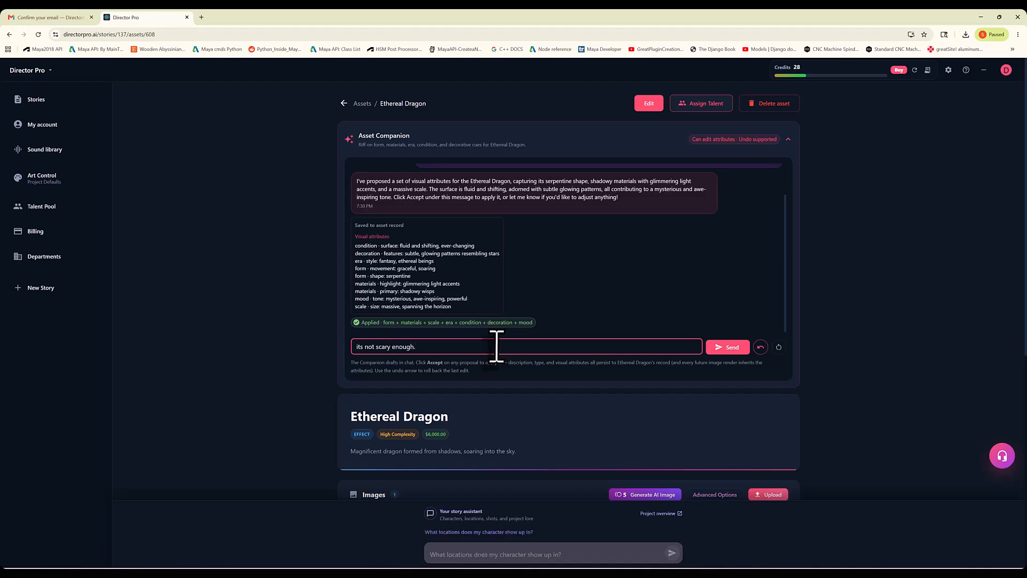
type(" make it a bit more menacing.")
scroll(506, 240, "down", 4)
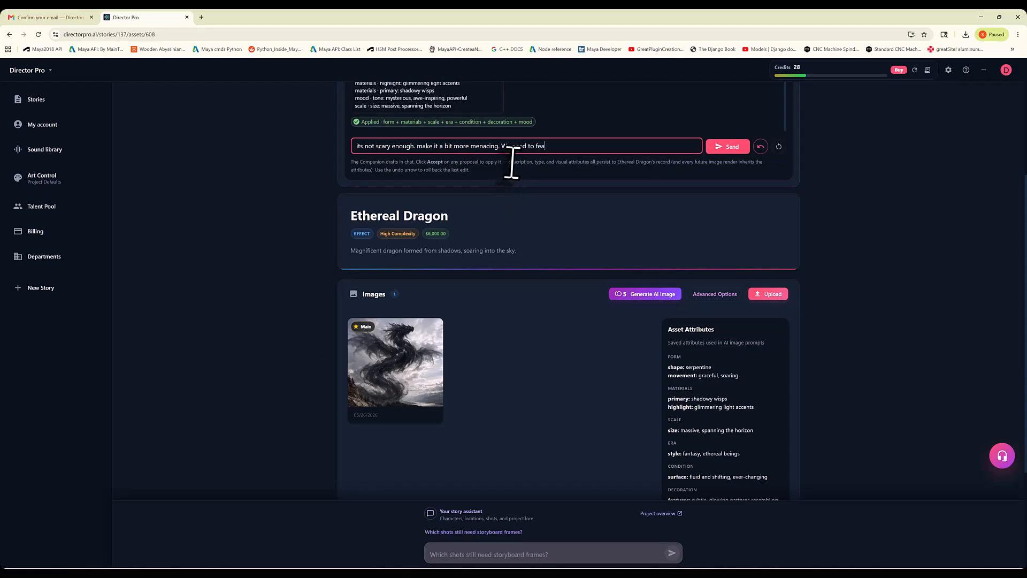
type("We need to fear it. maybe a hint of eyes will make it a bit scar")
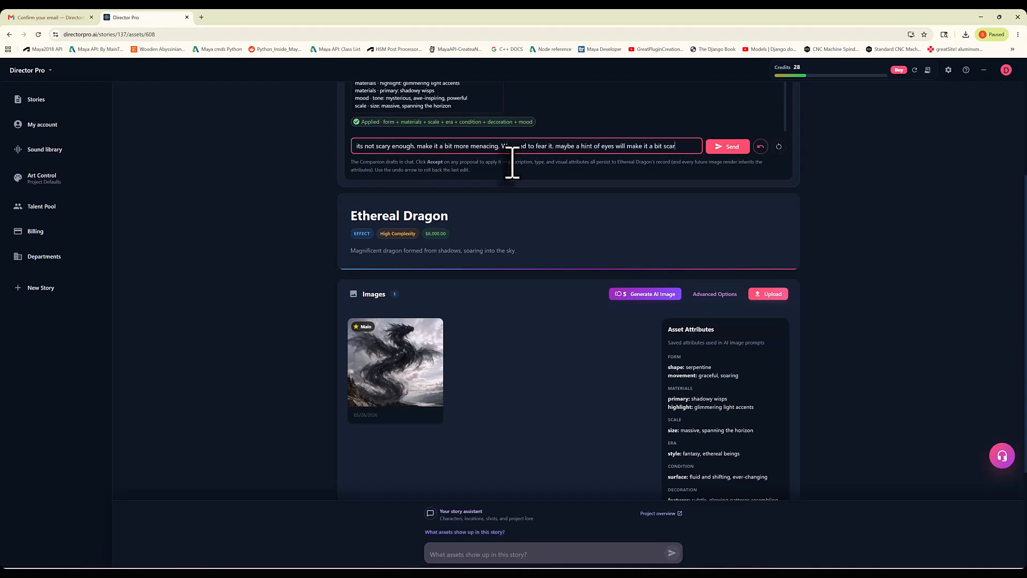
type("ier")
key("ctrl+Return")
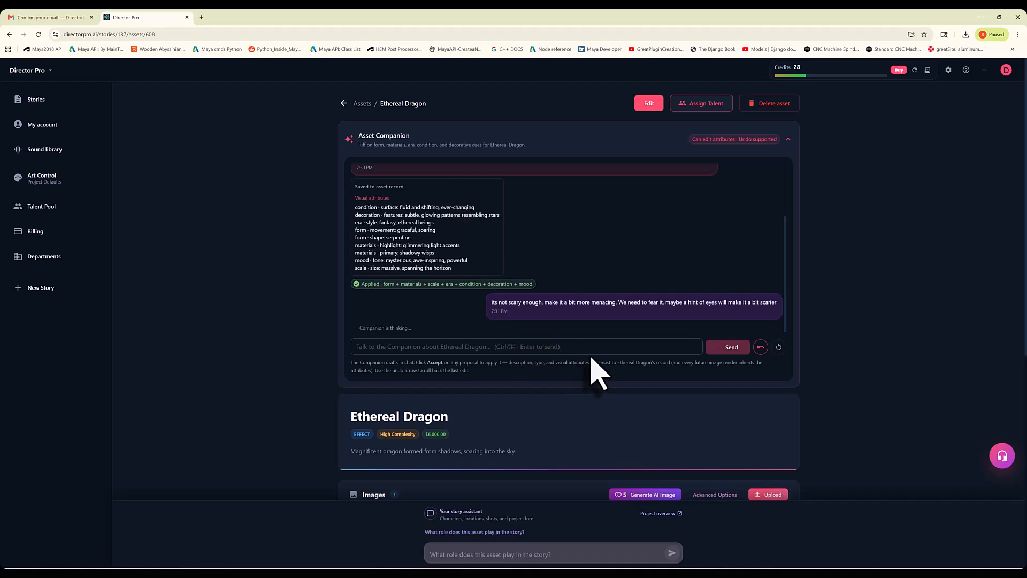
Read through the Companion's proposed description and visual attributes for the Ethereal Dragon and accept them.
scroll(550, 294, "up", 8)
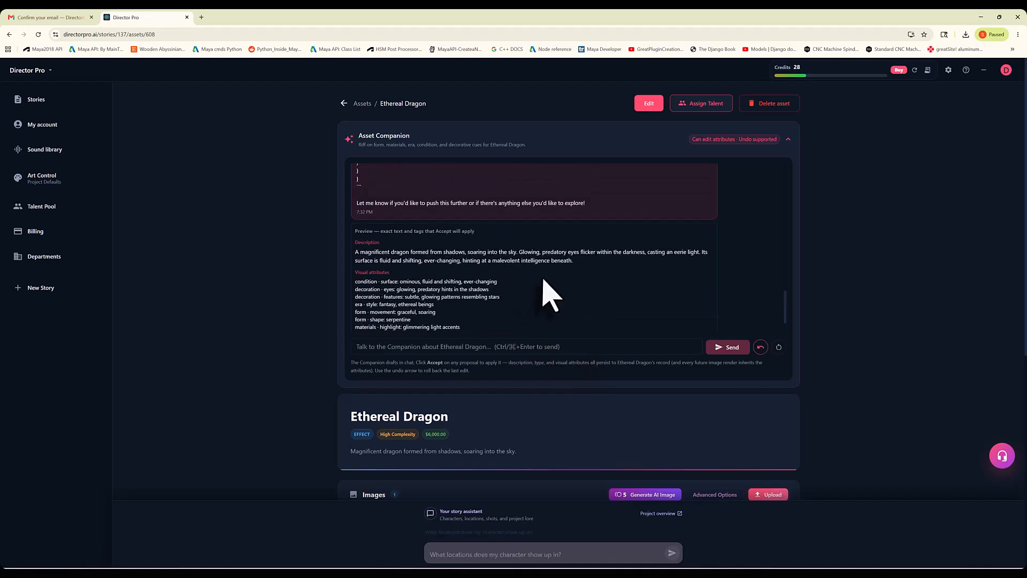
scroll(471, 276, "down", 5)
scroll(454, 256, "down", 3)
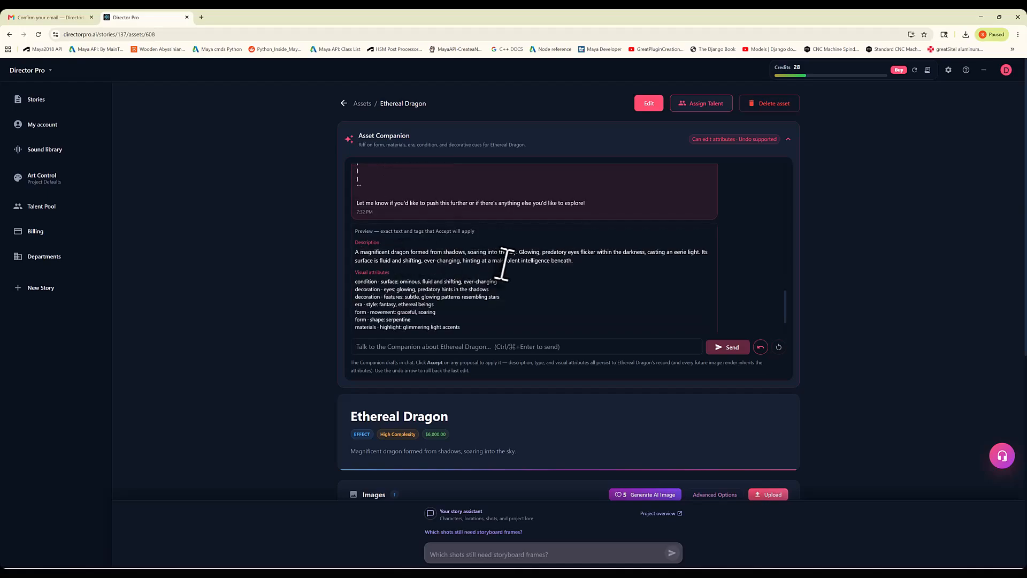
left_click(389, 320)
Generate a new AI image of the Ethereal Dragon with its glowing, predatory eyes and view it at full size.
left_click(644, 239)
scroll(663, 372, "down", 3)
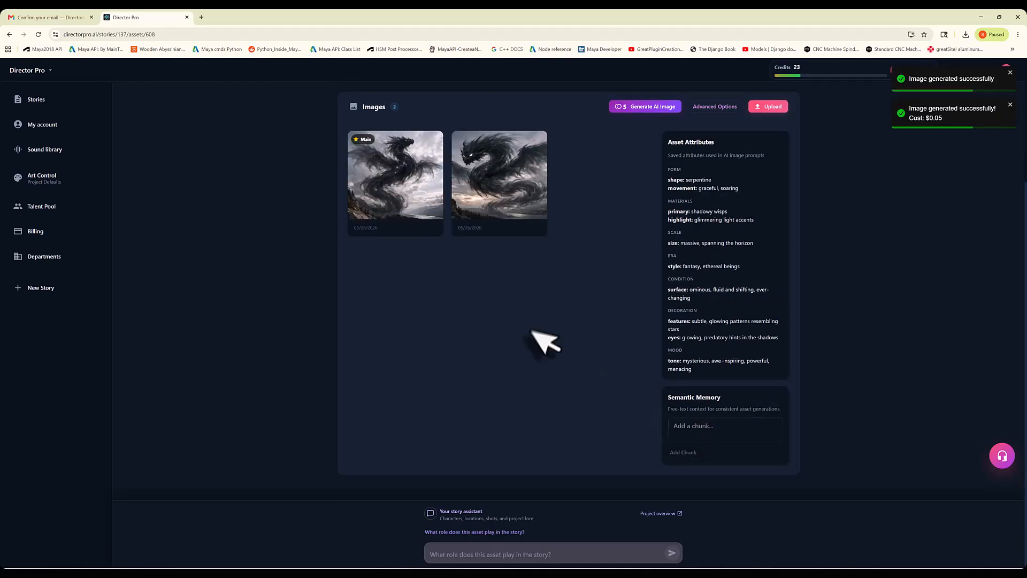
left_click(500, 177)
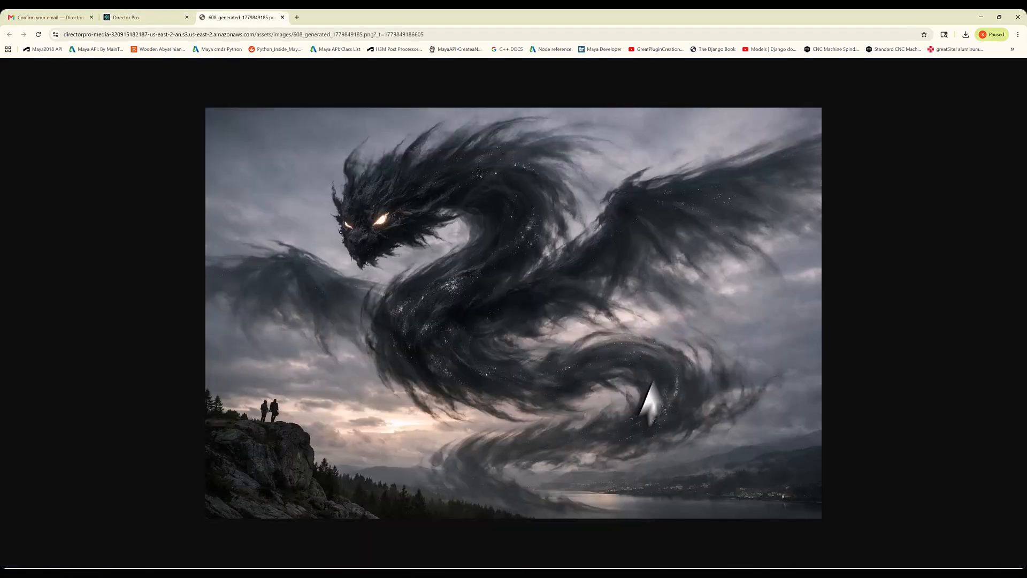
left_click(282, 17)
Ask the Asset Companion to give the Ethereal Dragon some horns and a long beard, and accept its proposal.
scroll(557, 320, "up", 3)
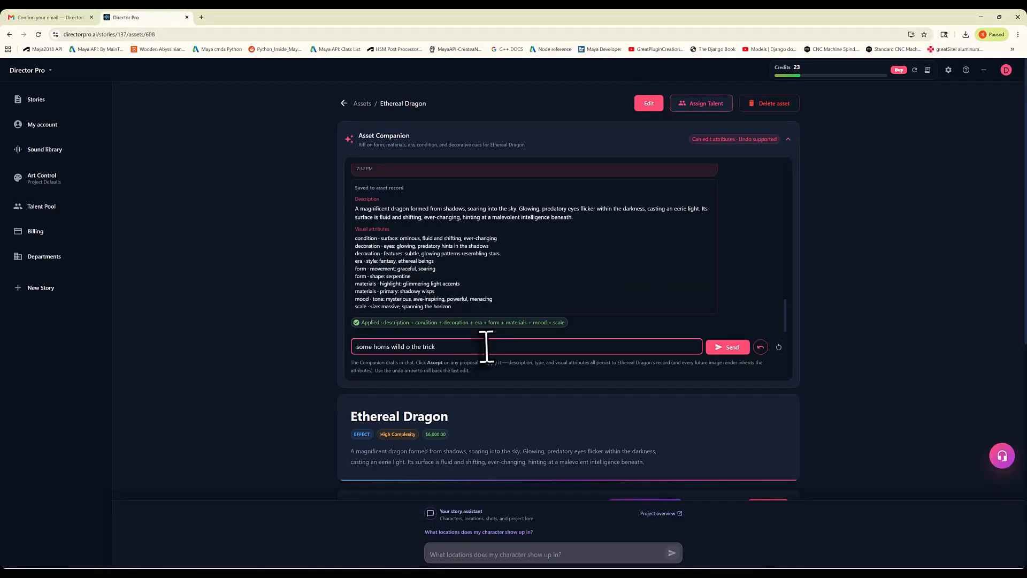
key("ctrl+Return")
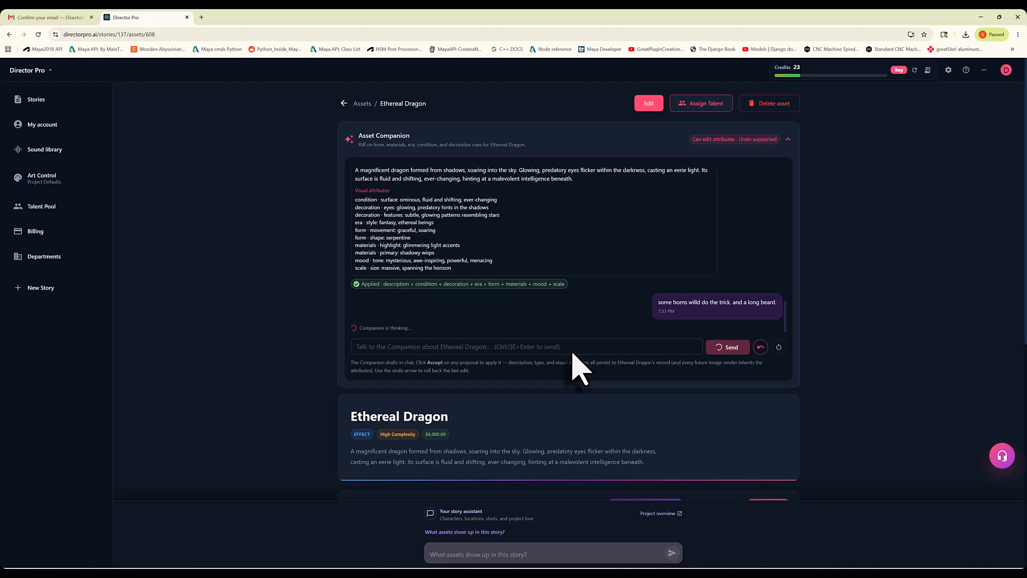
left_click(389, 325)
Generate another AI image of the Ethereal Dragon with the horns and long beard, and view it at full size.
scroll(717, 342, "down", 7)
scroll(716, 342, "up", 2)
left_click(645, 202)
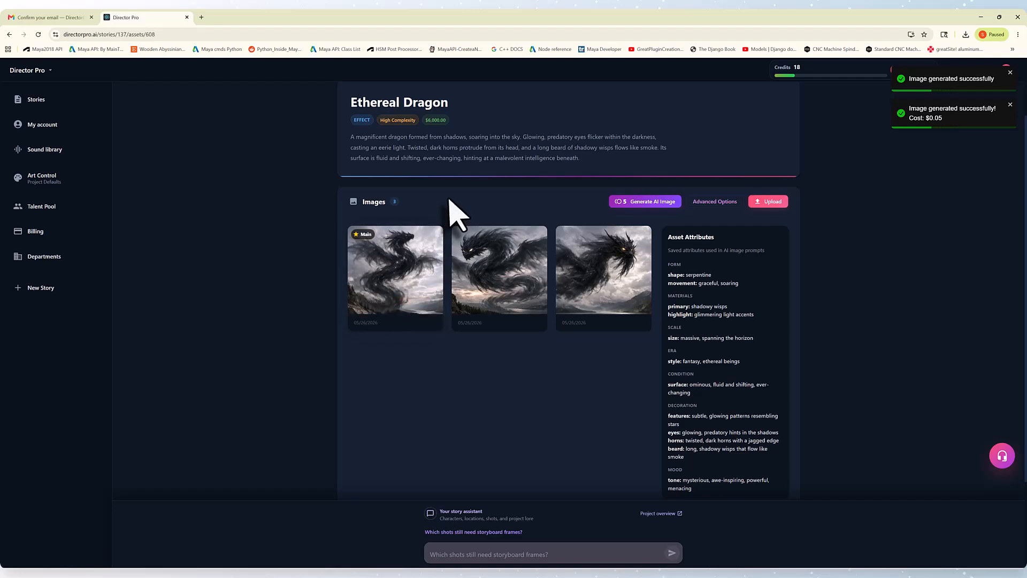
mouse_move(480, 252)
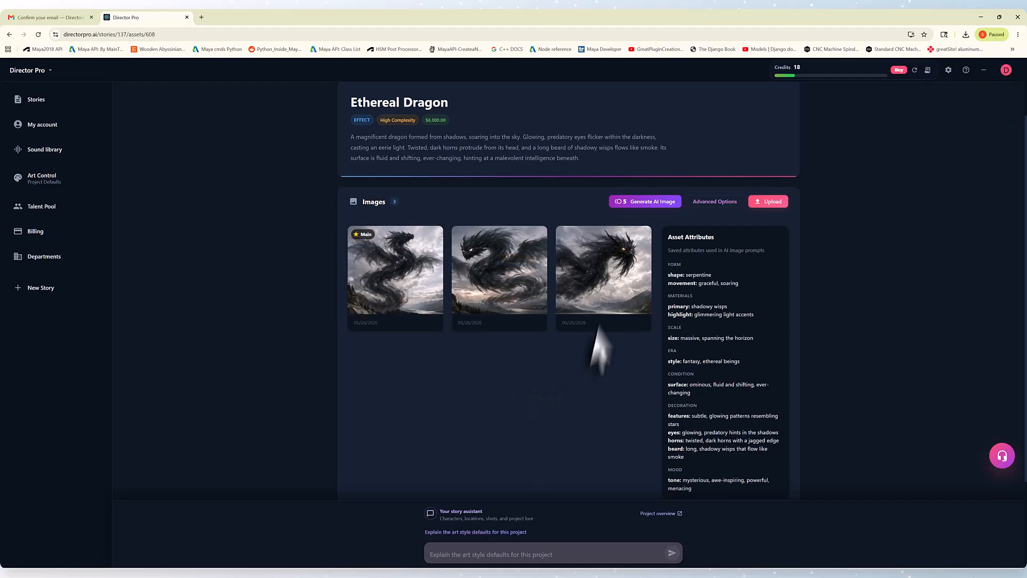
left_click(590, 277)
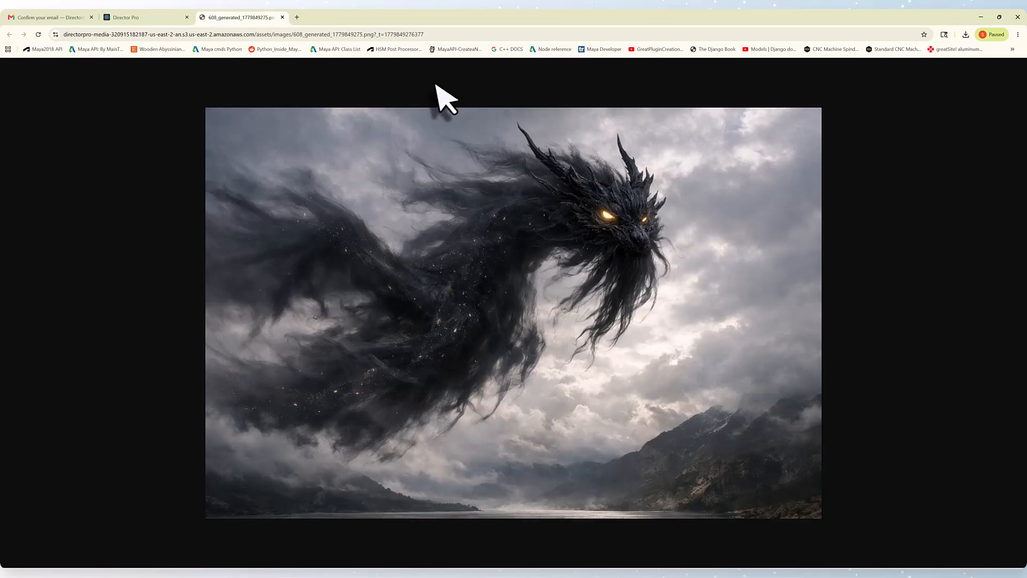
left_click(283, 17)
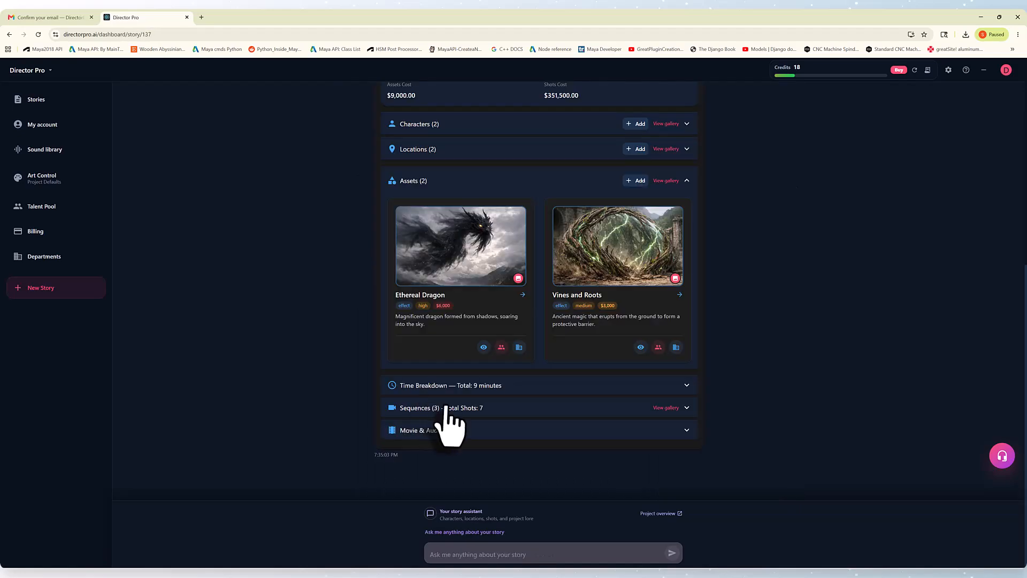
Open the blocking for shot 1 of Sequence 1, place Elara just above the action axis and set her facing to 91°.
left_click(480, 410)
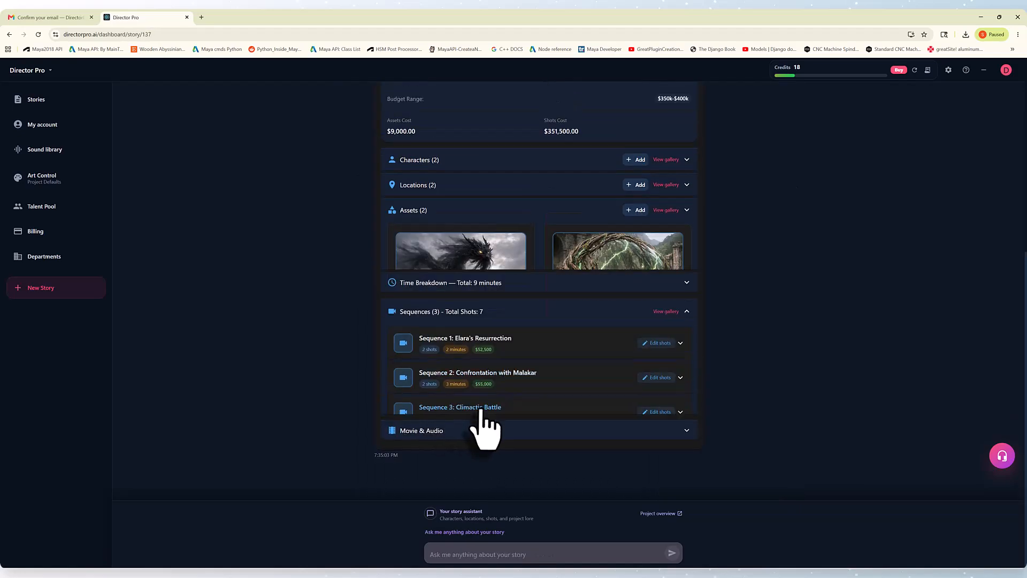
left_click(497, 318)
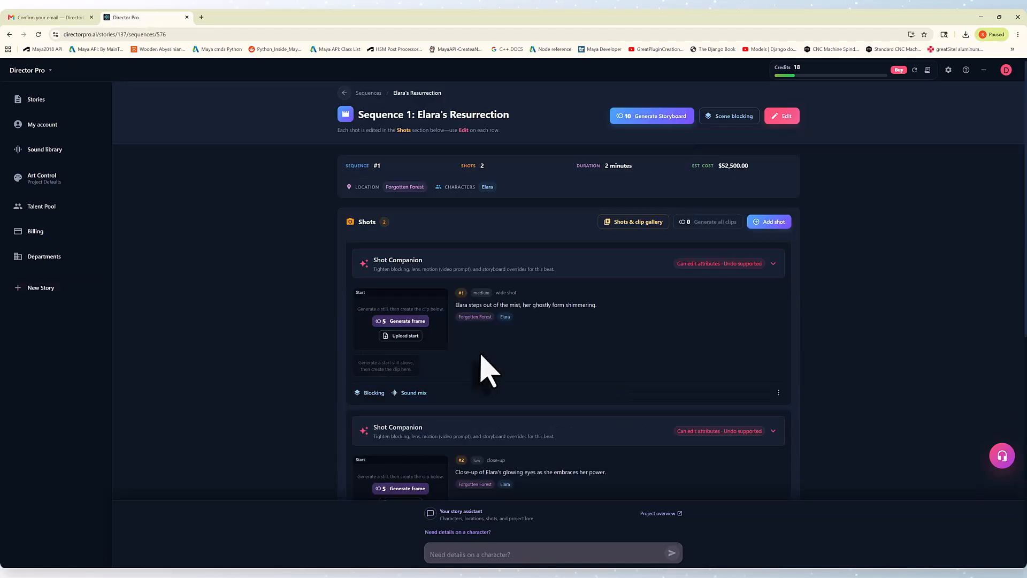
left_click(372, 393)
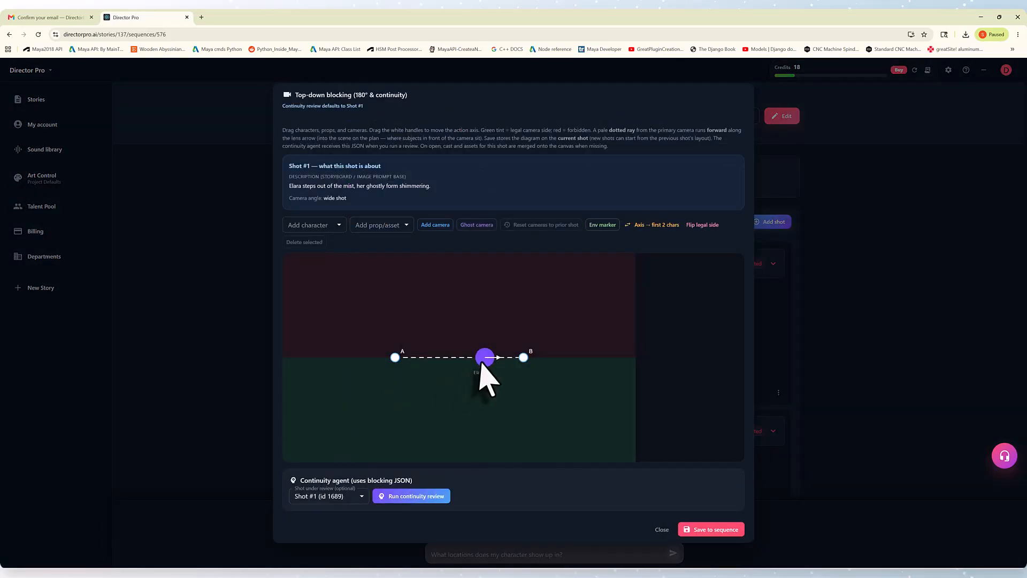
left_click(465, 330)
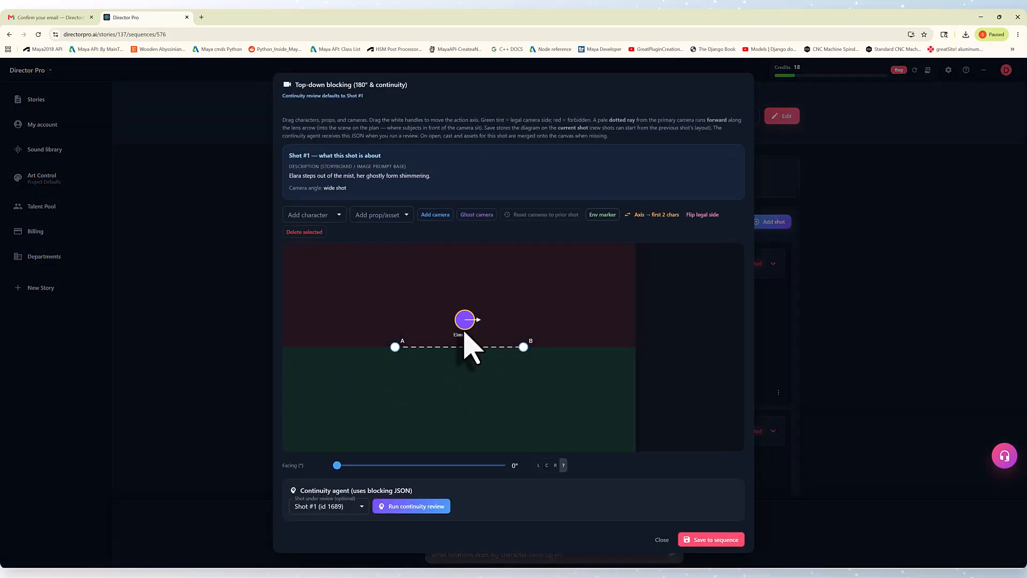
mouse_move(379, 466)
left_mouse_down()
mouse_move(369, 464)
mouse_move(380, 465)
left_mouse_up()
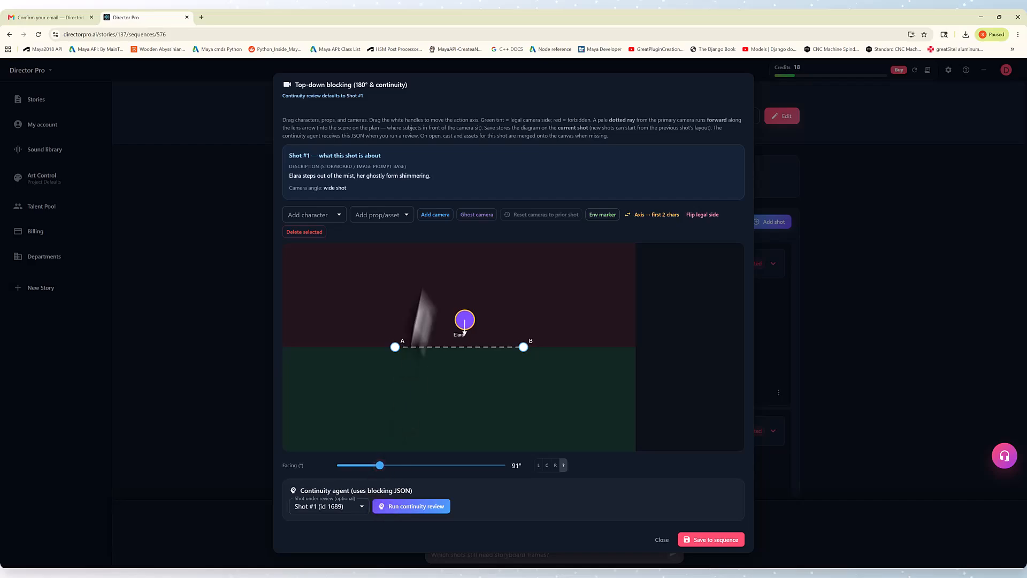
Add a camera to the blocking diagram, place it below the axis slightly left of Elara and set its facing to 280°.
left_click(437, 219)
left_click_drag(464, 271, 464, 370)
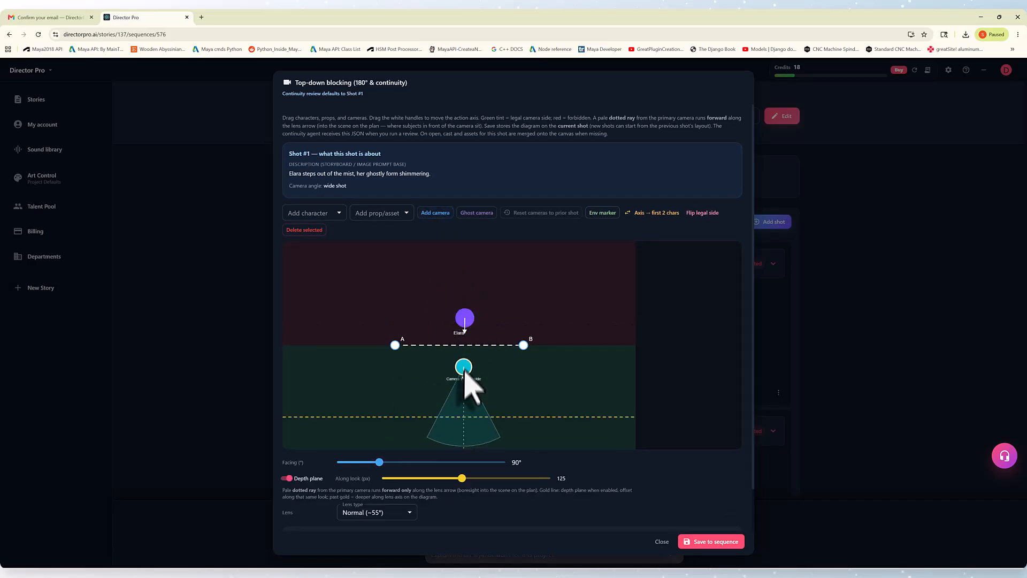
left_click_drag(380, 462, 468, 462)
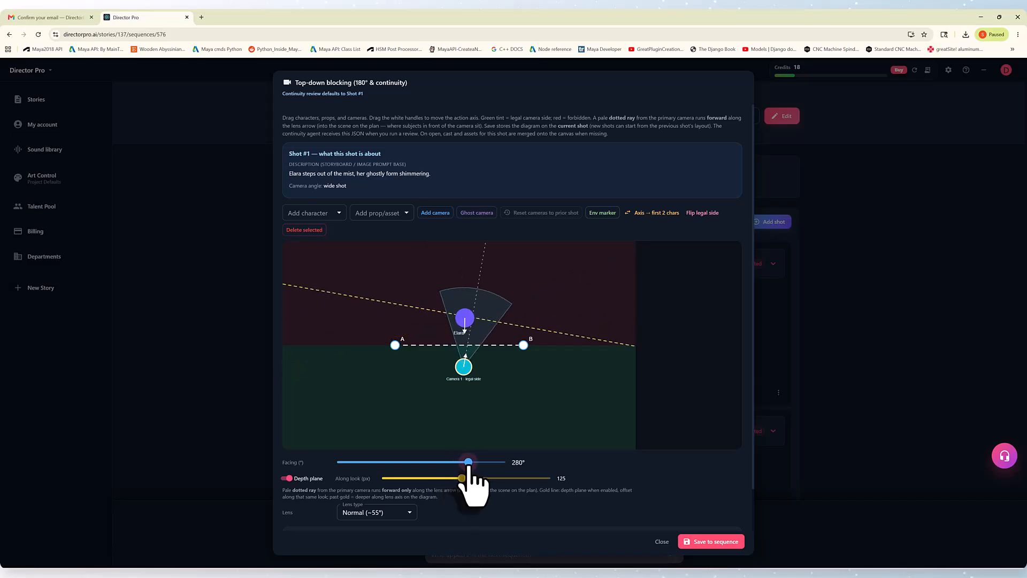
left_click_drag(465, 377, 446, 382)
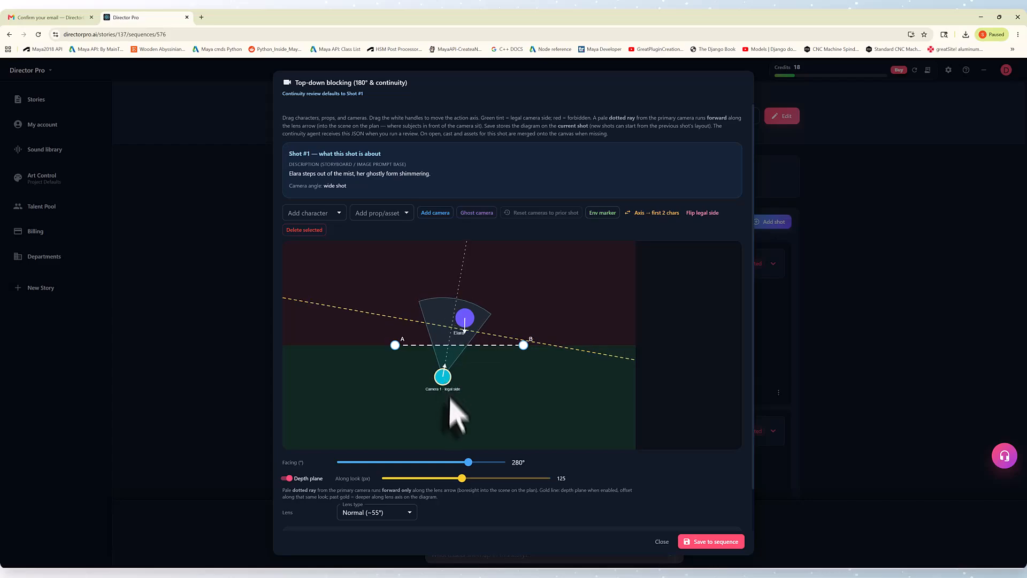
Set the camera's depth plane to 97 px and its lens to Ultra-wide (~100°), move it slightly back and save the blocking.
left_click_drag(443, 478, 442, 478)
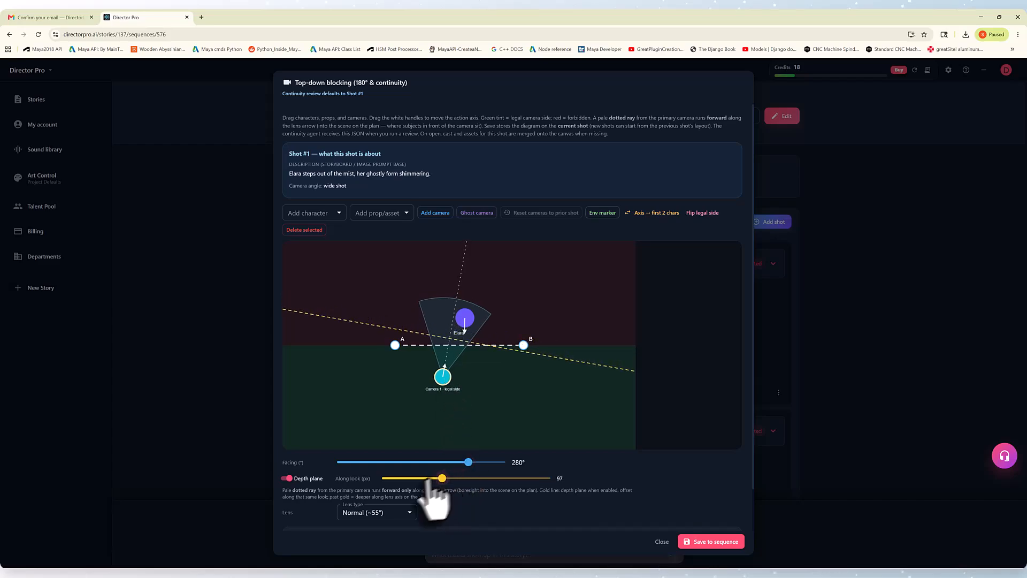
left_click(410, 513)
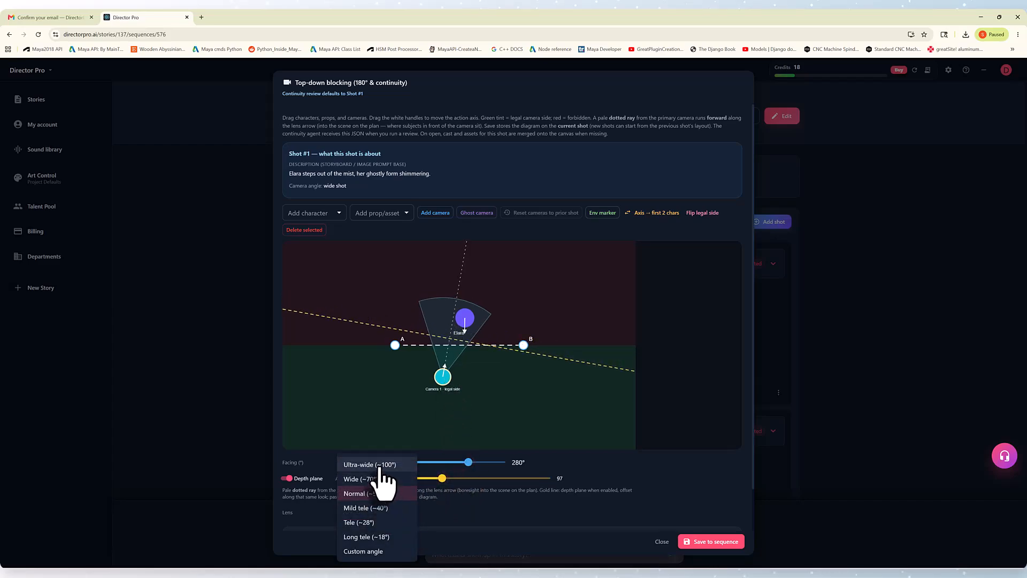
left_click(369, 465)
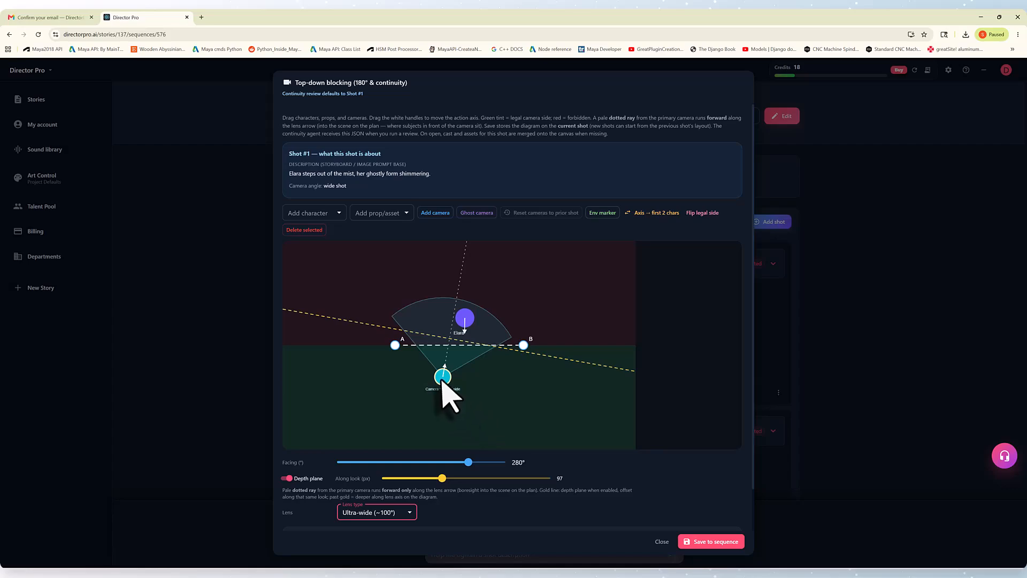
left_click_drag(441, 380, 441, 387)
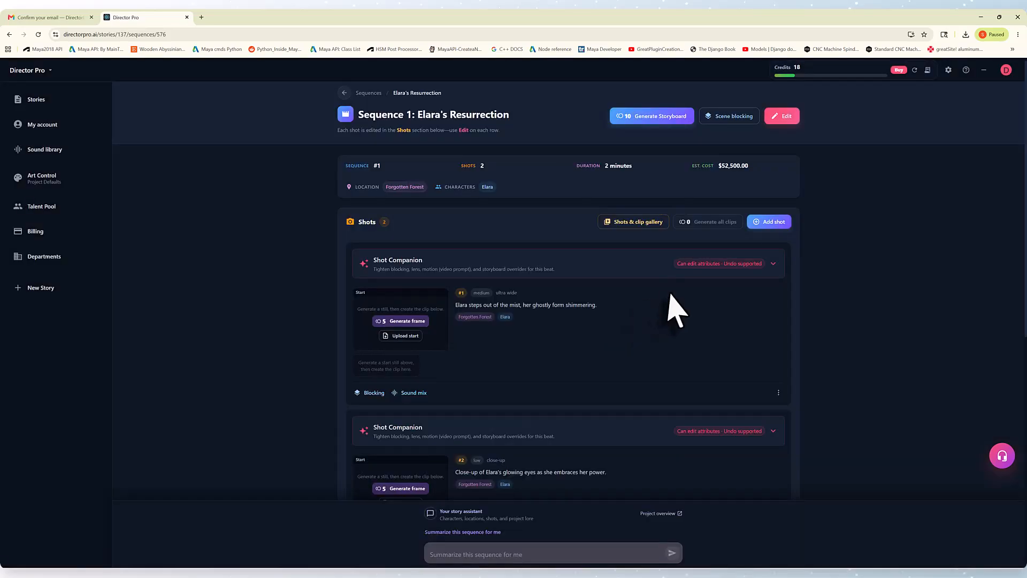
Generate shot 1's start frame and give the shot the motion prompt "she walks towards the camera slowly chost like. almost floating.".
left_click(409, 321)
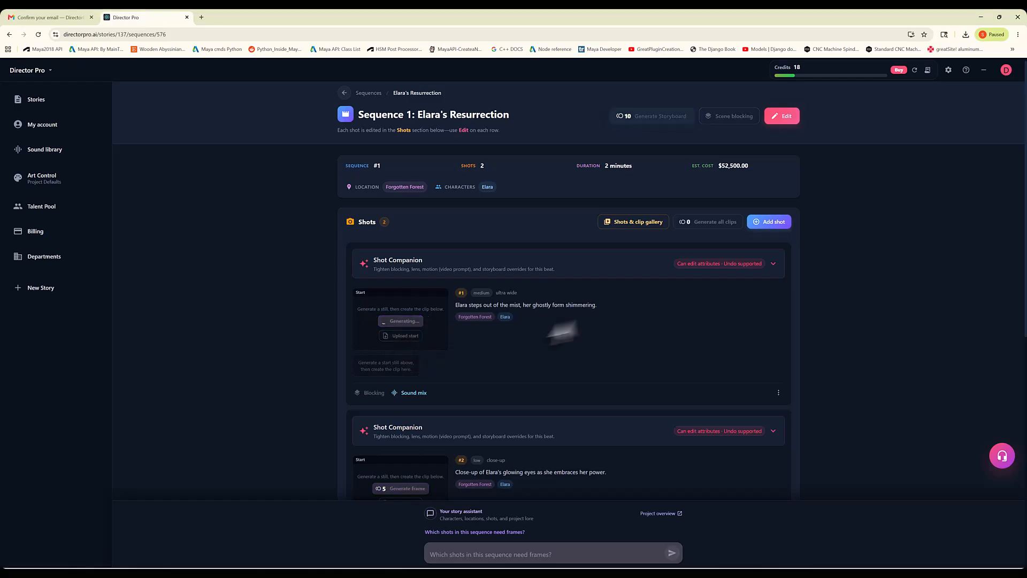
scroll(588, 337, "down", 1)
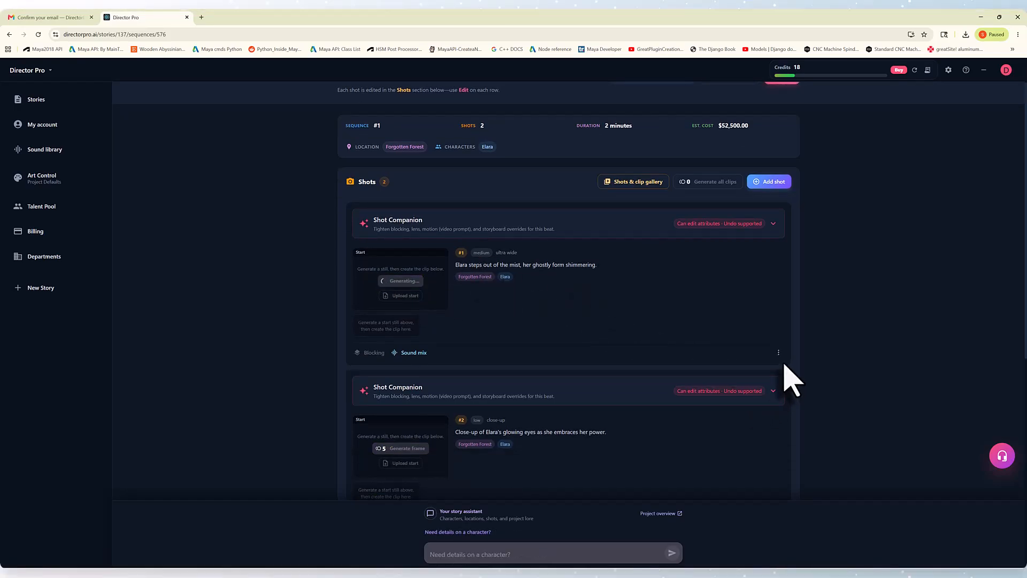
left_click(779, 356)
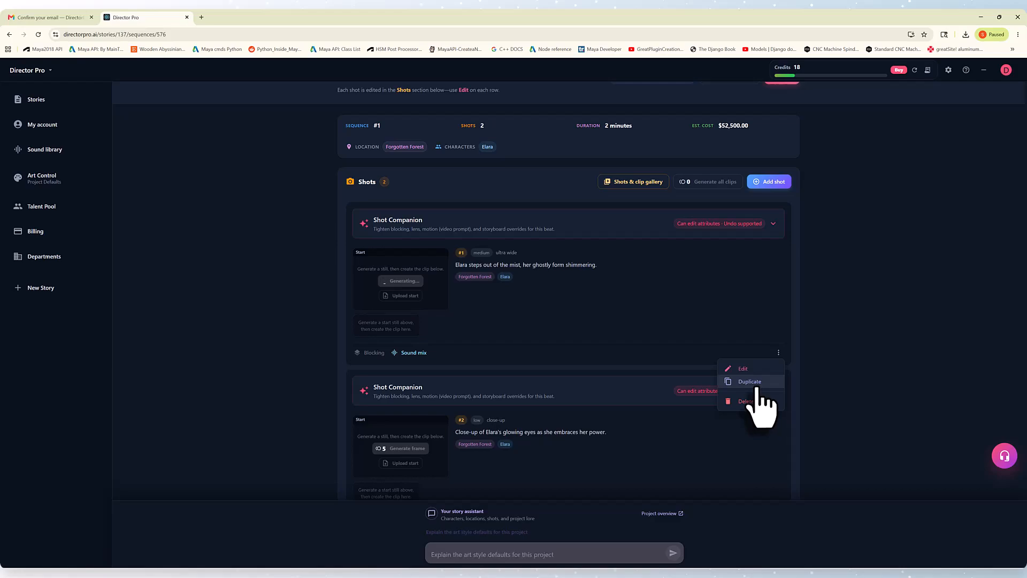
left_click(748, 368)
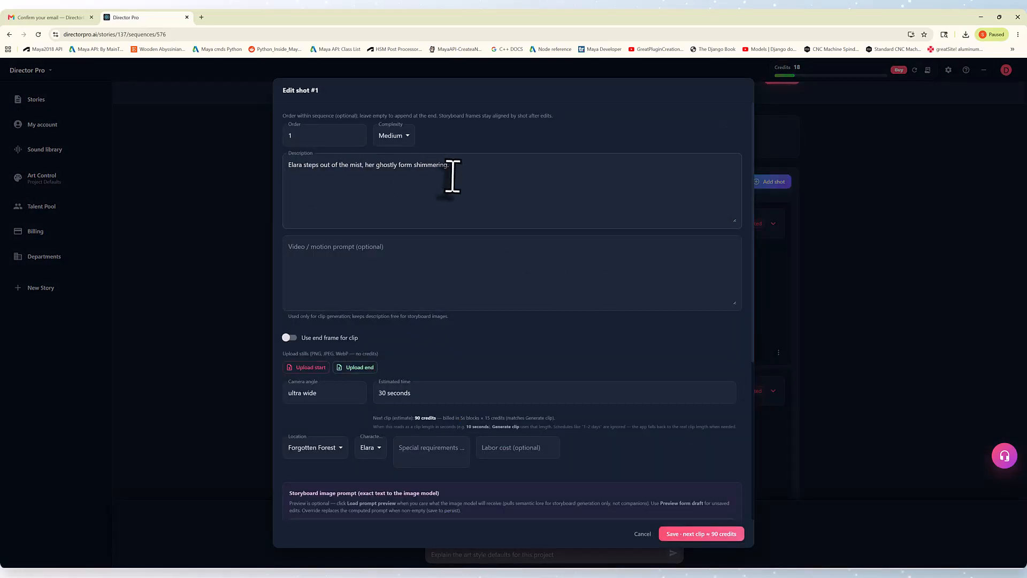
left_click(395, 266)
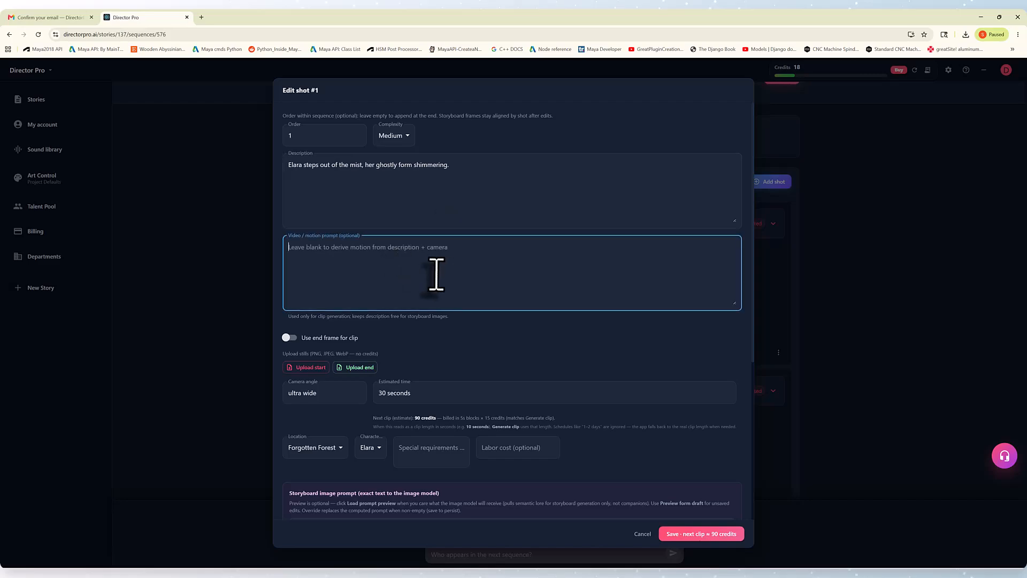
type("she walks towards the camera slowly chost like. almost floating.")
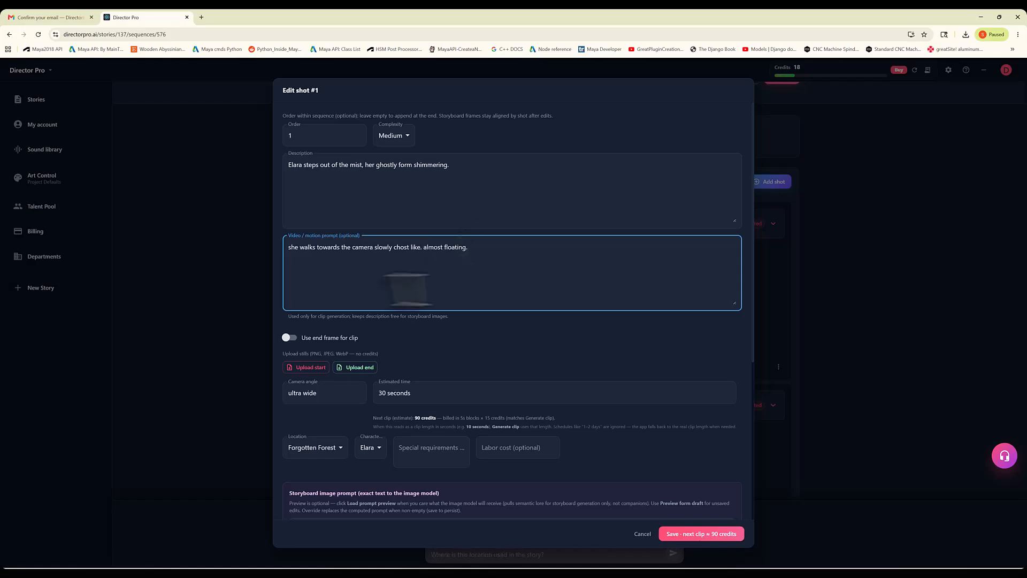
Set shot 1's estimated time to 15 seconds and save the shot.
left_click(381, 393)
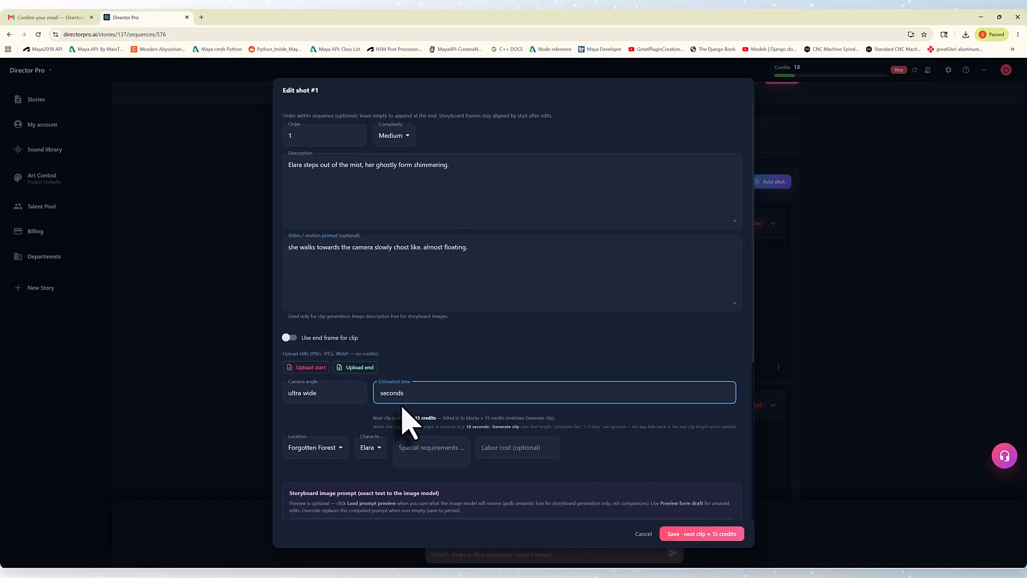
left_click(592, 455)
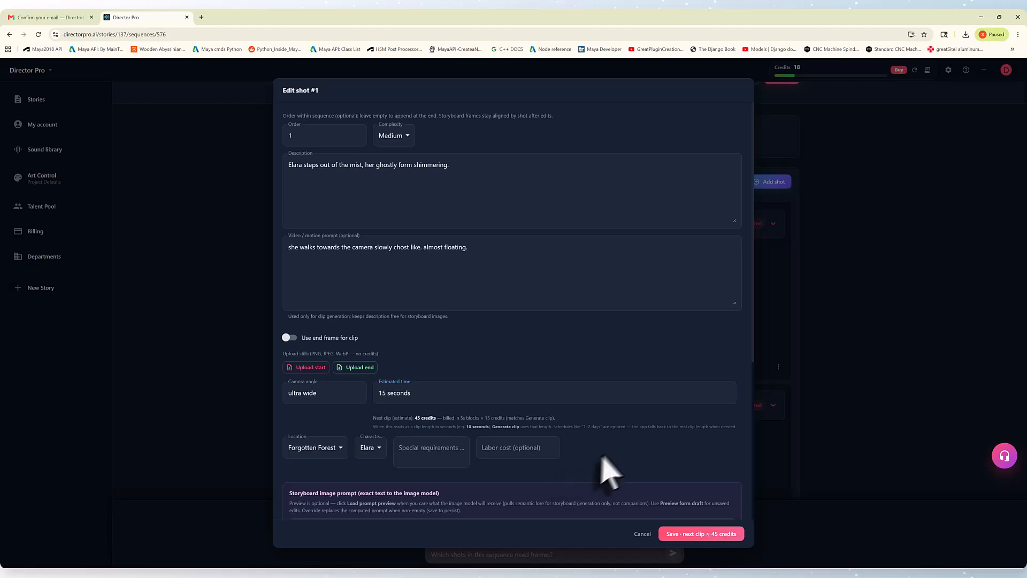
scroll(595, 458, "down", 3)
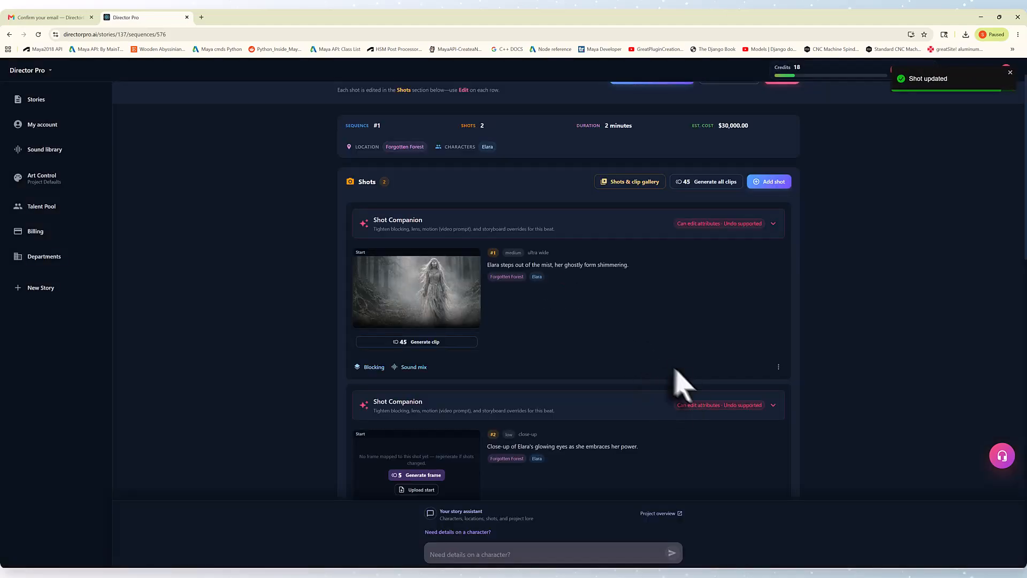
View shot 1's storyboard frame at full size and try zooming and reframing its crop around Elara.
left_click(422, 293)
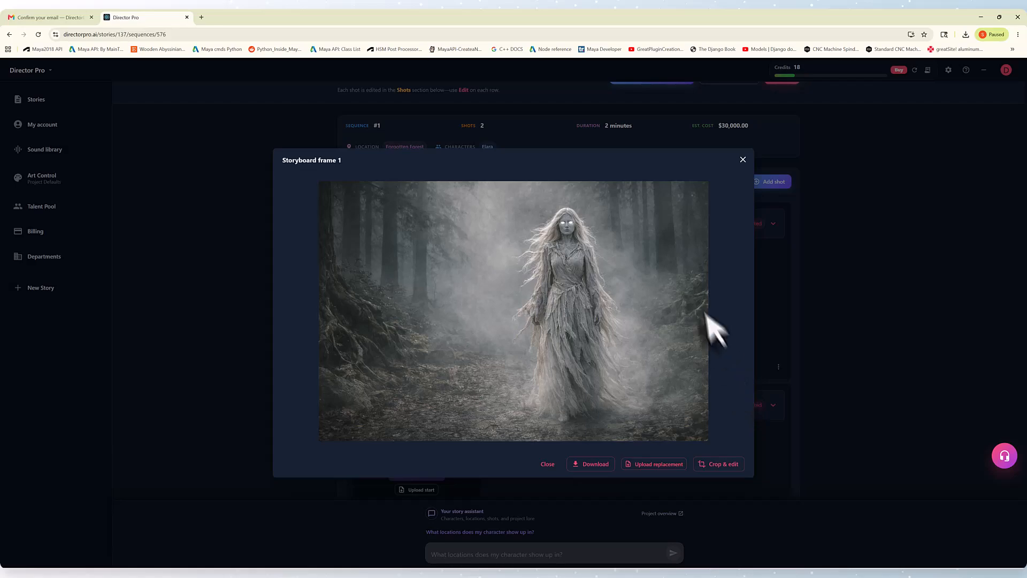
left_click(716, 464)
left_click_drag(298, 426, 370, 425)
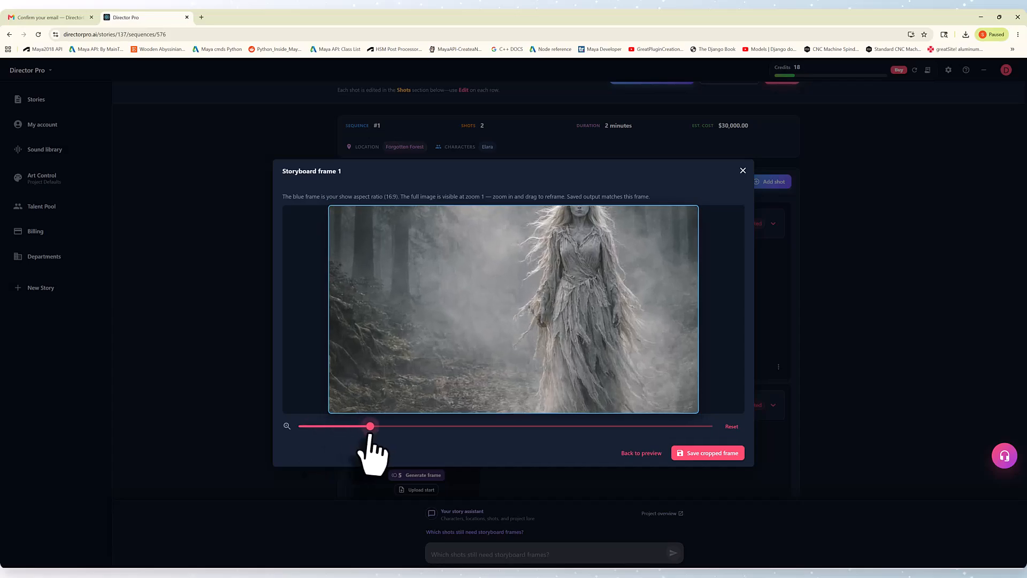
left_click_drag(575, 306, 509, 356)
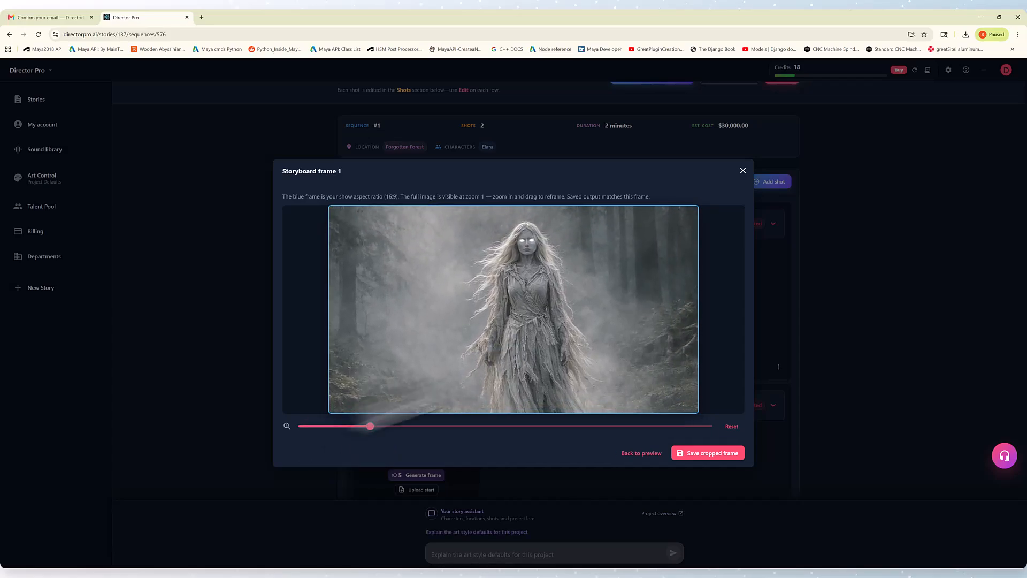
left_click_drag(370, 426, 356, 427)
left_click_drag(523, 365, 558, 411)
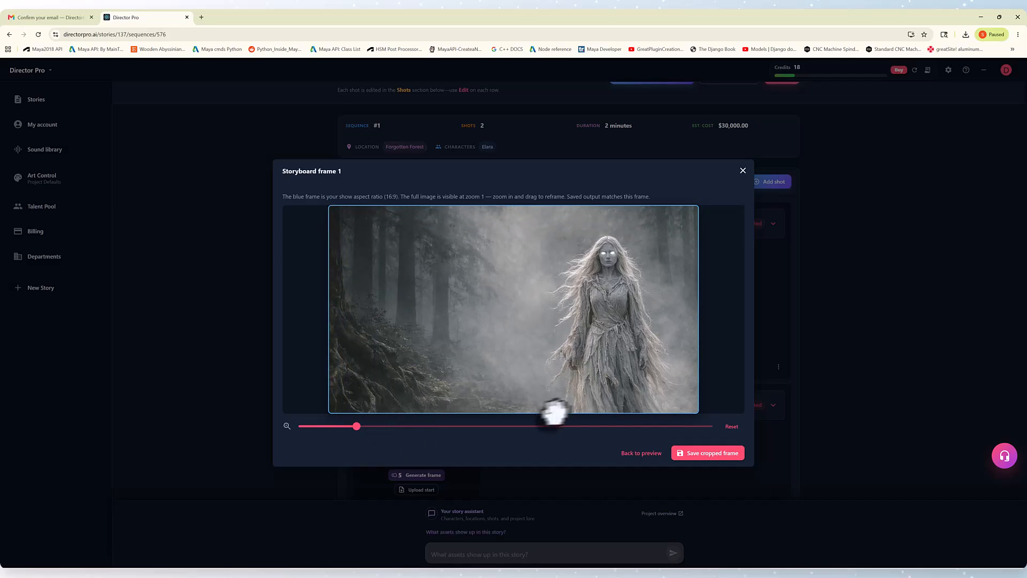
left_click_drag(357, 427, 287, 425)
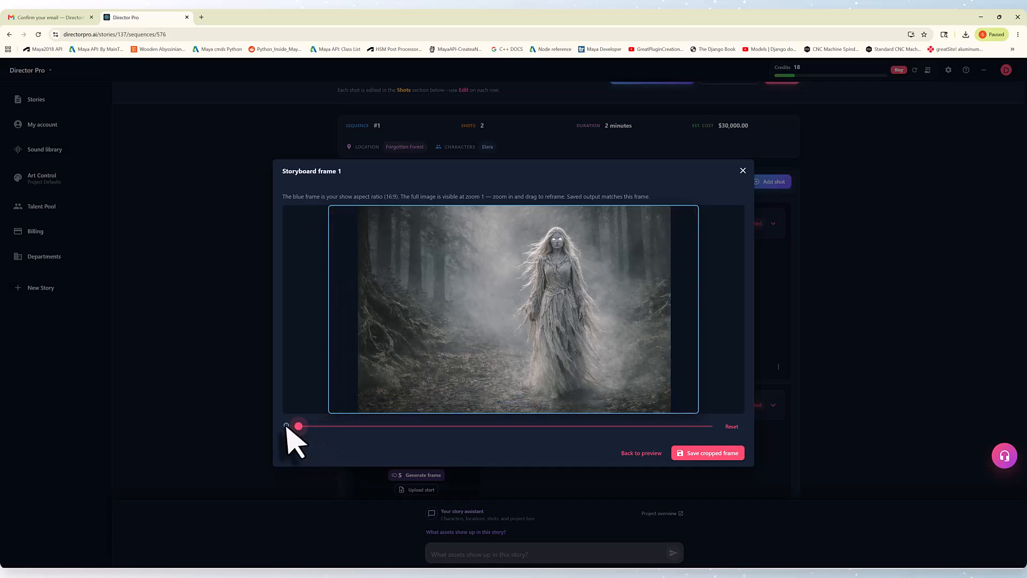
left_click(624, 454)
left_click(551, 463)
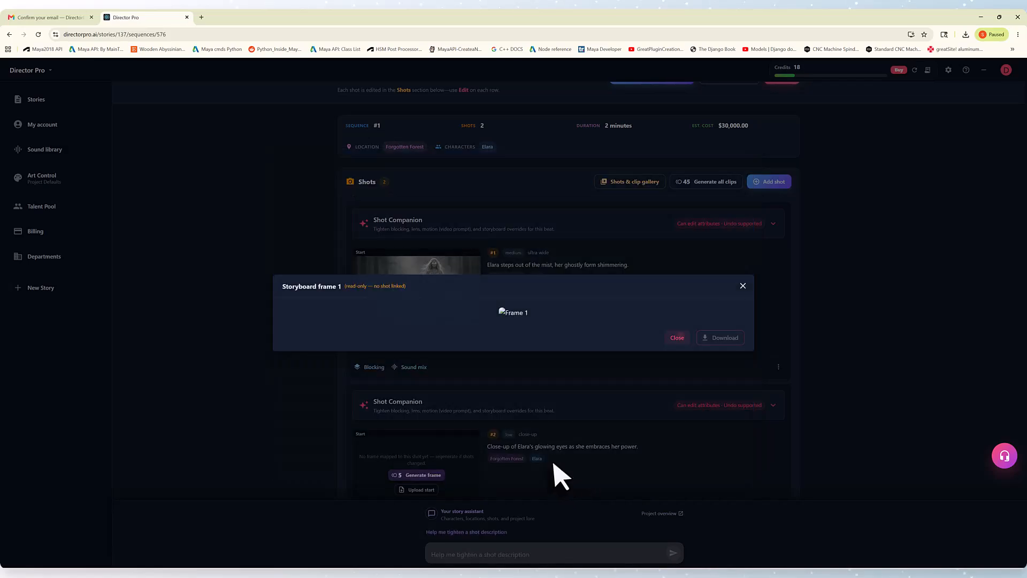
Generate the video clip for shot 1 and play it back.
left_click(459, 345)
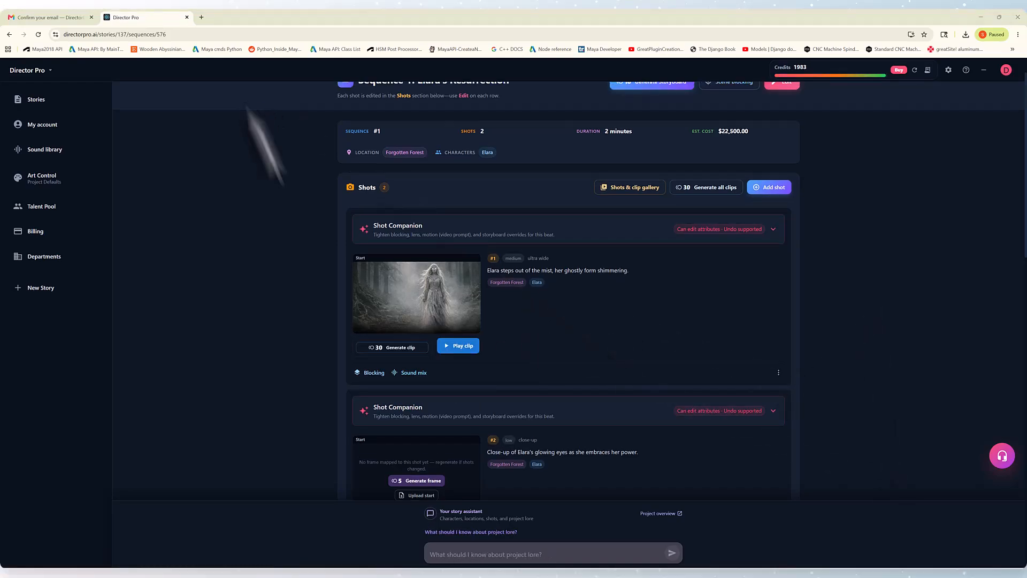
left_click(471, 348)
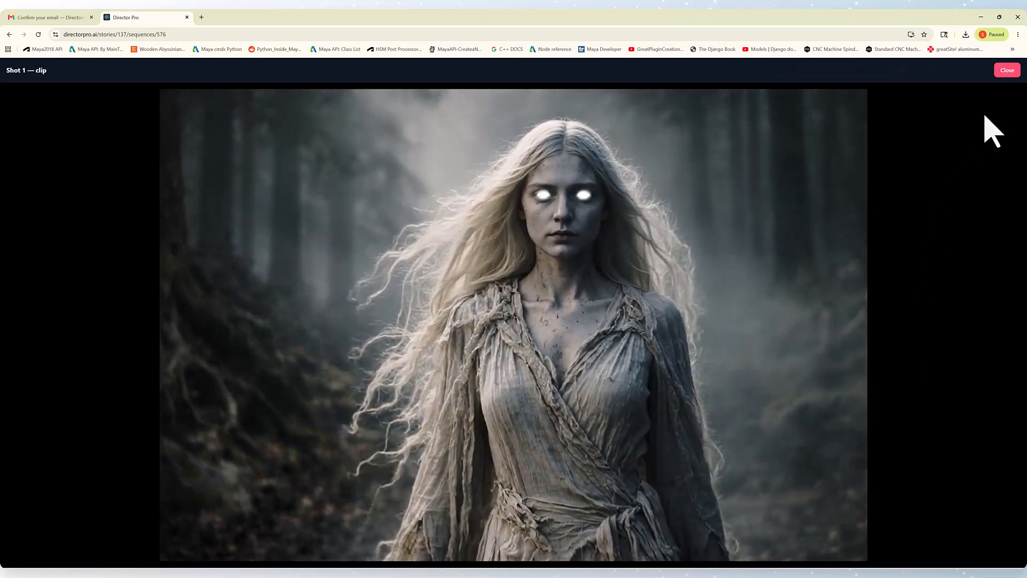
left_click(1003, 76)
Generate the start frame for shot 2, the close-up of Elara's glowing eyes, and view it at full size.
scroll(631, 345, "down", 3)
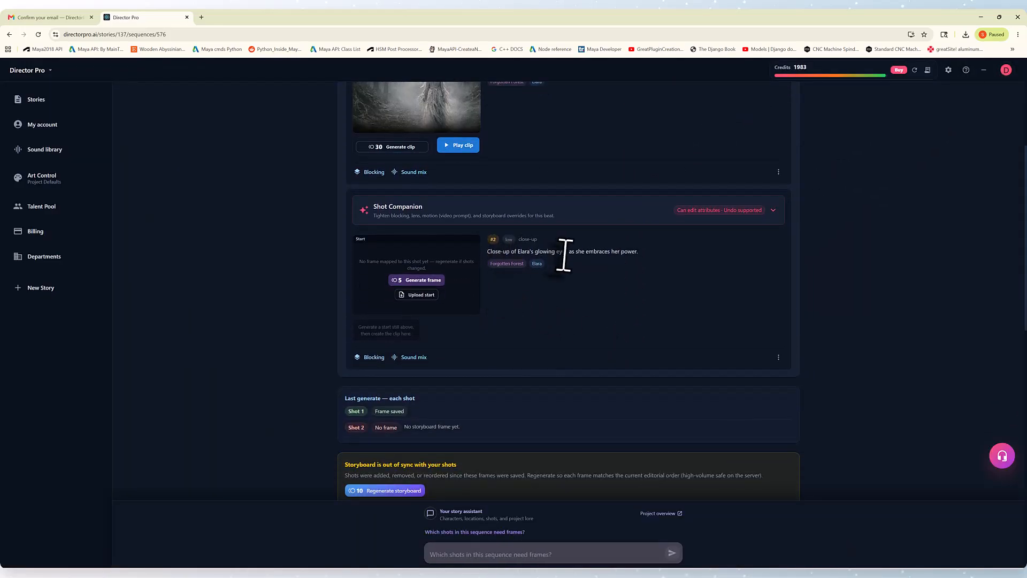
left_click(440, 281)
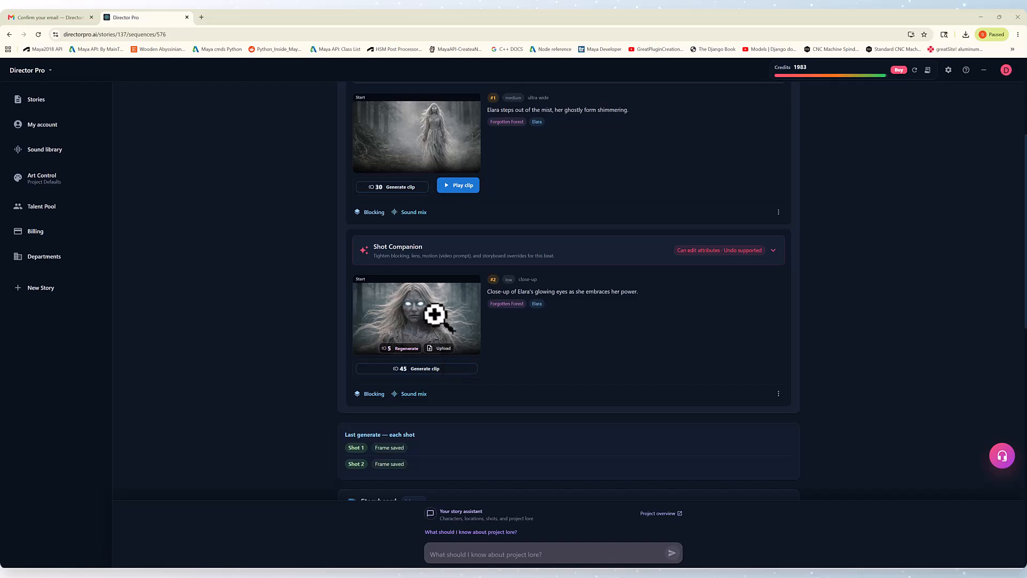
left_click(435, 316)
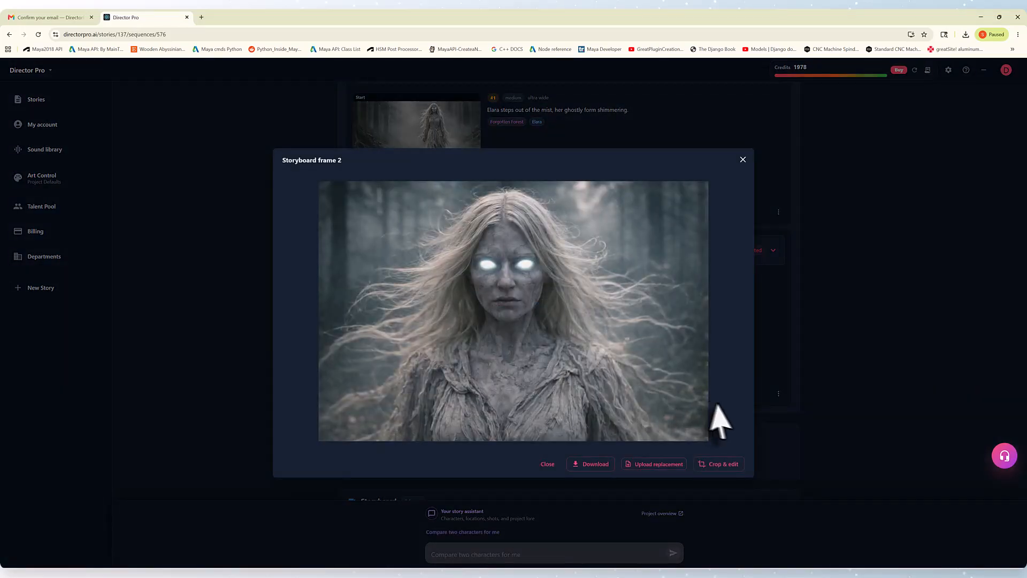
left_click(743, 159)
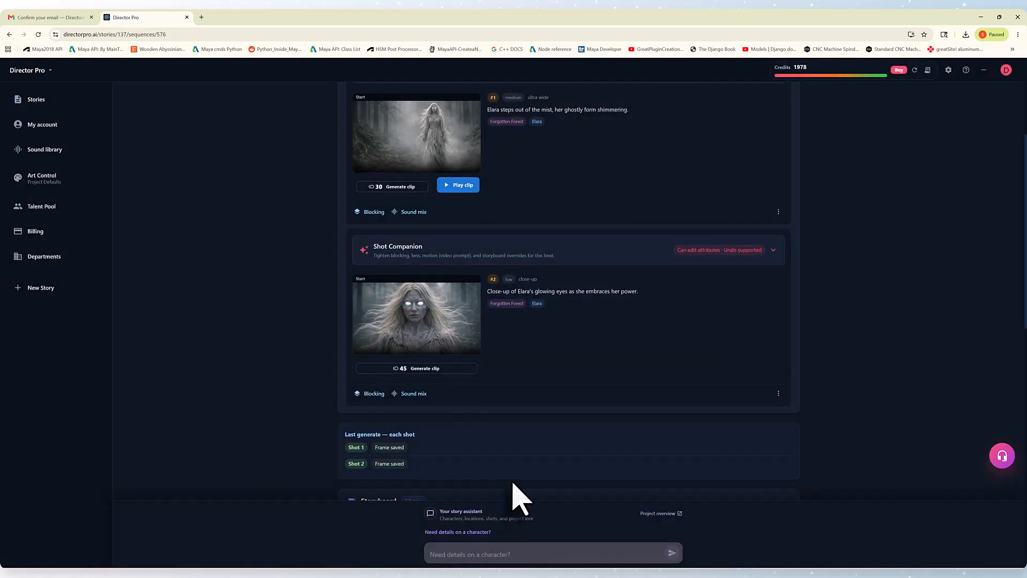
Ask the story assistant "how does the next sequence start?", read its reply and collapse the chat.
scroll(523, 498, "down", 1)
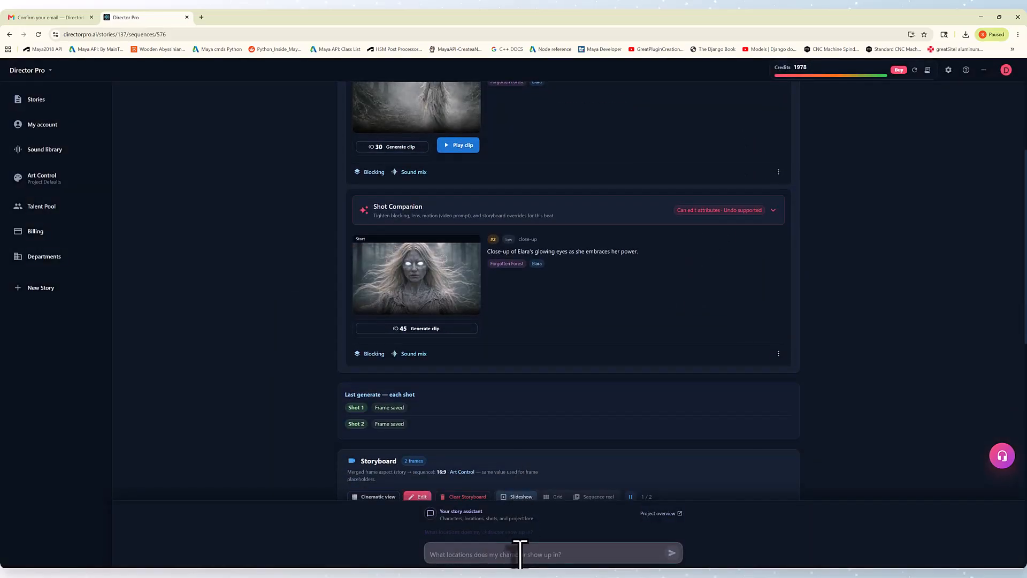
type("ho")
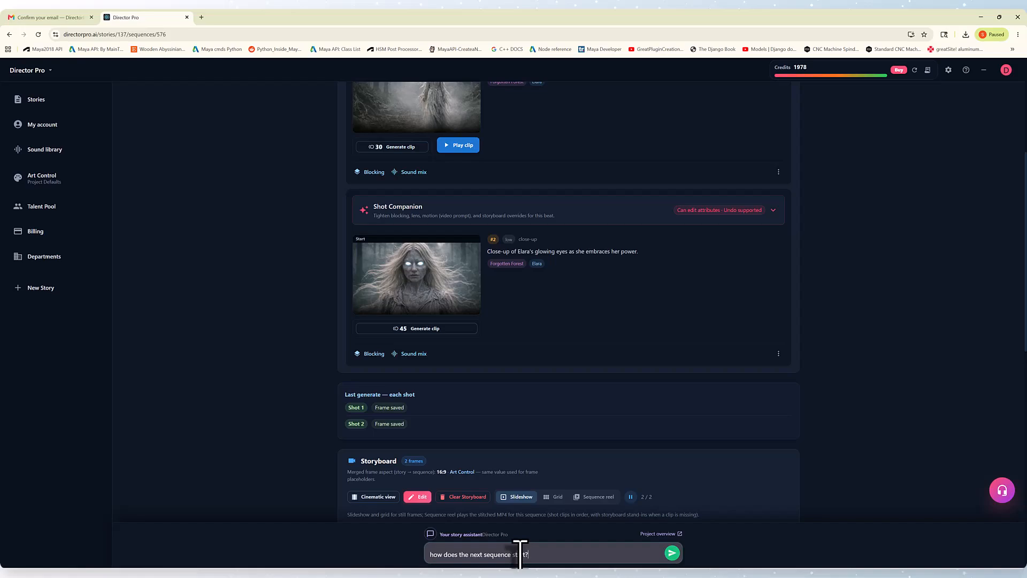
key("Return")
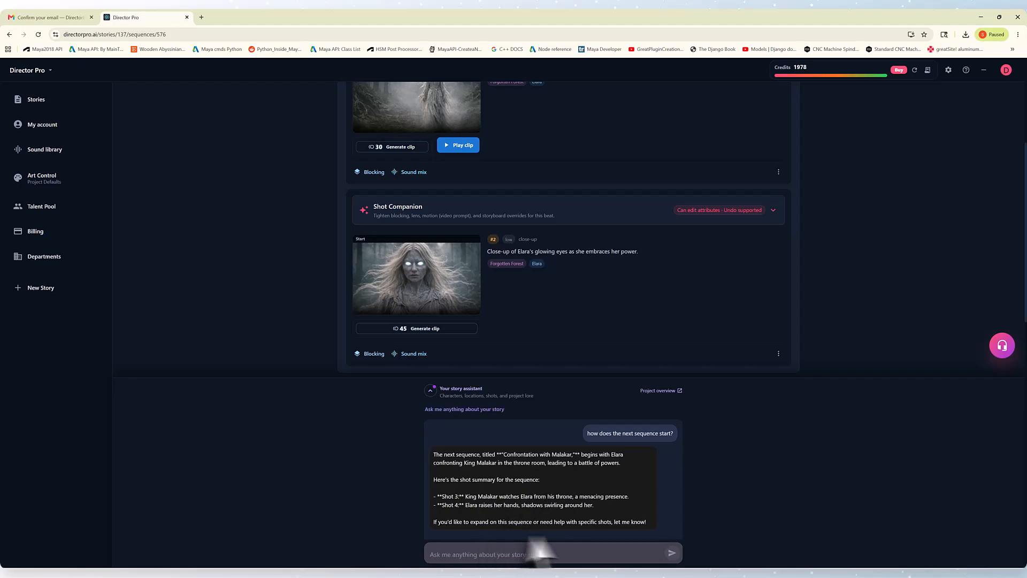
left_click(430, 391)
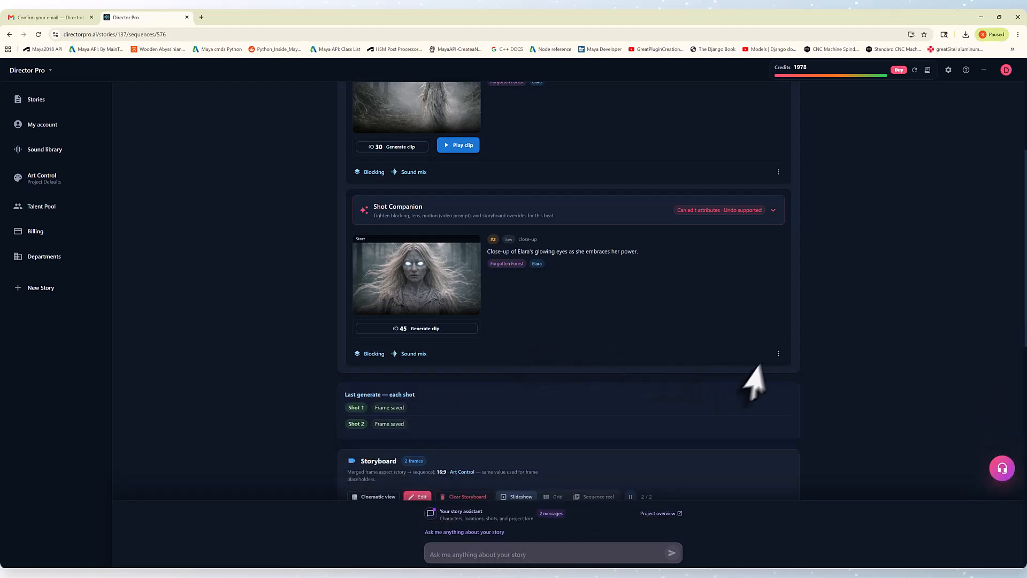
Give shot 2 the motion prompt "she disapeears into a mist" and a 10-second estimated time, save it and generate its clip.
left_click(778, 353)
left_click(747, 368)
left_click(373, 289)
type("she disapeears into a mist")
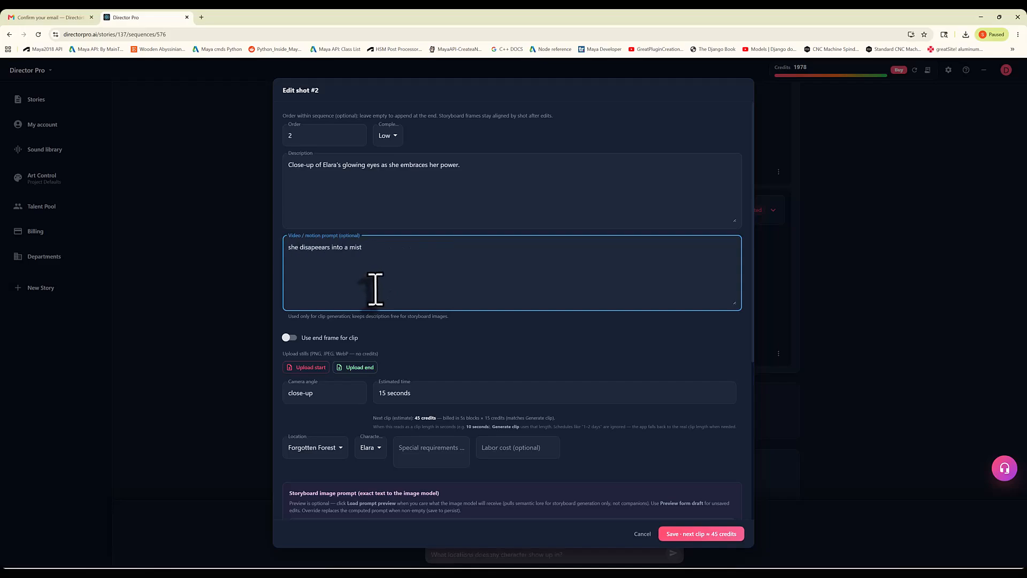
left_click(381, 393)
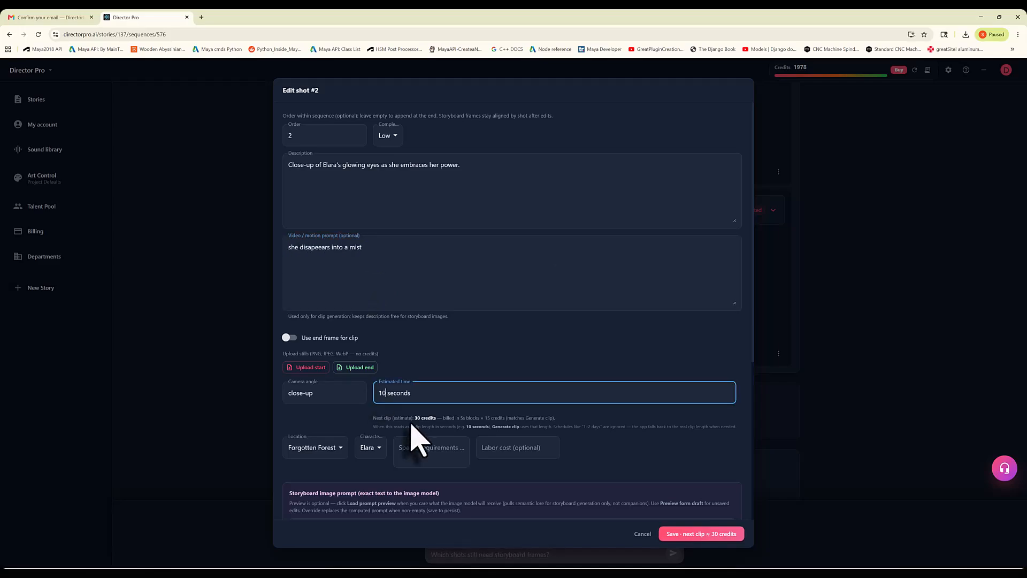
left_click(683, 534)
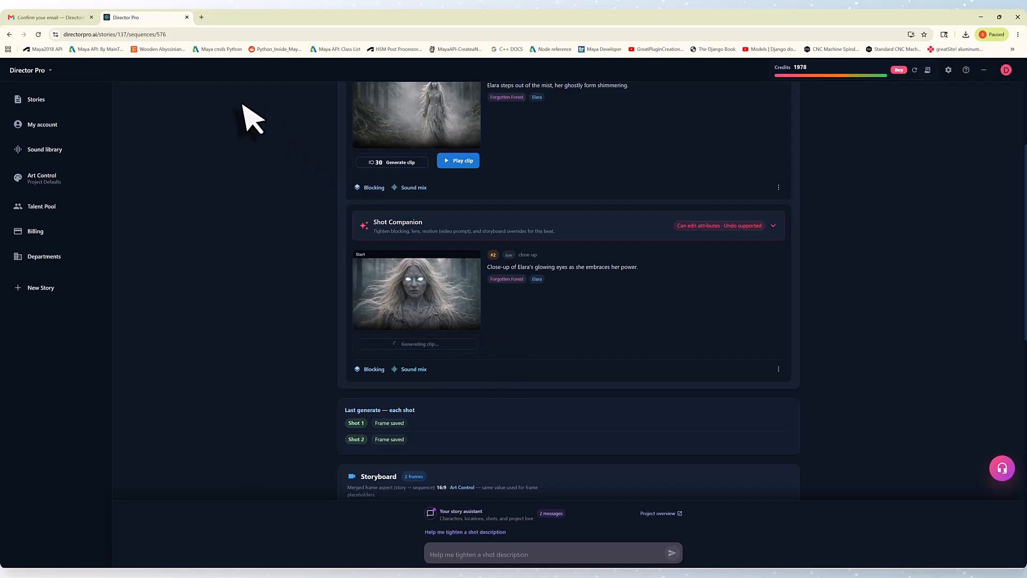
In shot 1's sound mix, generate an 8-second effect from the prompt "footseps lurk not too far away." and listen to it.
scroll(248, 118, "up", 3)
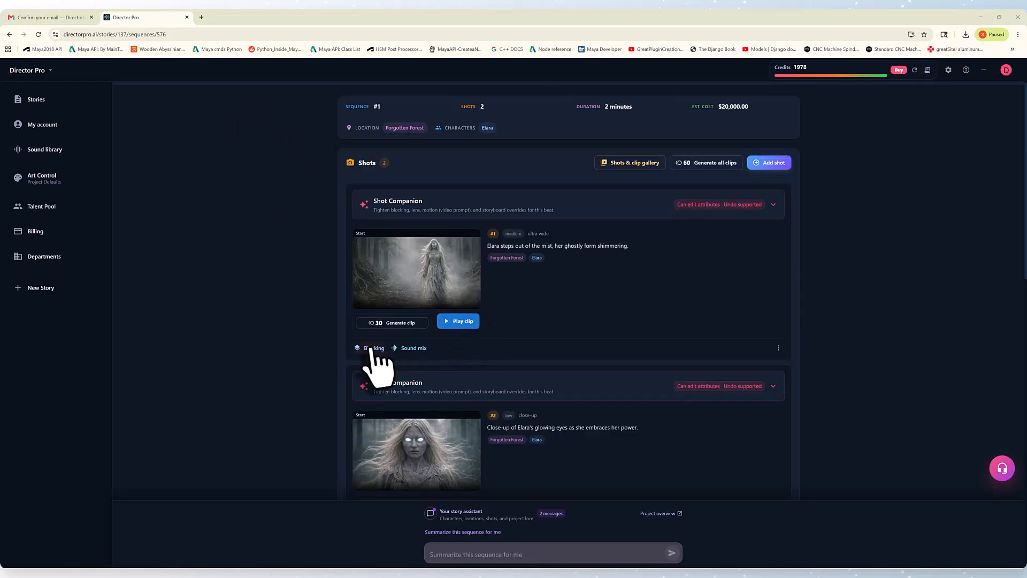
left_click(415, 349)
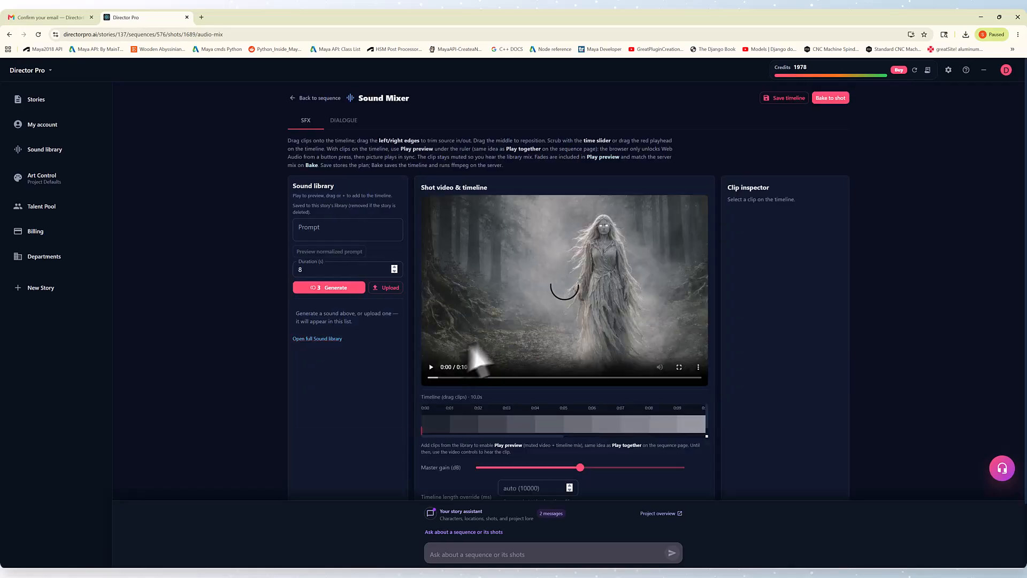
left_click(377, 230)
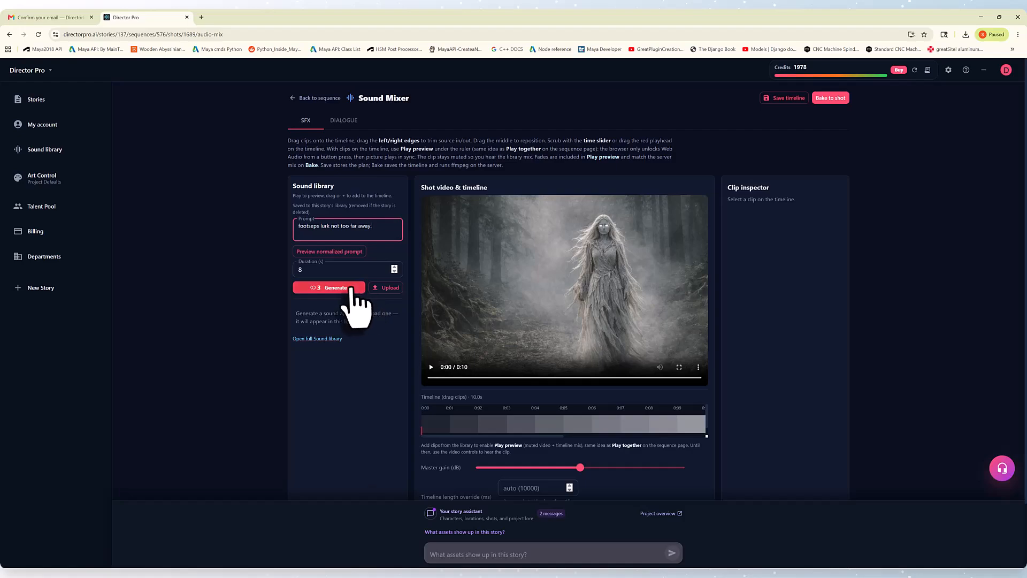
left_click(351, 288)
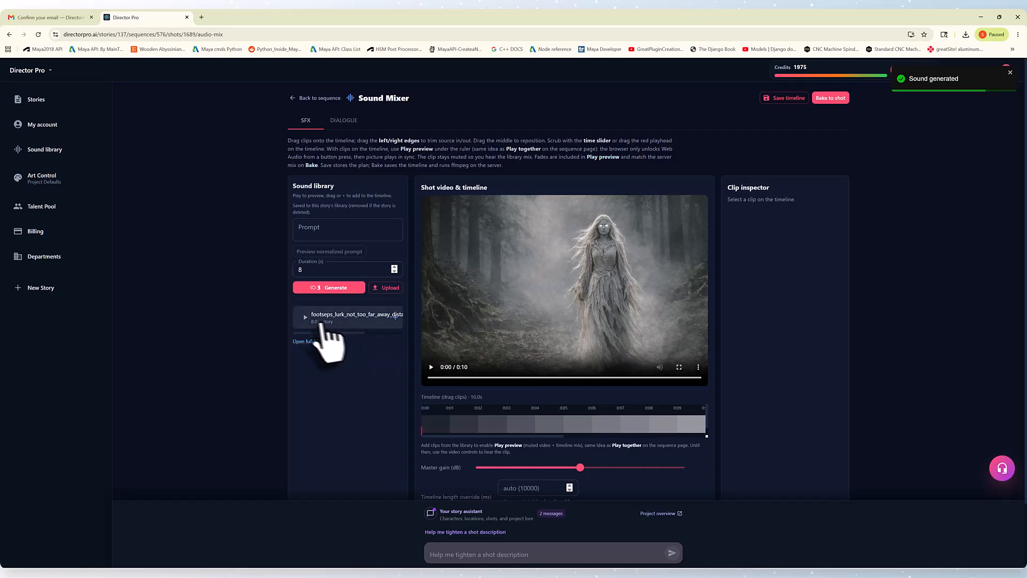
left_click(305, 316)
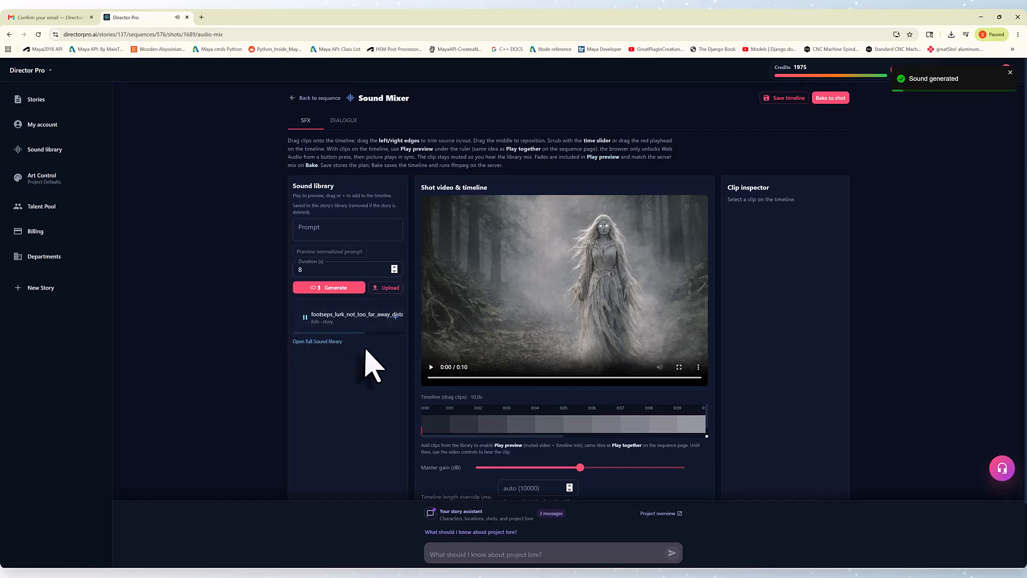
key("XF86AudioRaiseVolume")
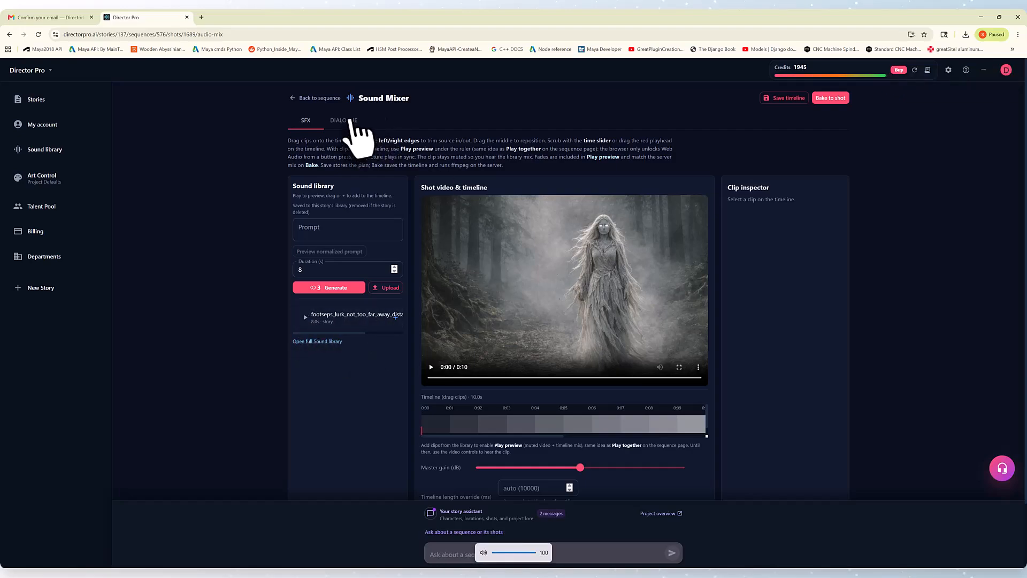
Generate dialogue from text for shot 1 in Elara's voice with the line "Malakar. You wont let me rest.".
left_click(350, 121)
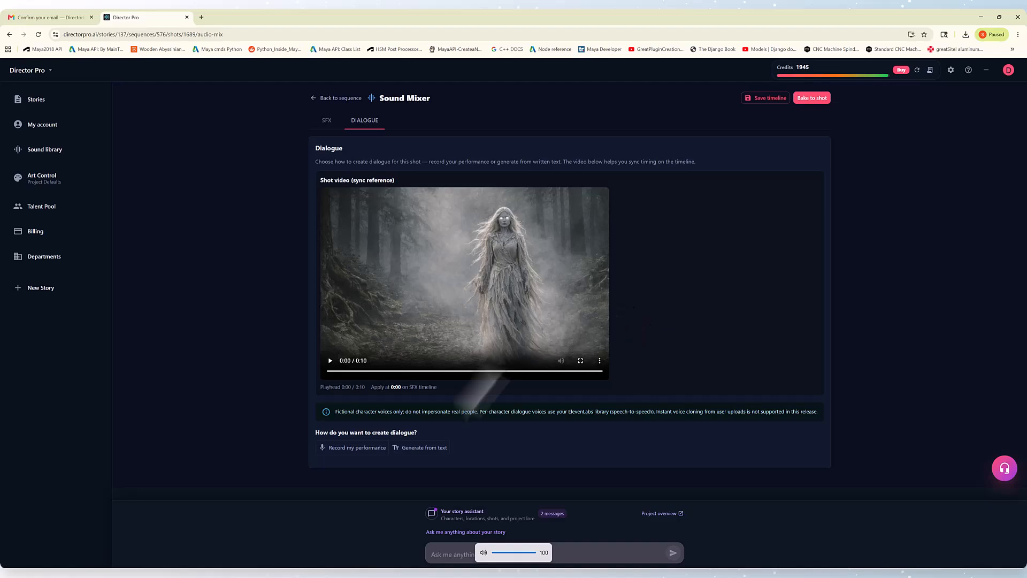
left_click(433, 448)
scroll(500, 447, "down", 2)
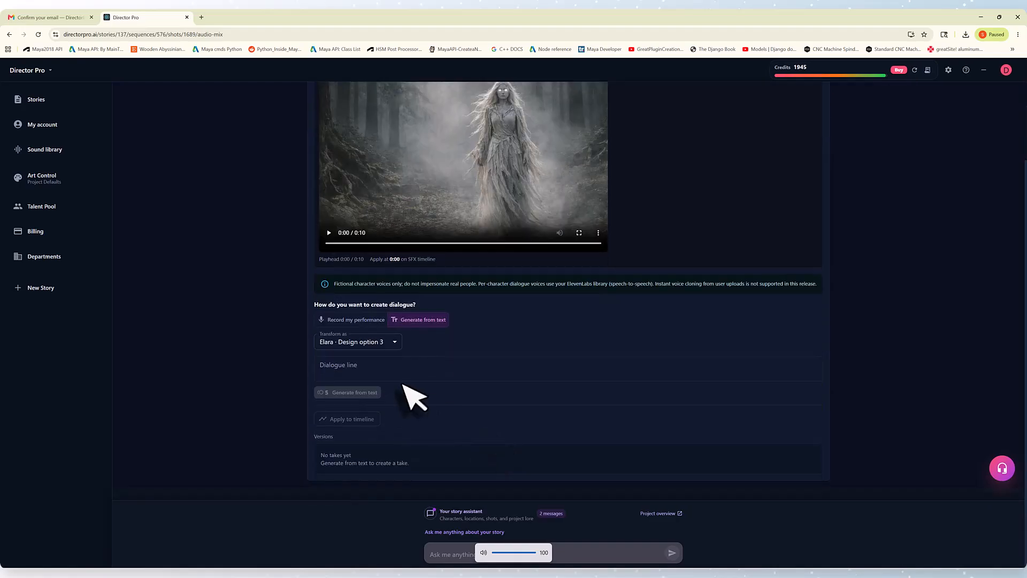
left_click(385, 366)
type("Malakar. You wont let me rest.")
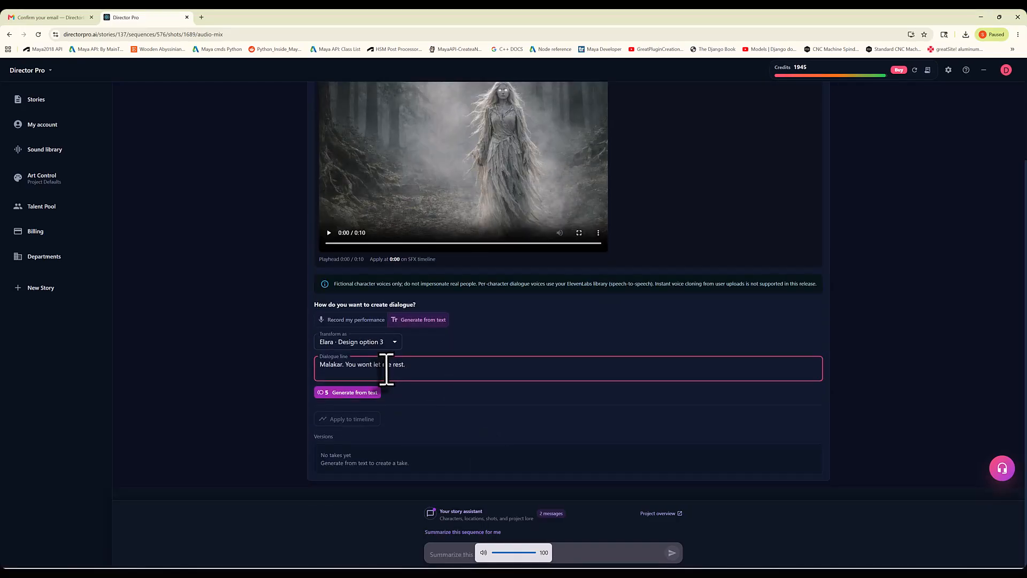
left_click(357, 393)
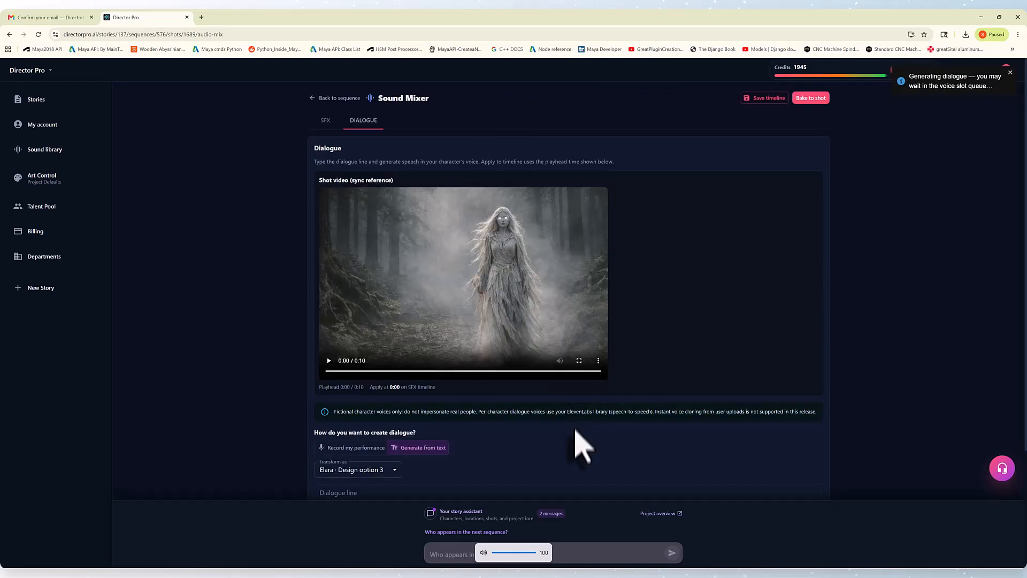
Play back Elara's generated dialogue take.
scroll(563, 432, "down", 2)
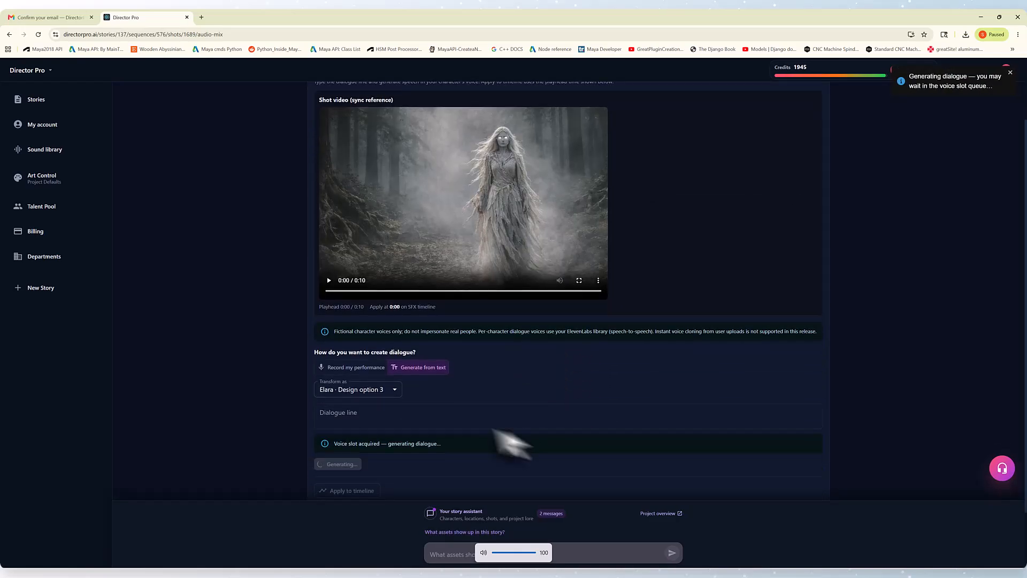
left_click(386, 393)
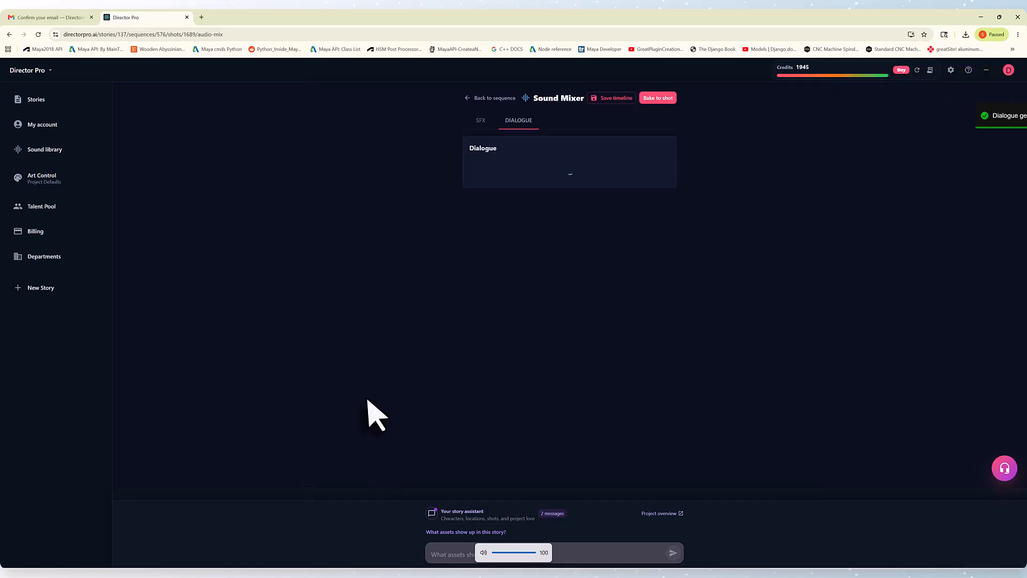
scroll(495, 409, "down", 3)
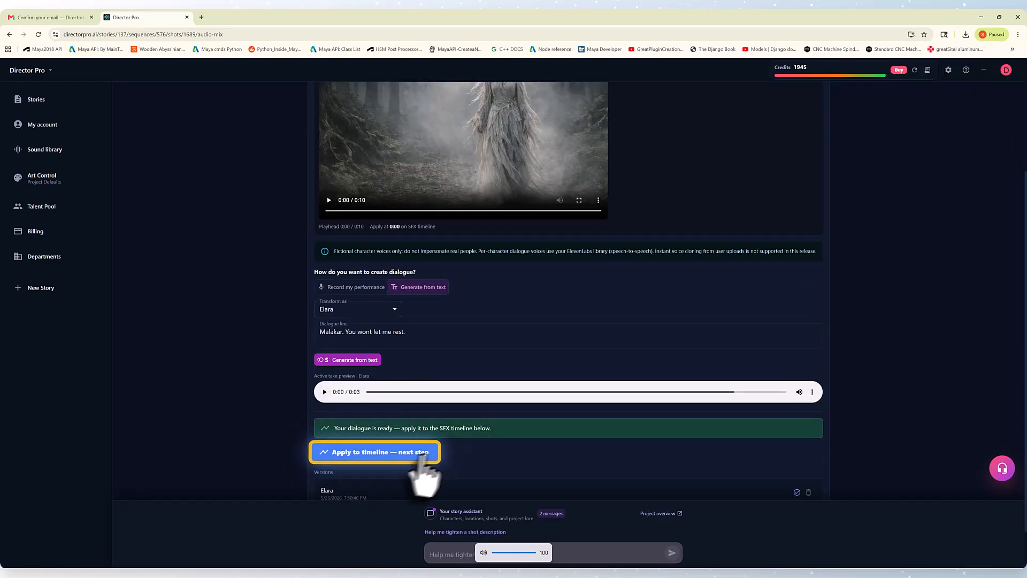
scroll(465, 452, "up", 1)
left_click(324, 432)
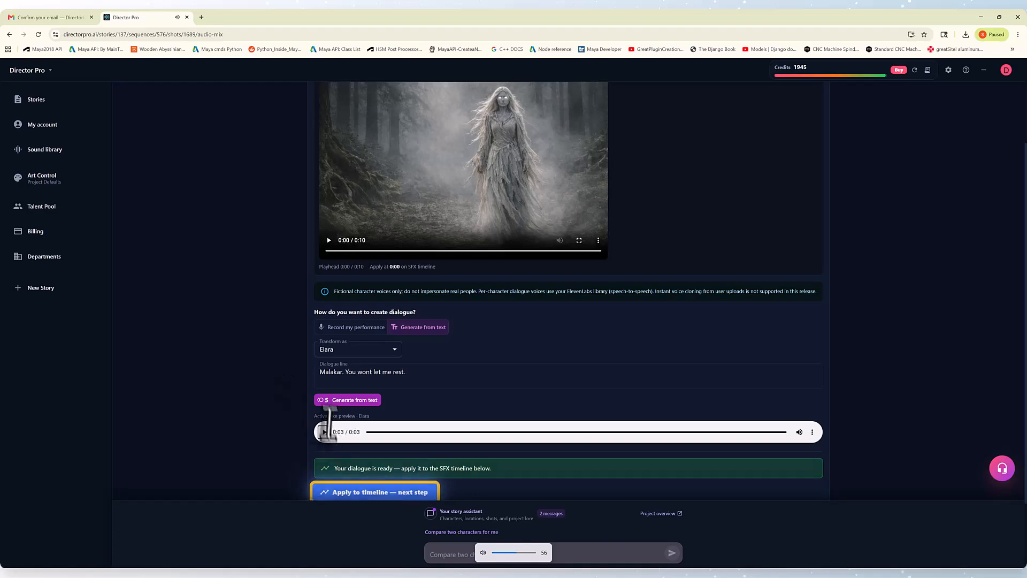
left_click(323, 431)
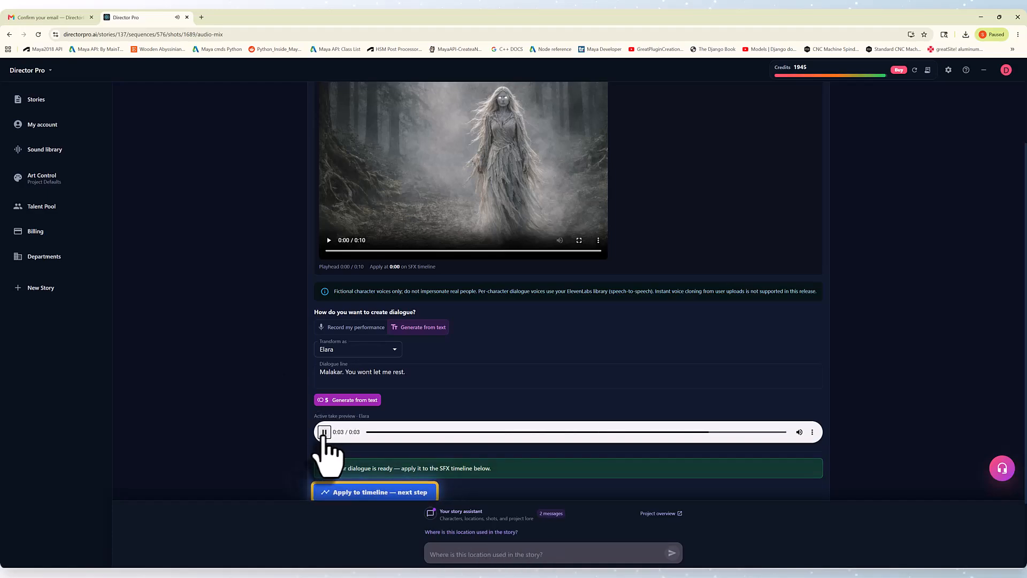
Apply Elara's dialogue take to shot 1's sound timeline and preview it with the video.
scroll(474, 413, "down", 2)
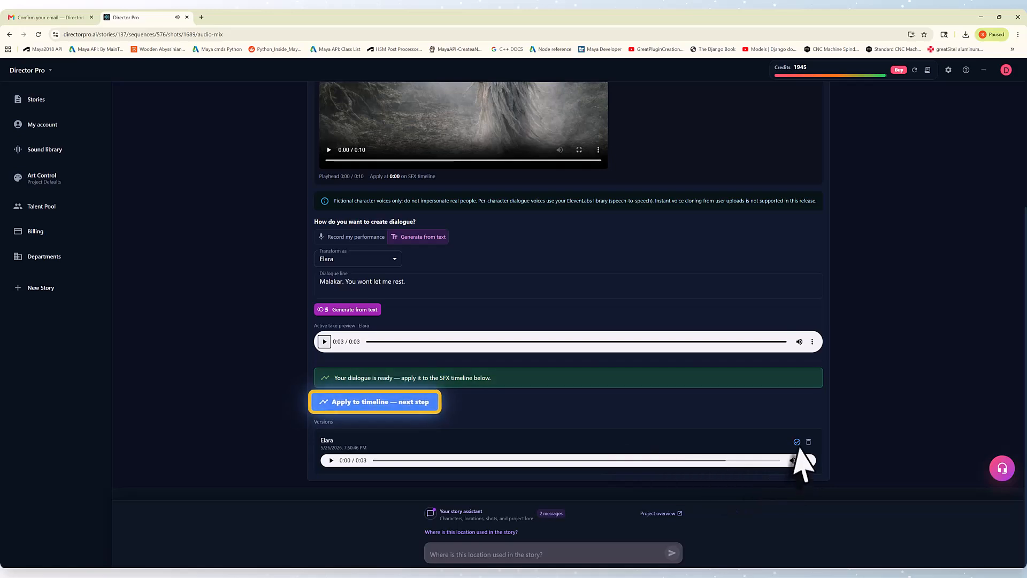
left_click(424, 403)
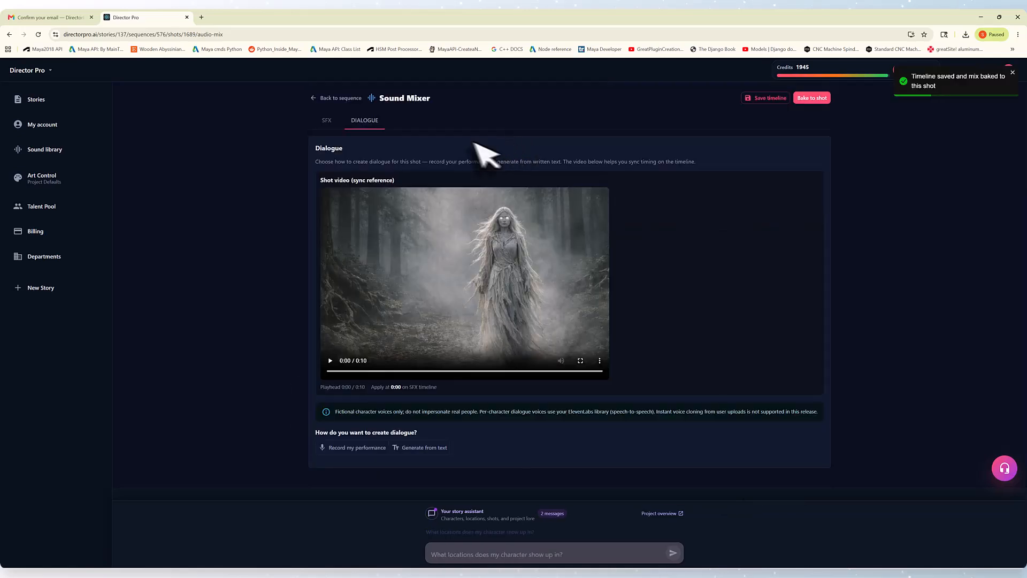
left_click(332, 121)
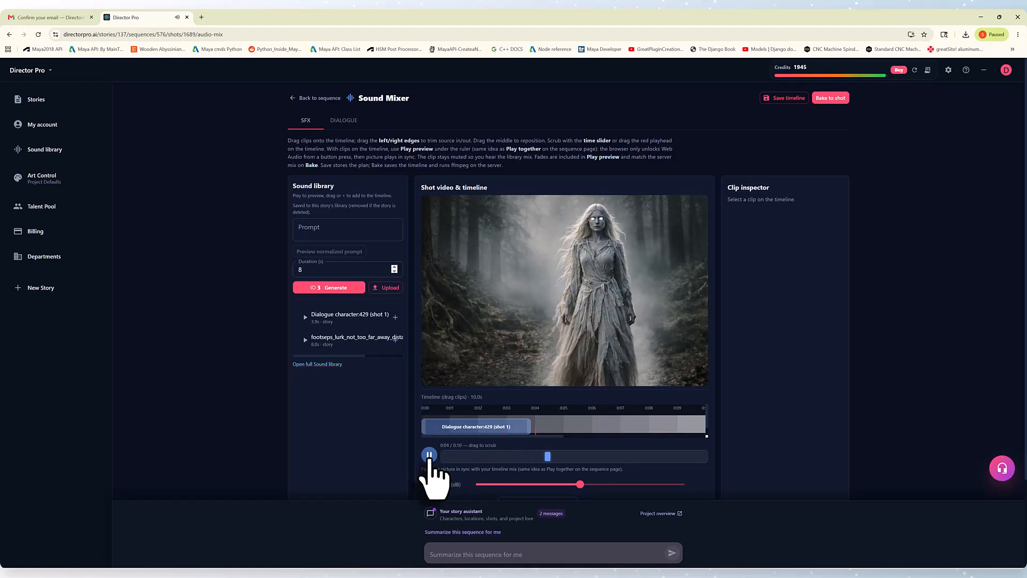
scroll(648, 417, "down", 1)
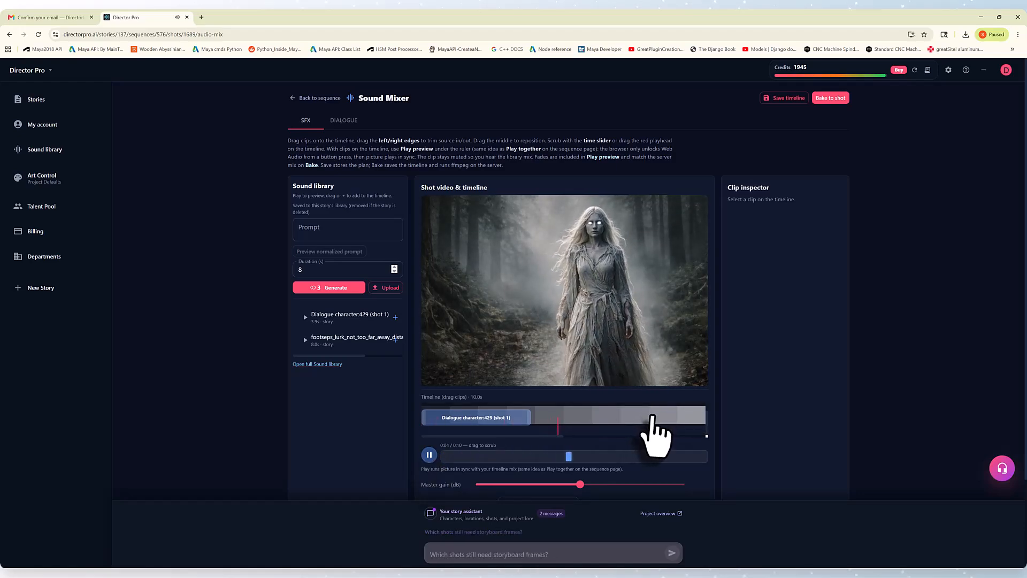
left_click(431, 456)
Add the footsteps effect to the timeline, move the dialogue clip to start at about 6.1 seconds, and preview the mix.
left_click(395, 339)
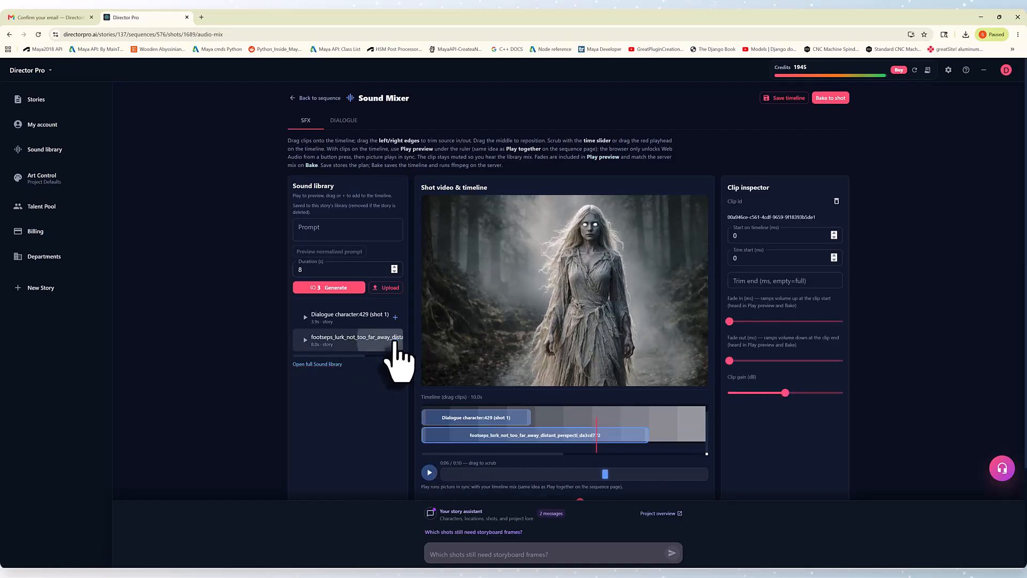
left_click_drag(540, 435, 638, 454)
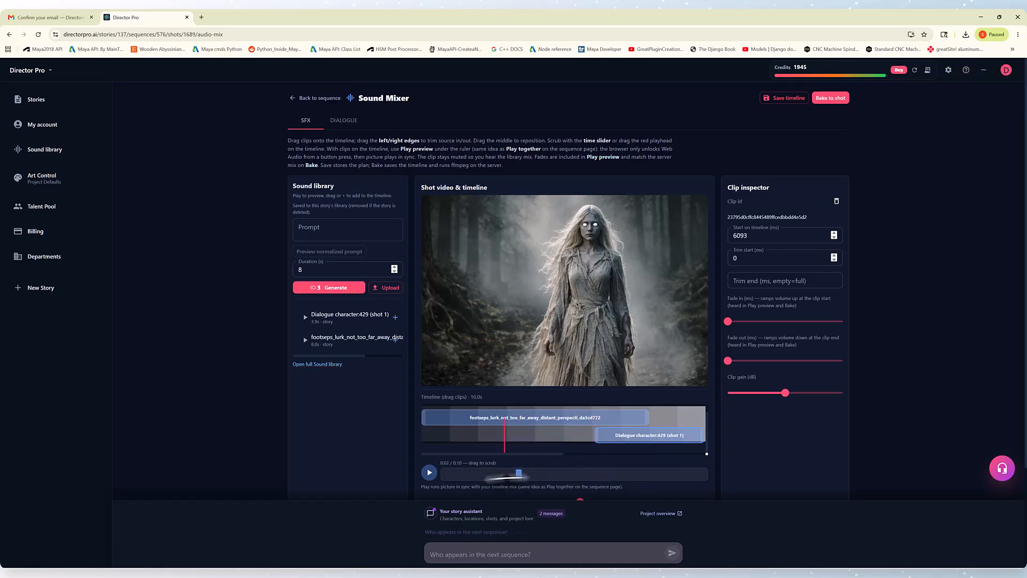
left_click_drag(519, 474, 425, 481)
left_click(429, 473)
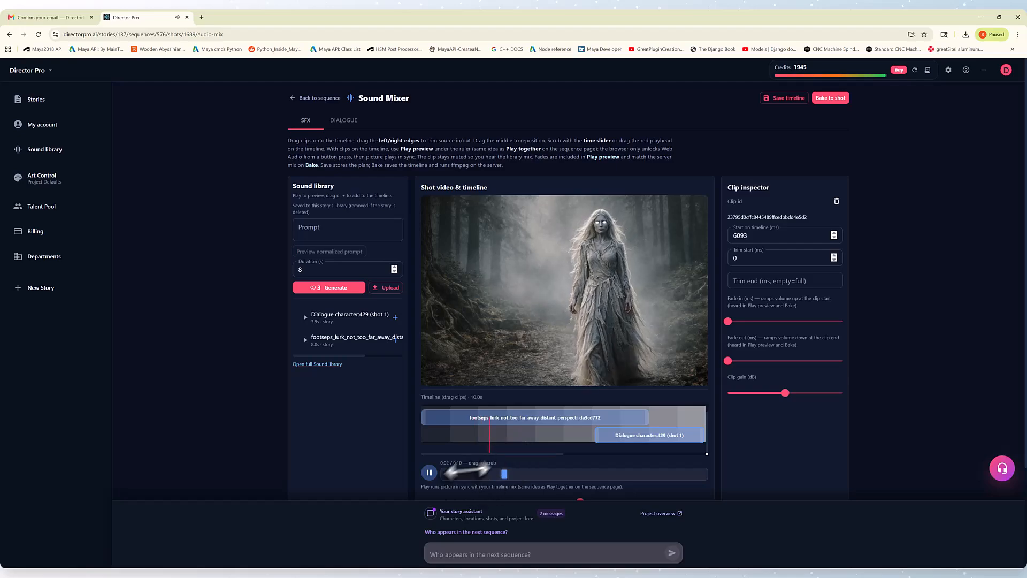
left_click(429, 472)
Raise the footsteps clip's gain, trying 18 dB and settling on 11.5 dB, and replay the mix from the start.
left_click(484, 412)
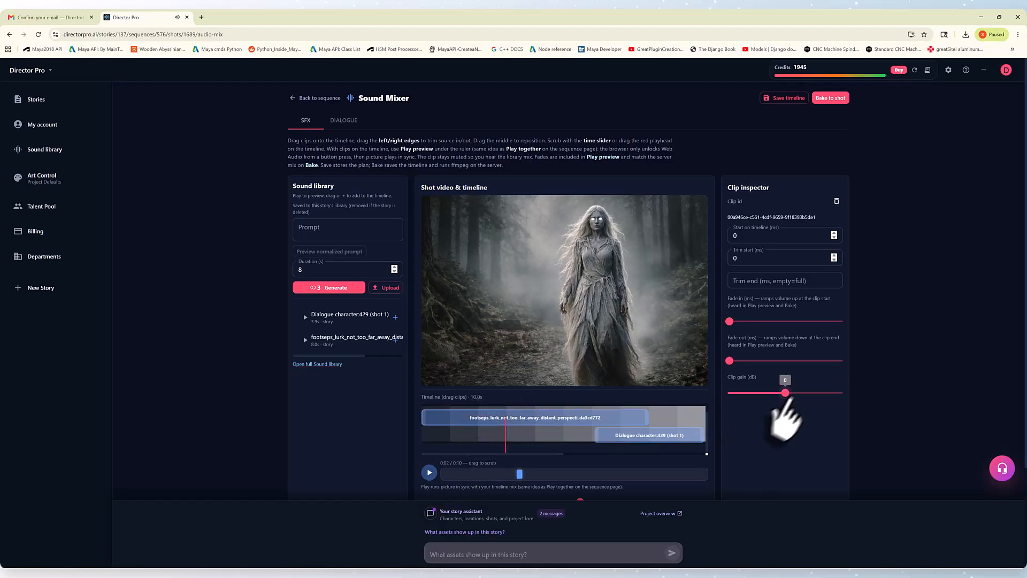
left_click_drag(785, 392, 856, 395)
left_click_drag(515, 473, 440, 475)
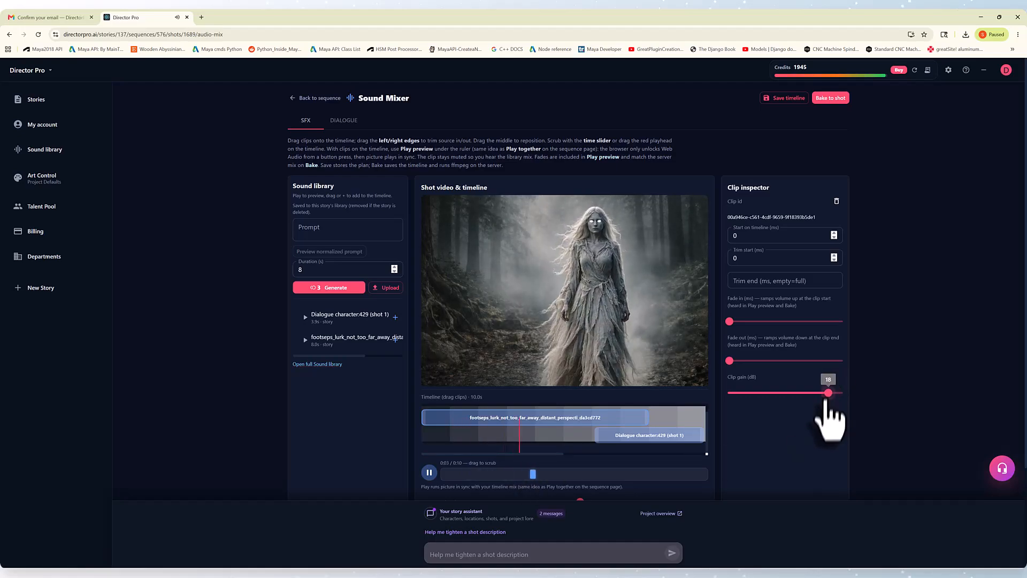
left_click(429, 472)
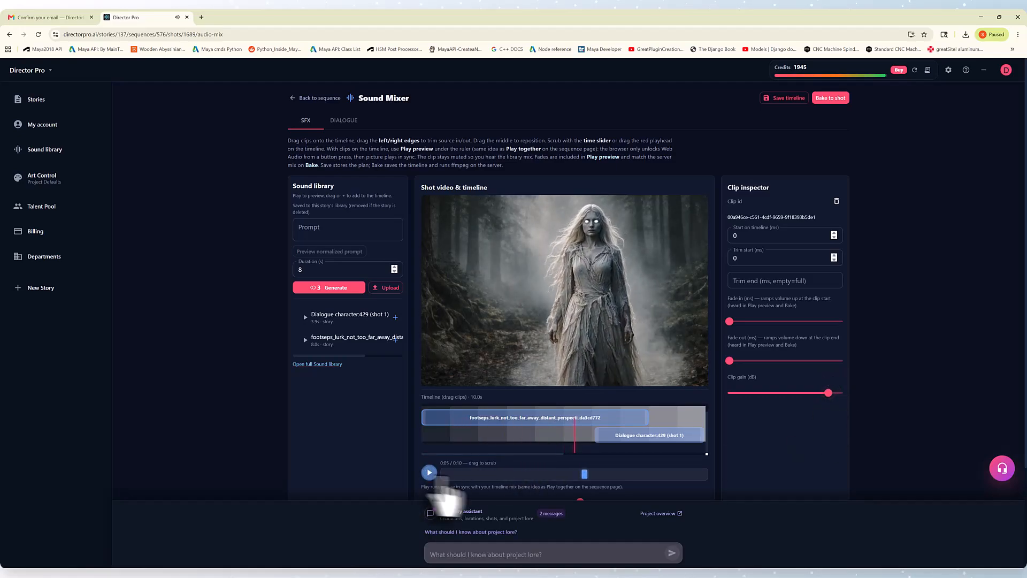
left_click(429, 473)
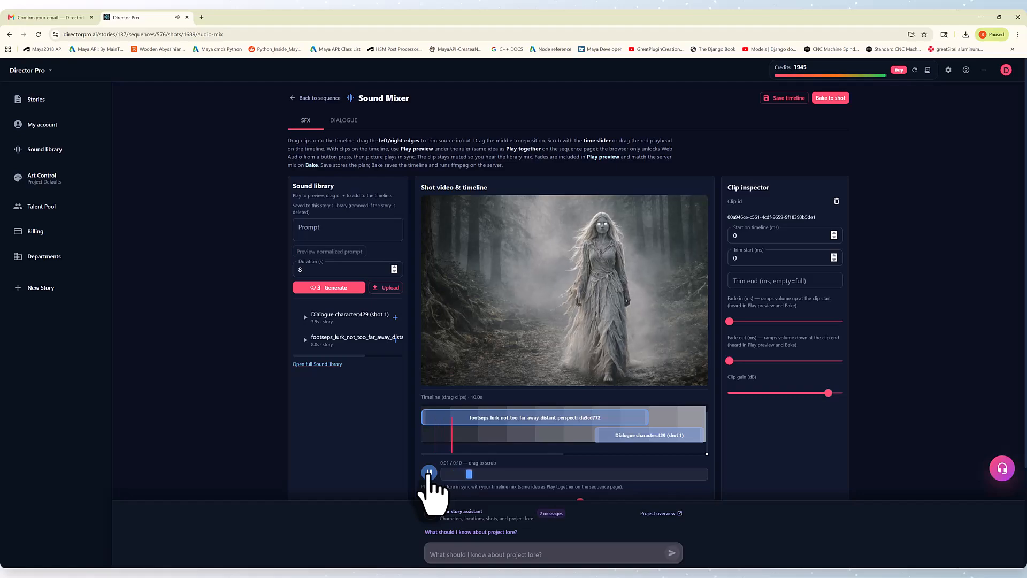
left_click(429, 472)
left_click_drag(828, 392, 813, 393)
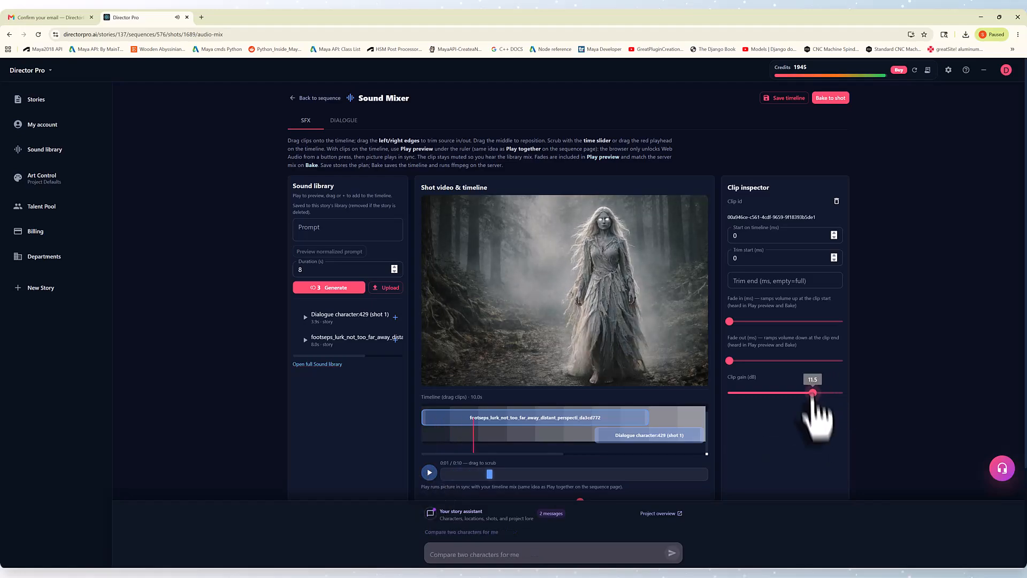
left_click_drag(484, 473, 428, 475)
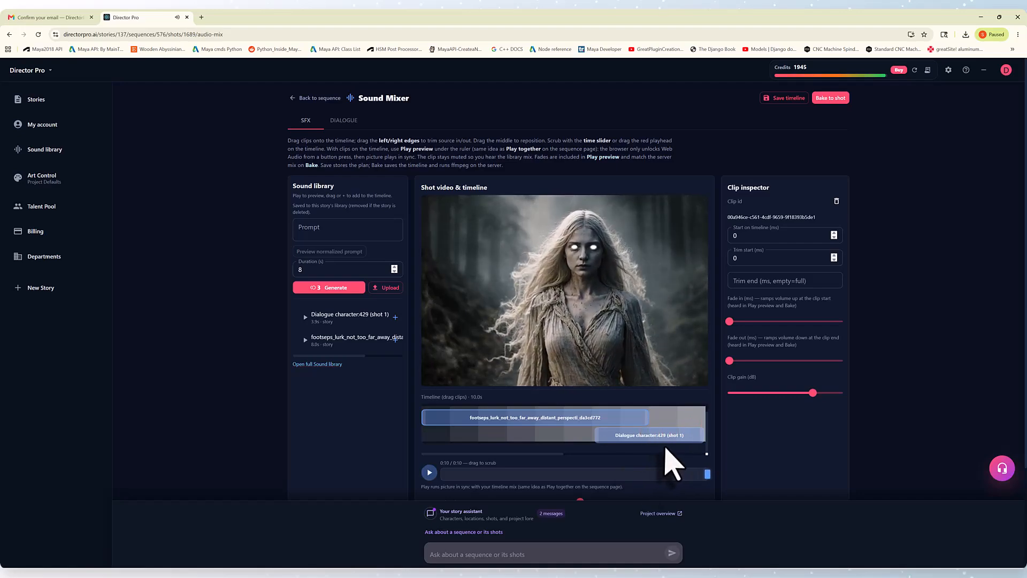
Move shot 1's dialogue clip to start at about 4.6 seconds, bake the mix to the shot, and return to the sequence.
left_click_drag(663, 435, 621, 434)
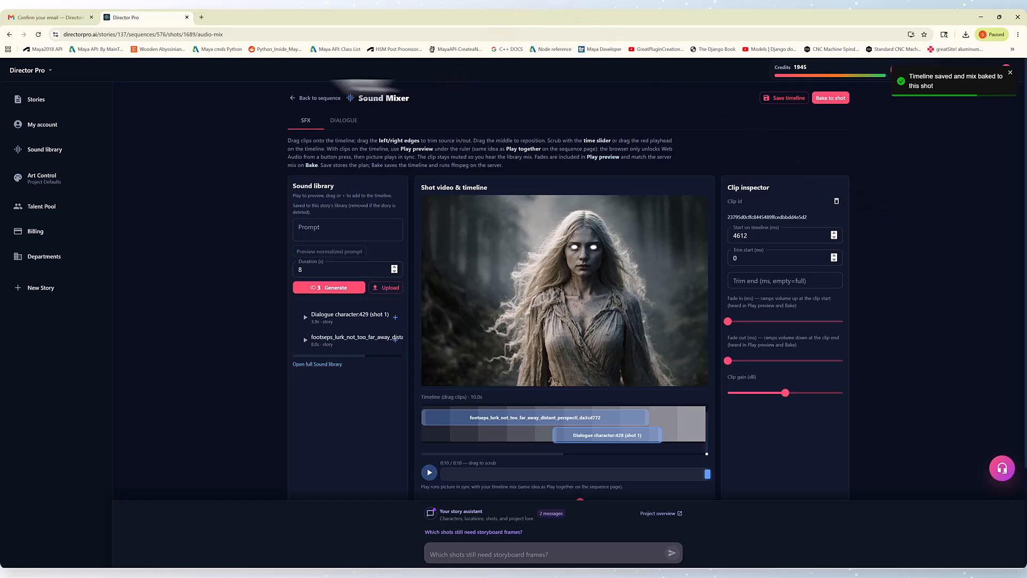
left_click(316, 99)
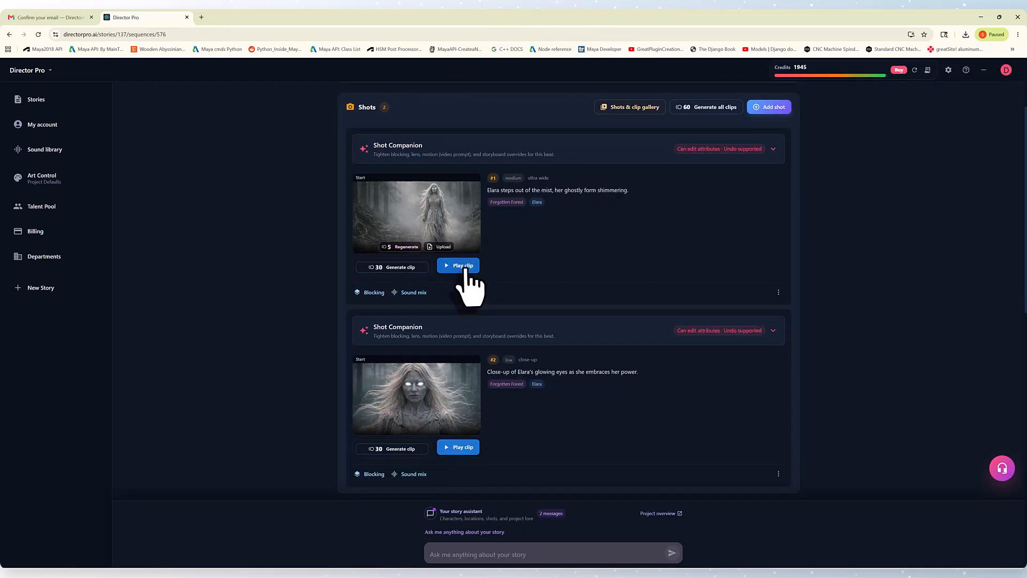
Play shot 1's clip with its baked sound at a raised volume, and close the player.
left_click(462, 266)
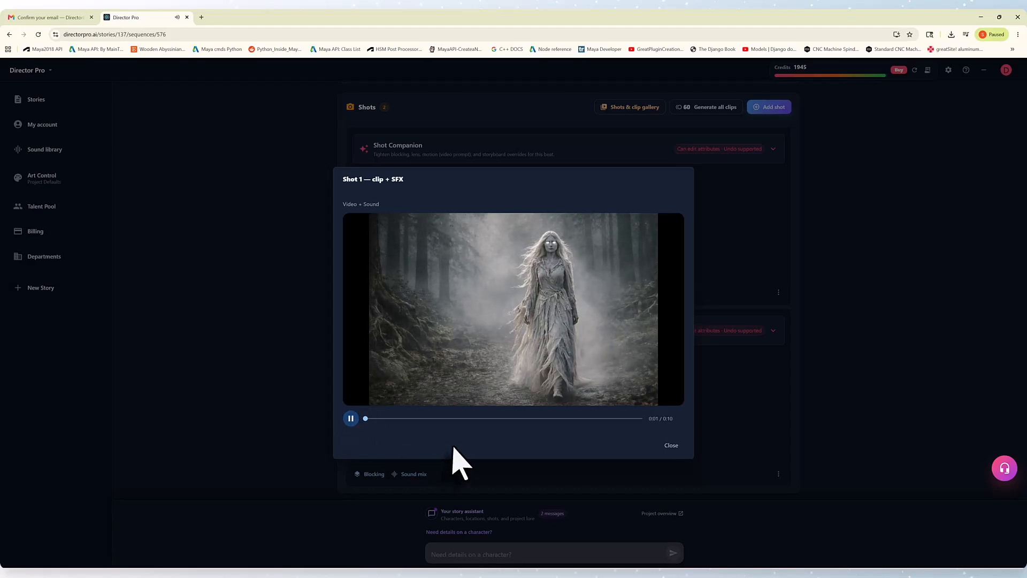
key("XF86AudioRaiseVolume")
key("XF86AudioRaiseVolume")
key("XF86AudioRaiseVolume")
key("XF86AudioRaiseVolume")
key("XF86AudioRaiseVolume")
key("XF86AudioRaiseVolume")
key("XF86AudioRaiseVolume")
key("XF86AudioRaiseVolume")
key("XF86AudioRaiseVolume")
key("XF86AudioRaiseVolume")
key("XF86AudioRaiseVolume")
key("XF86AudioRaiseVolume")
key("XF86AudioRaiseVolume")
key("XF86AudioRaiseVolume")
key("XF86AudioRaiseVolume")
key("XF86AudioRaiseVolume")
key("XF86AudioRaiseVolume")
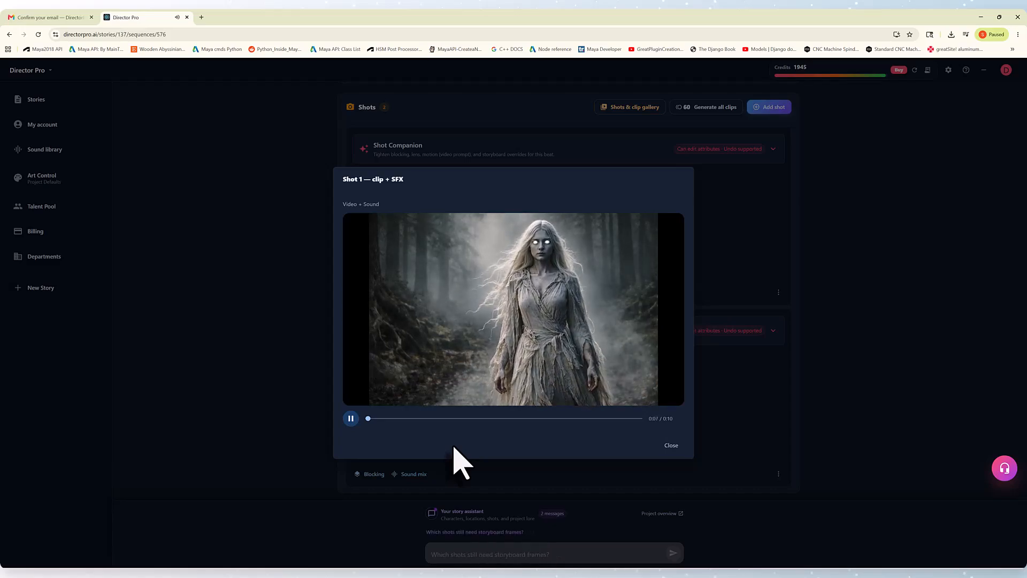
left_click(671, 446)
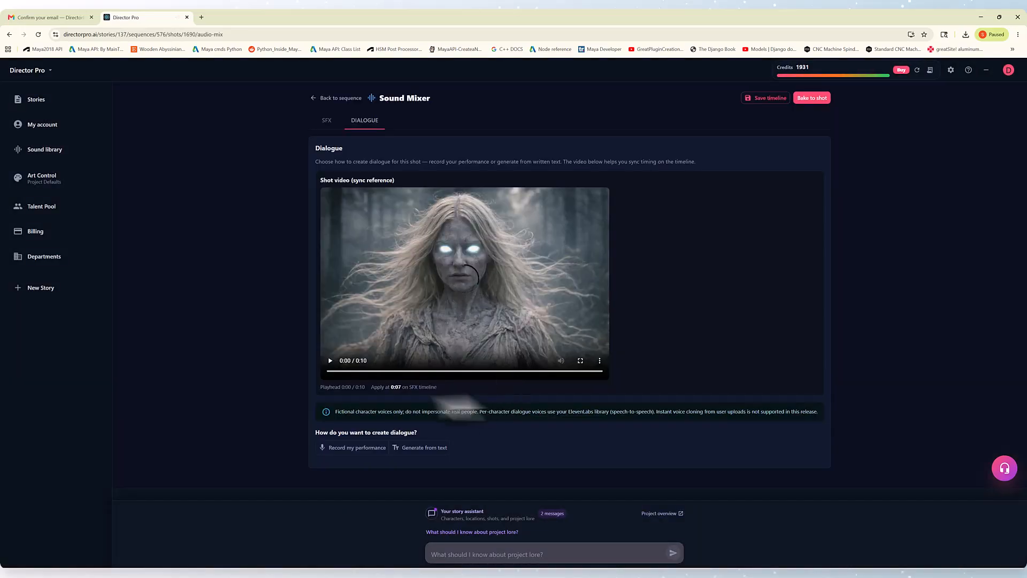
Generate shot 2's dialogue from text in Elara's voice with the line "you can not get away.".
left_click(409, 447)
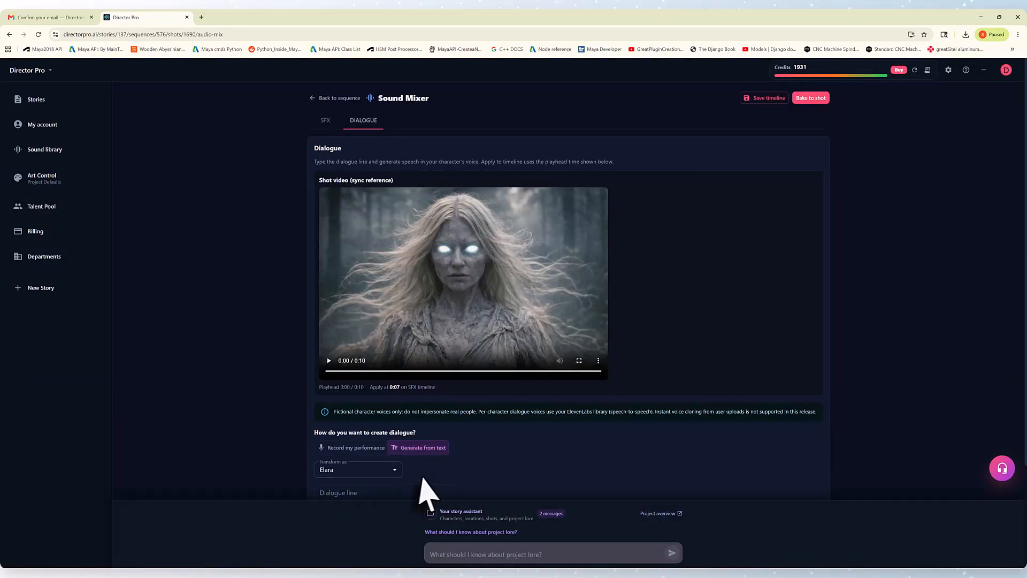
scroll(423, 482, "down", 2)
left_click(376, 381)
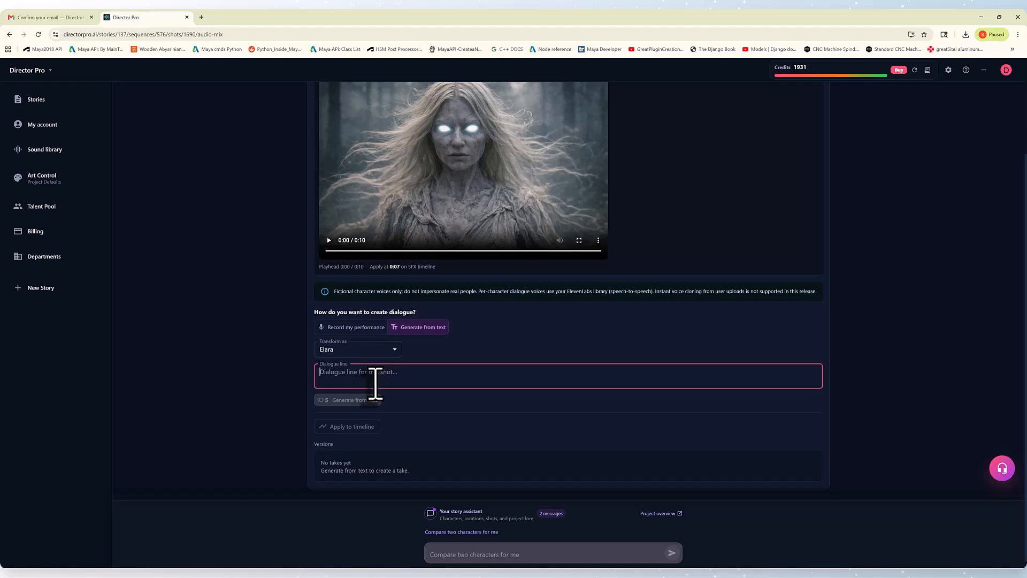
scroll(631, 359, "up", 1)
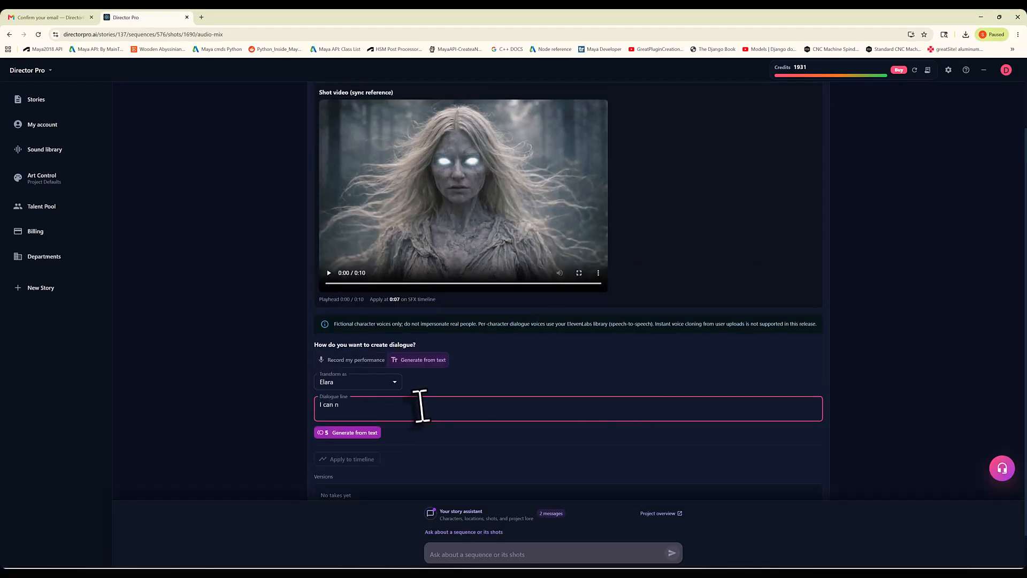
left_click(354, 433)
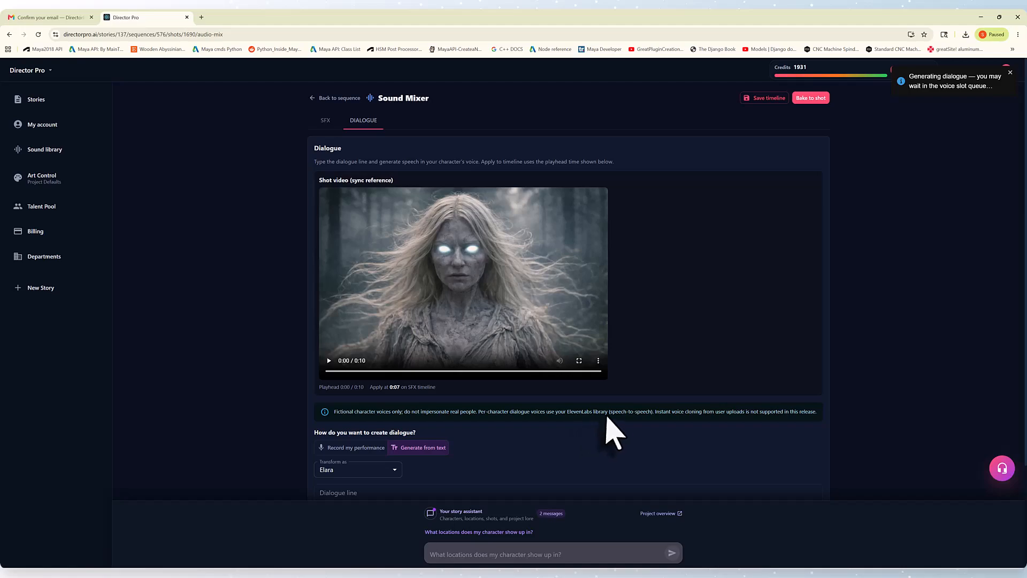
scroll(609, 410, "down", 3)
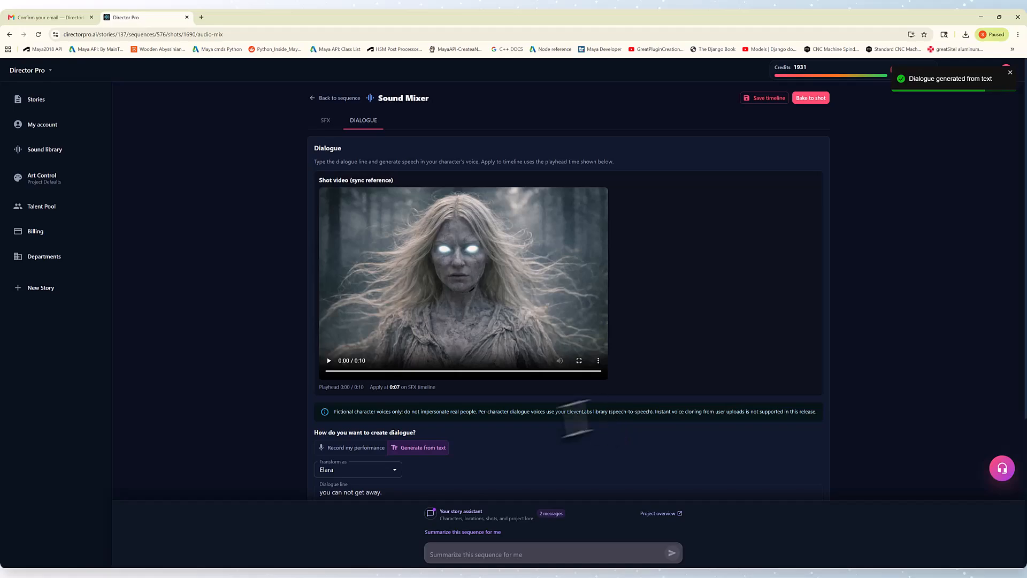
Apply Elara's take to shot 2's sound timeline, move it to start at about 3 seconds, and preview it.
scroll(423, 460, "down", 2)
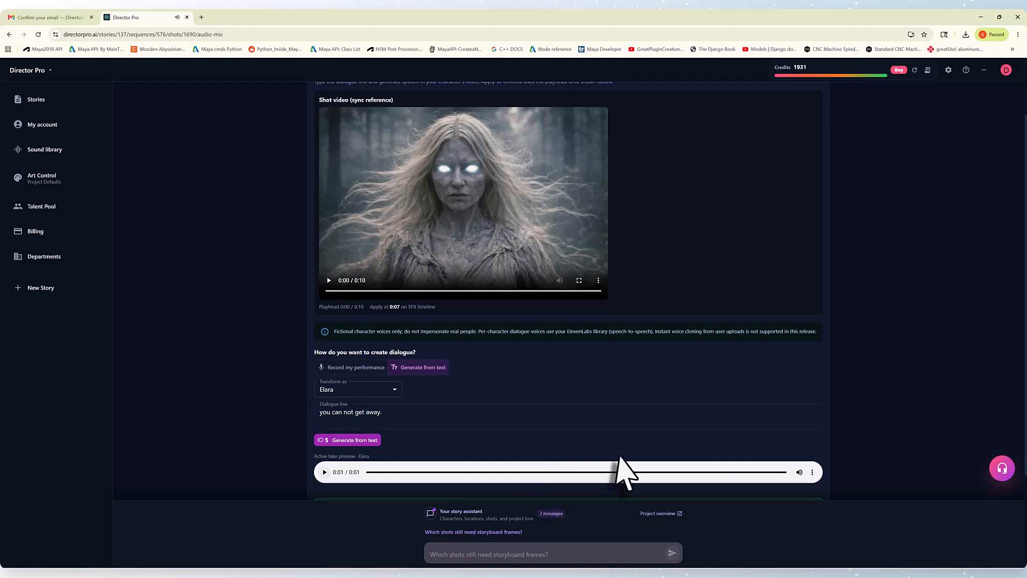
left_click(410, 414)
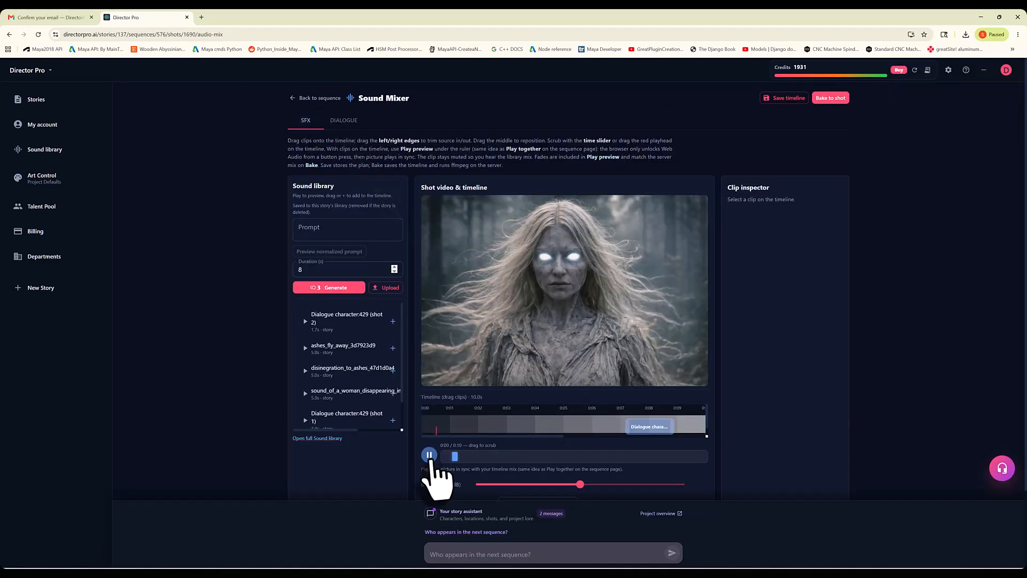
left_click(429, 455)
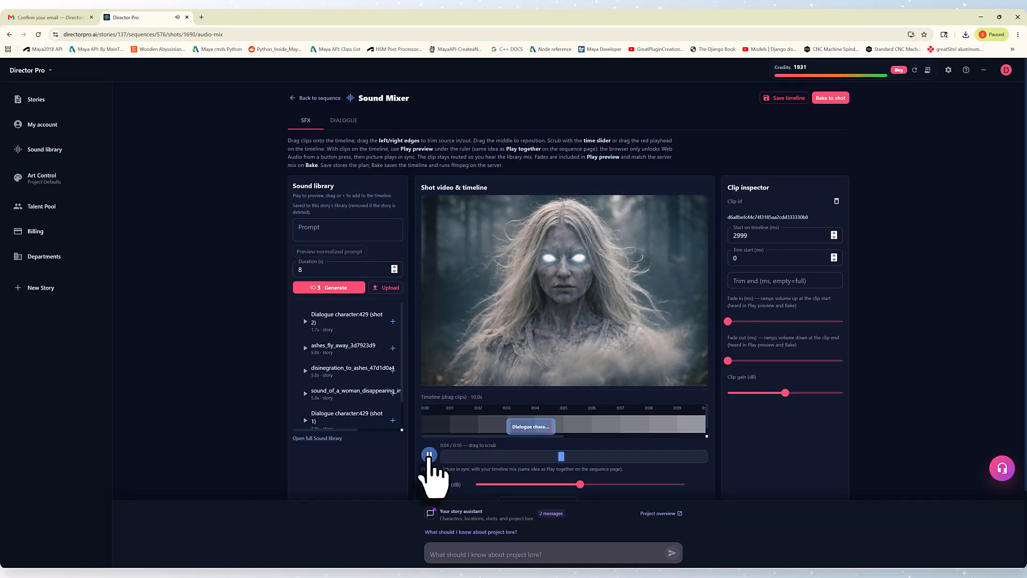
Add the woman-disappearing effect at about 3 seconds with fades in and out, and move the dialogue to start at about 2.7 seconds.
left_click(429, 455)
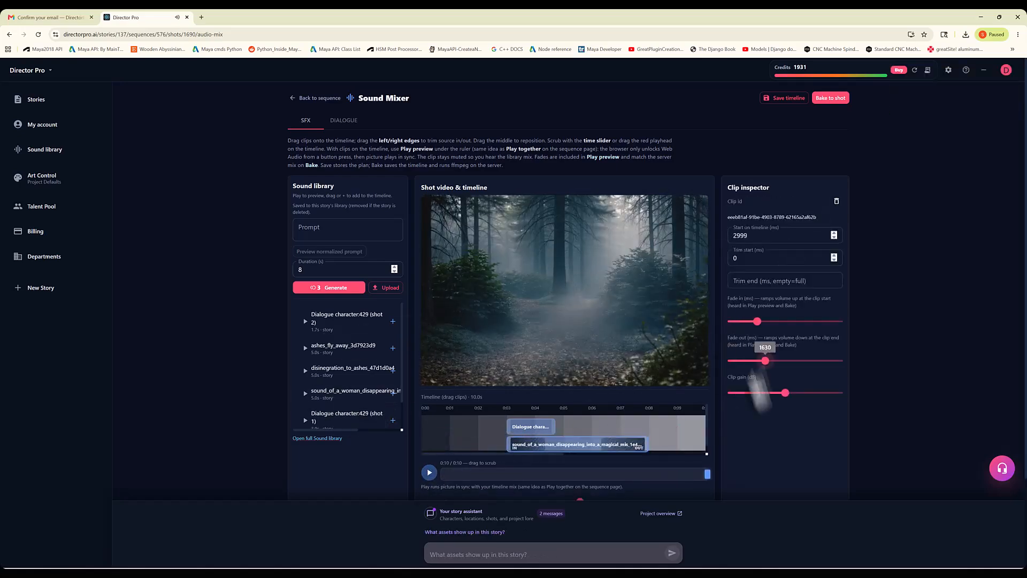
left_click(429, 472)
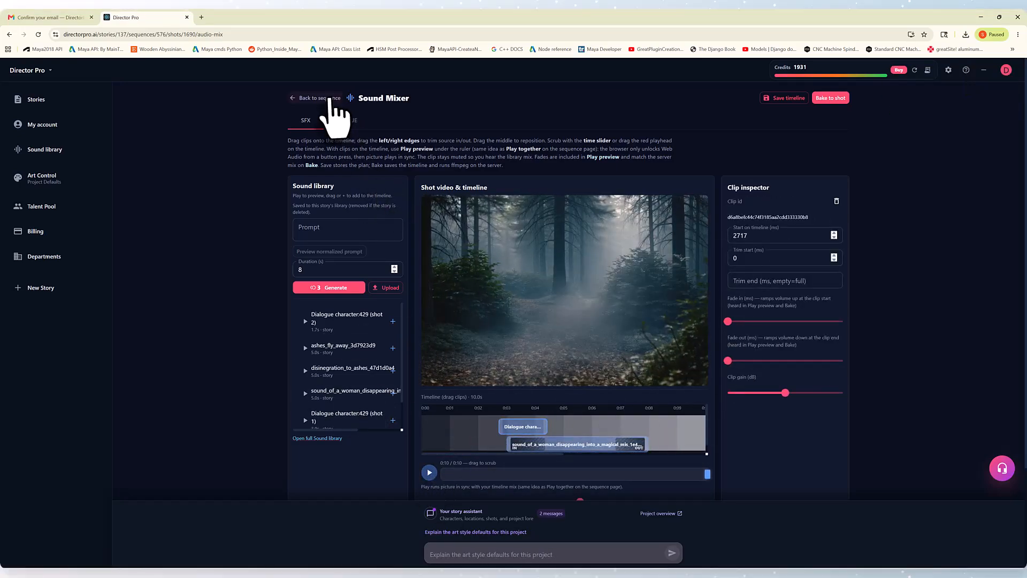
left_click(328, 99)
Open the sequence reel in the sequence editor and play back part of shot 1.
scroll(635, 415, "down", 5)
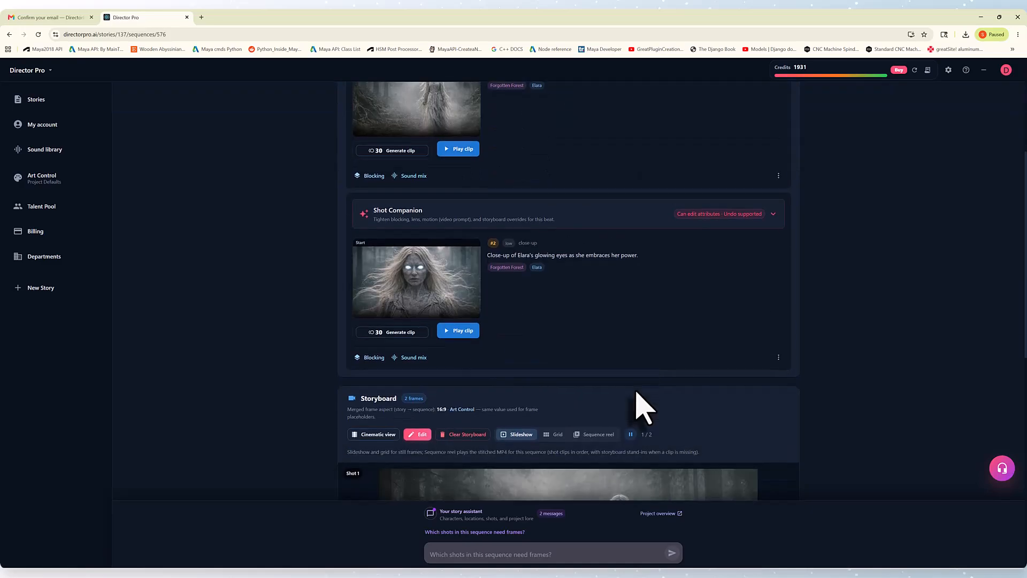
scroll(639, 399, "down", 3)
scroll(639, 398, "down", 2)
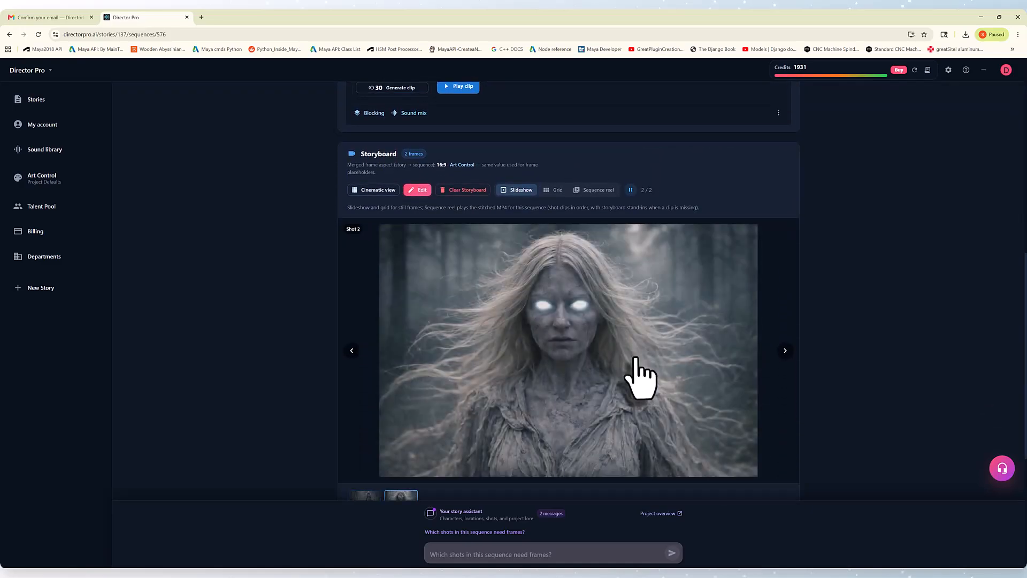
scroll(636, 359, "down", 1)
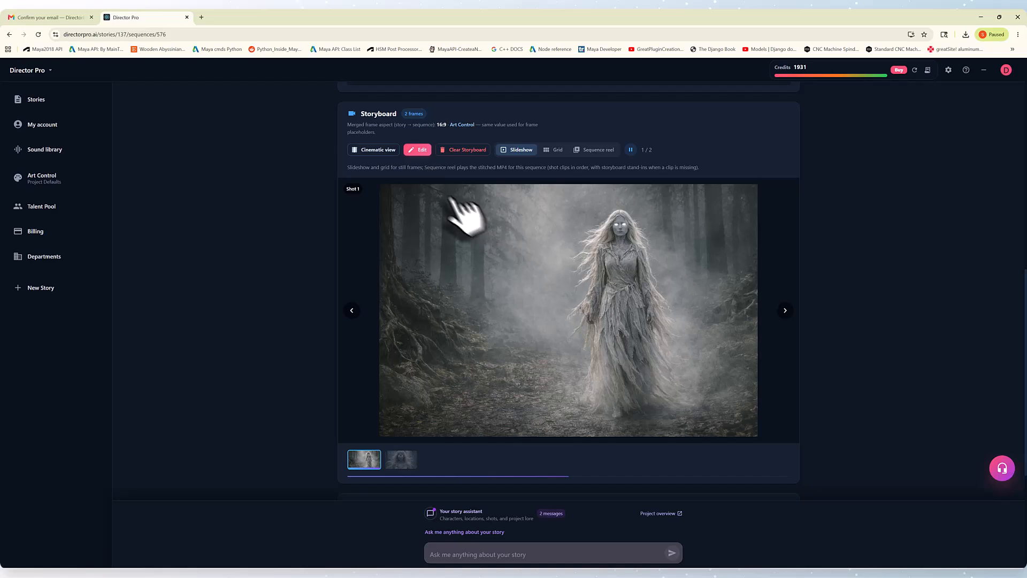
left_click(595, 149)
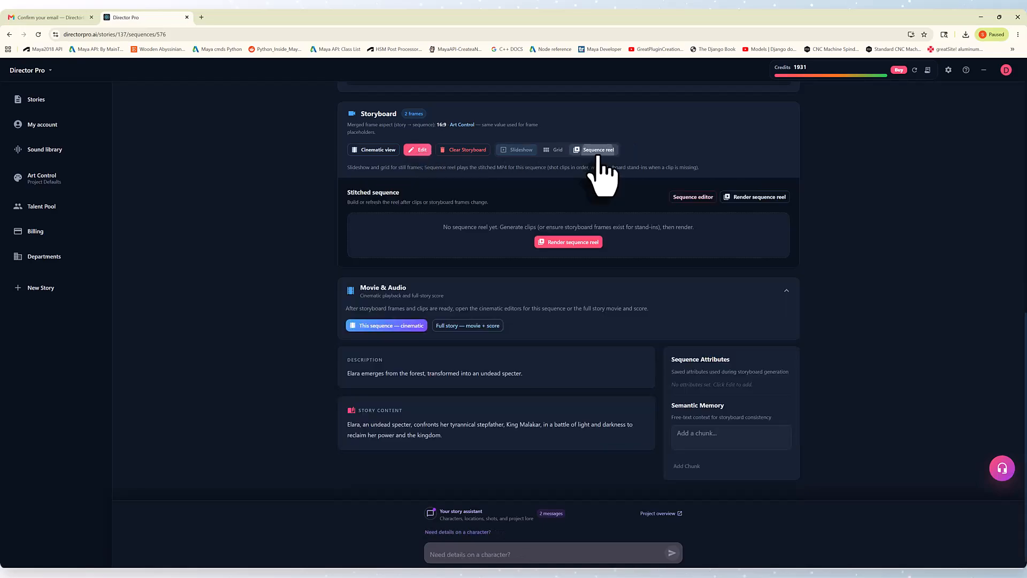
left_click(692, 198)
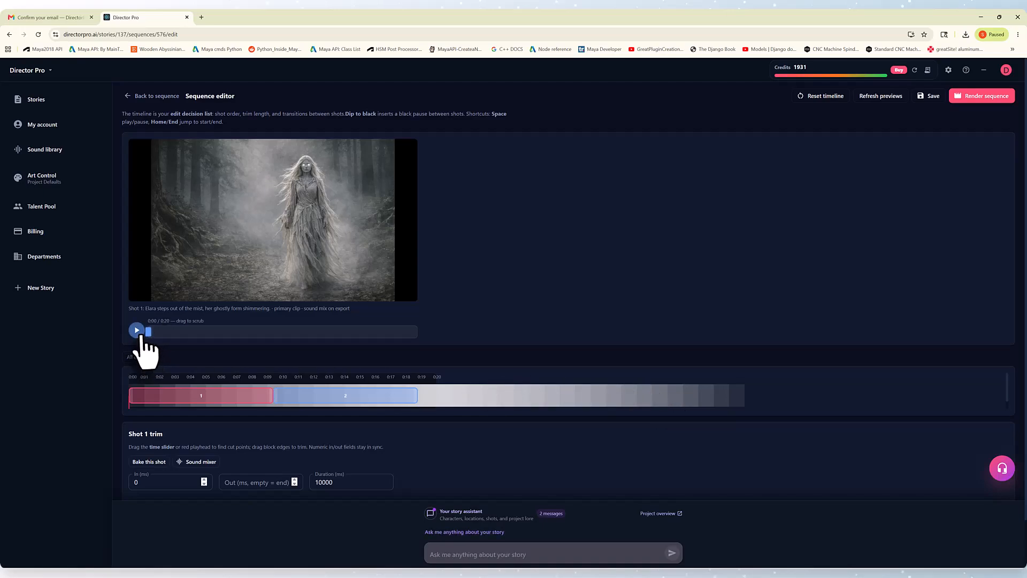
left_click(137, 331)
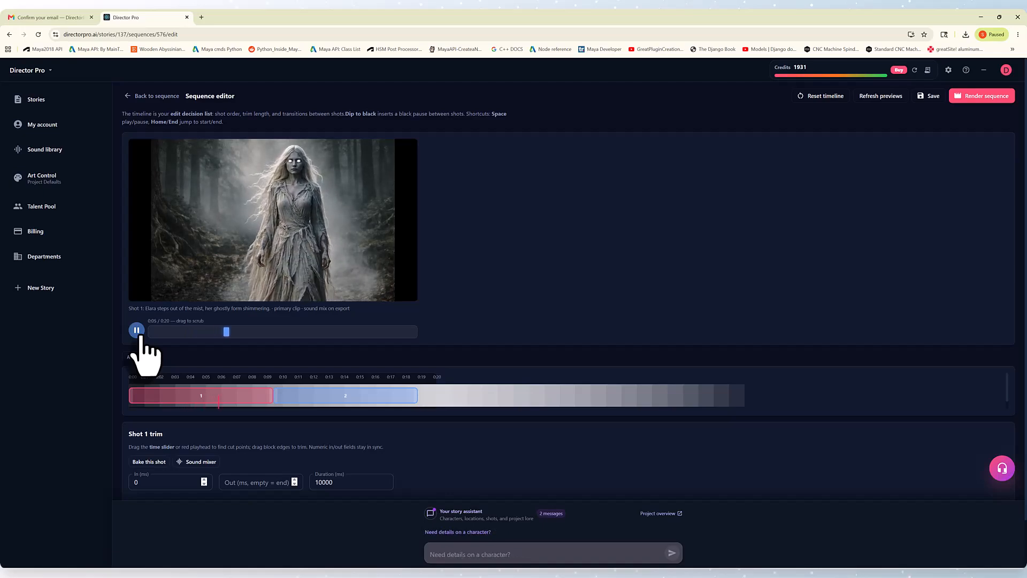
left_click(137, 331)
Set the transition from shot 1 to shot 2 to Dip to black, and scrub through the sequence to check it.
left_click_drag(226, 332, 264, 397)
scroll(230, 465, "down", 1)
left_click(185, 474)
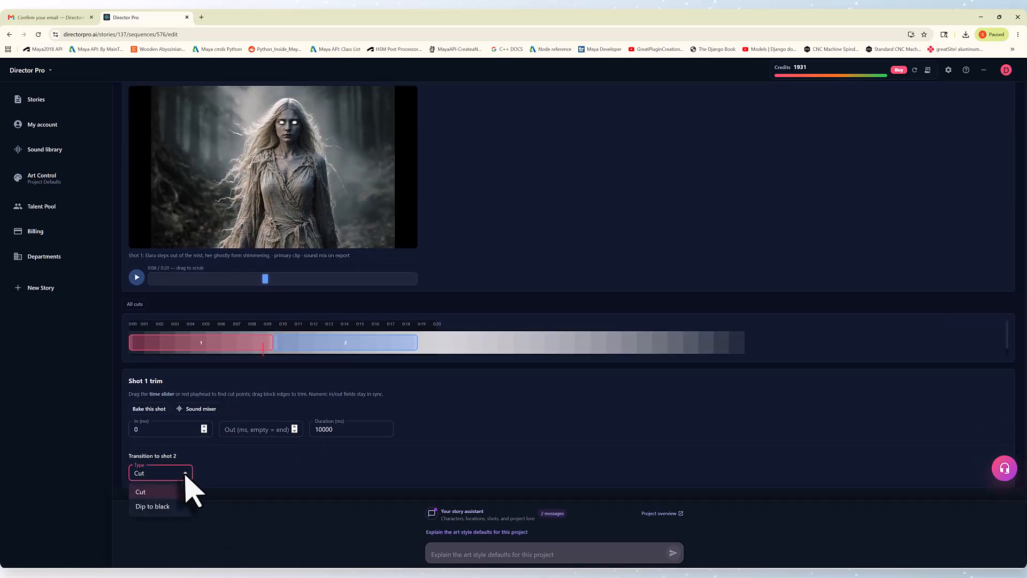
left_click(163, 507)
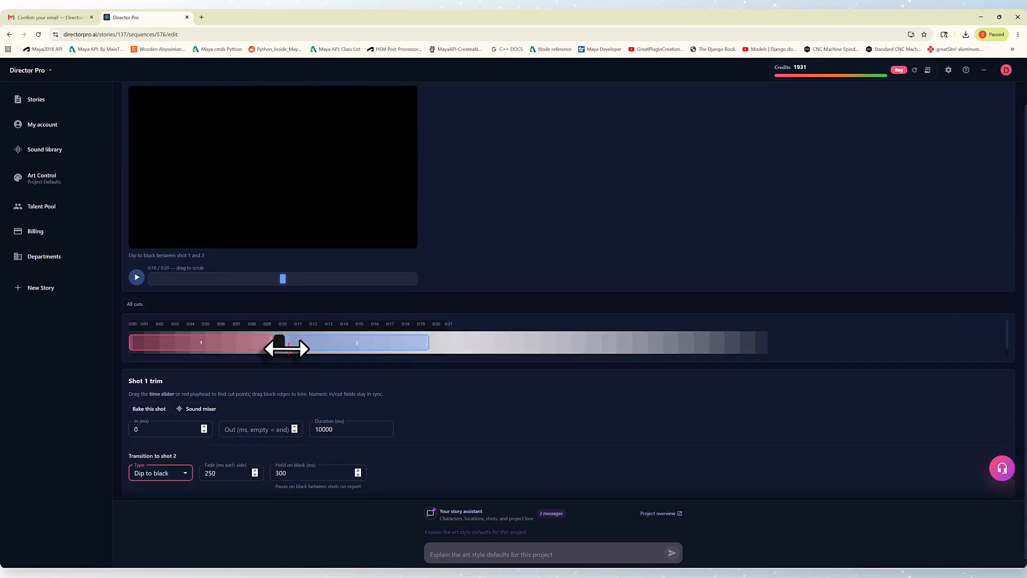
left_click_drag(279, 278, 402, 279)
scroll(457, 329, "up", 1)
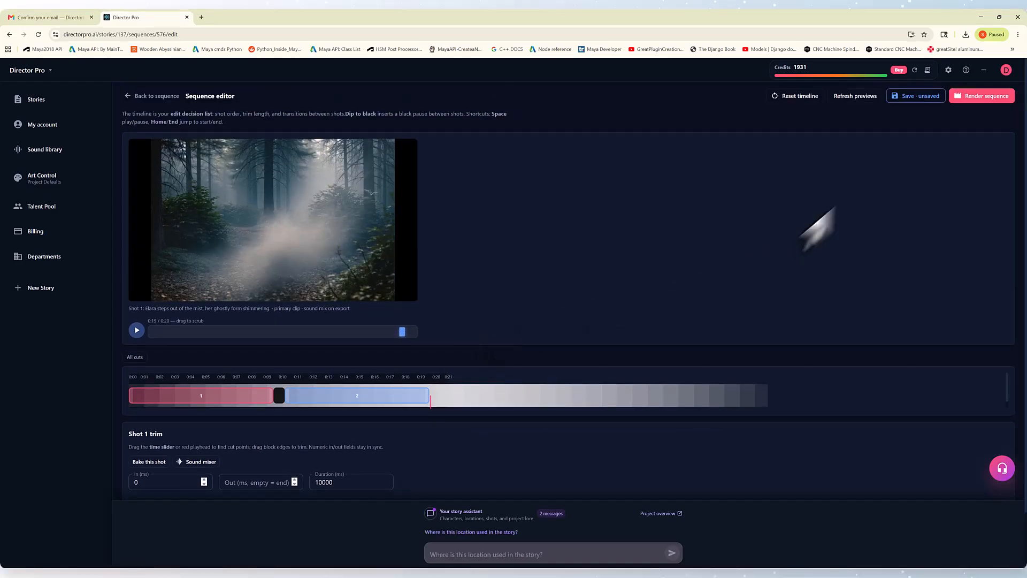
Render the edited sequence and return to the sequence page.
left_click(985, 99)
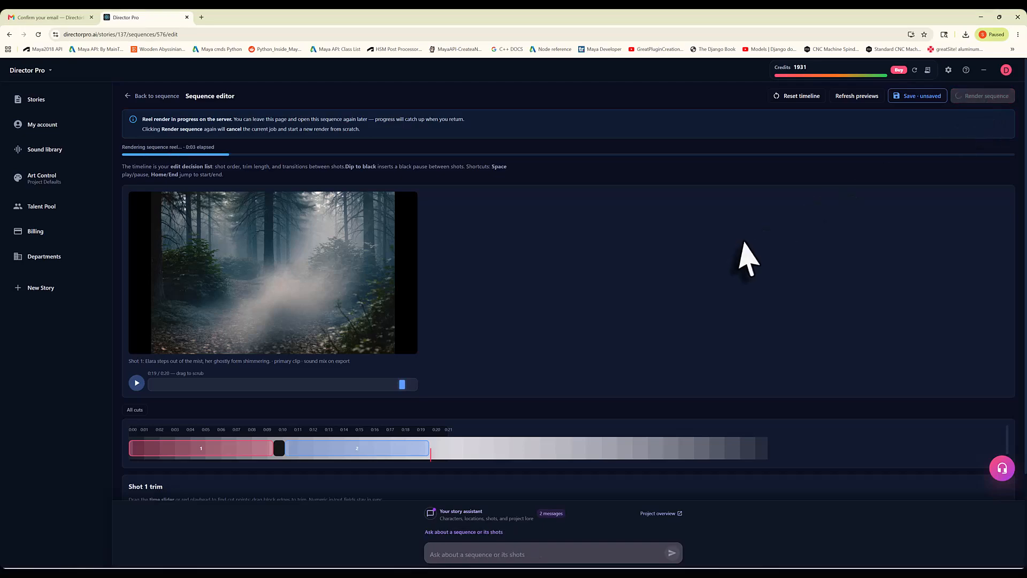
left_click(152, 96)
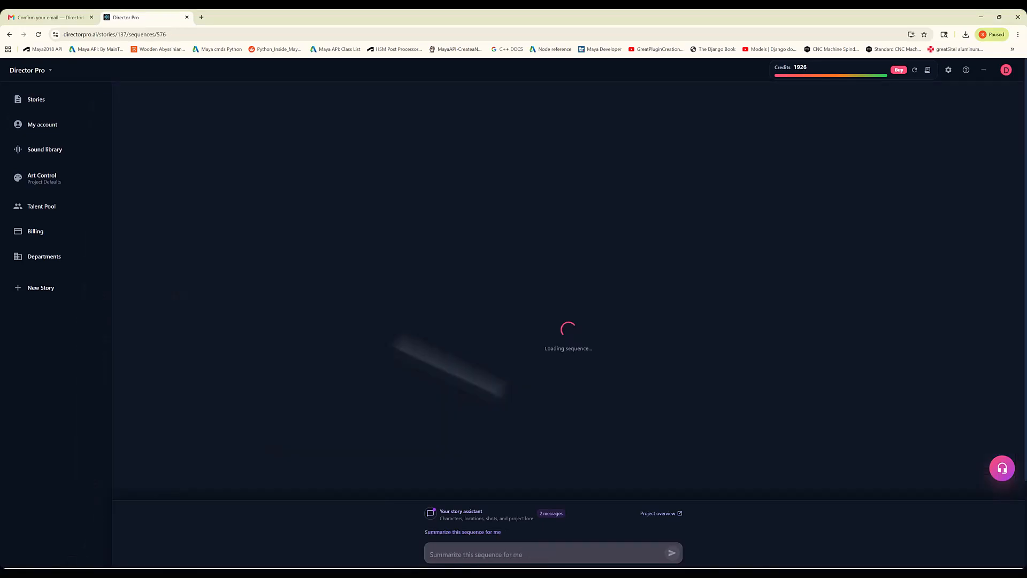
scroll(534, 242, "down", 9)
scroll(656, 433, "up", 7)
Open Sequence 2: Confrontation with Malakar from the story overview.
scroll(663, 430, "down", 2)
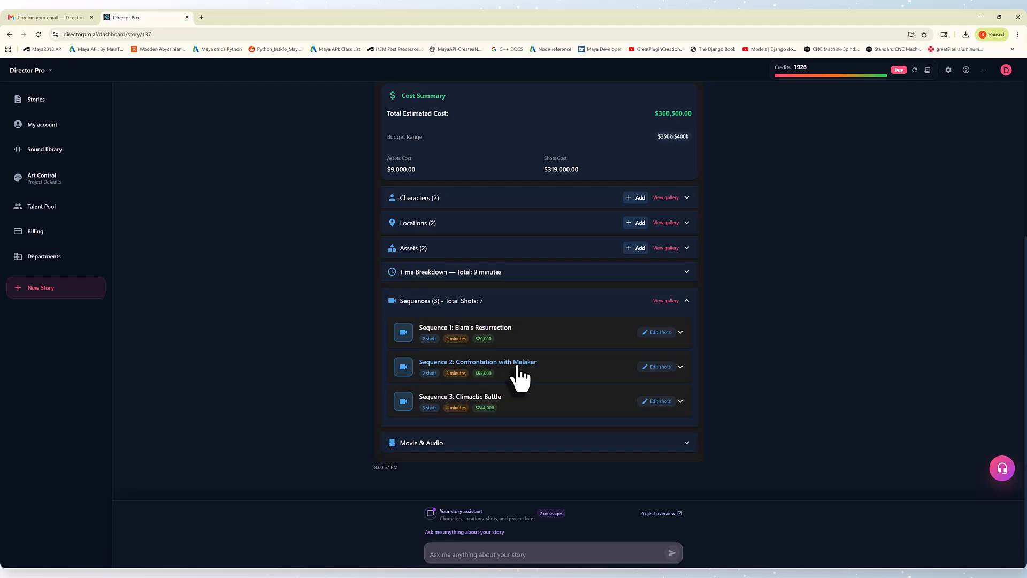
left_click(517, 366)
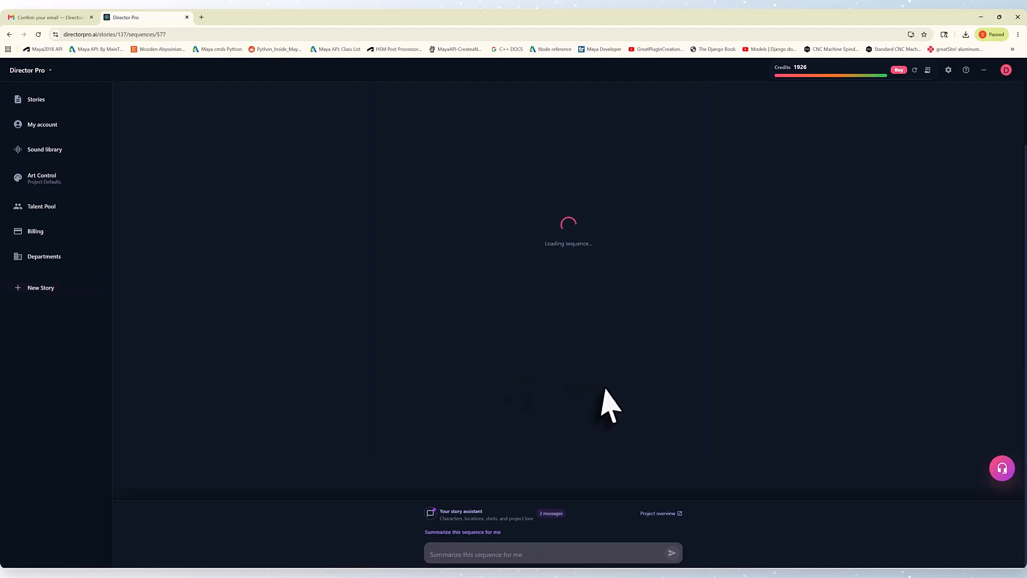
scroll(656, 365, "up", 5)
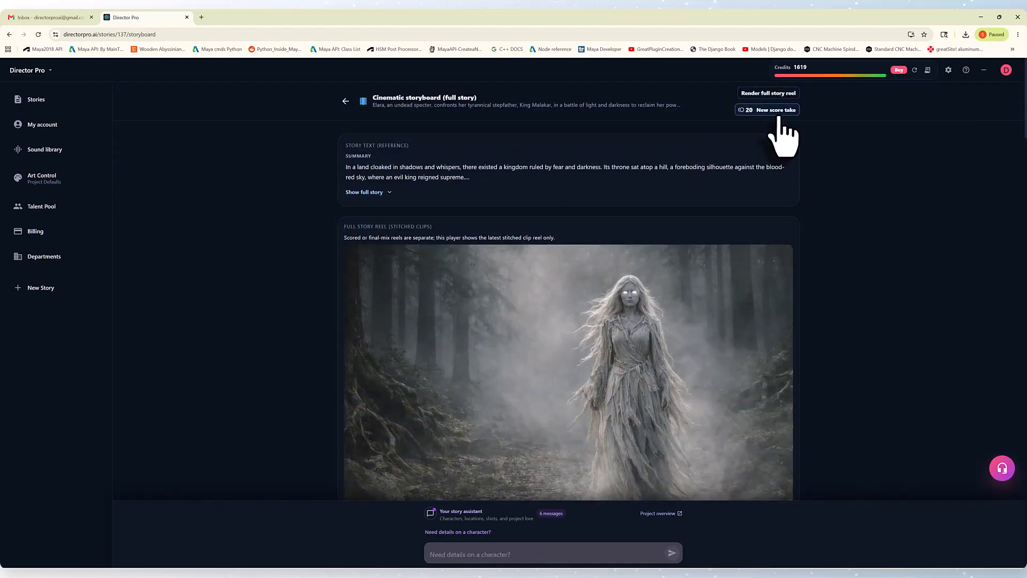
Start a new full-story score take and ask the score coach for a ghostly, eerie beginning building up to a battle.
left_click(778, 114)
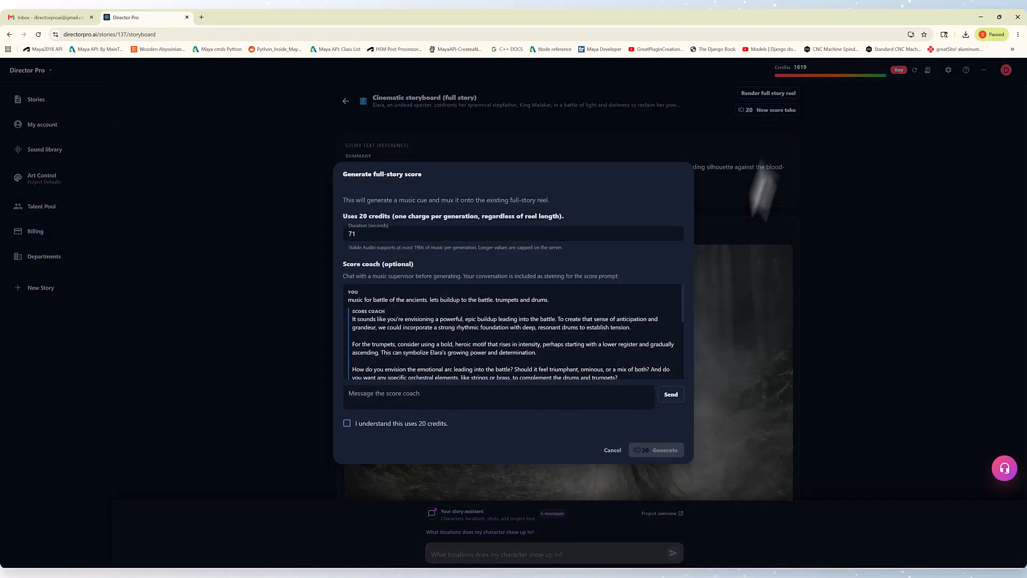
left_click(443, 396)
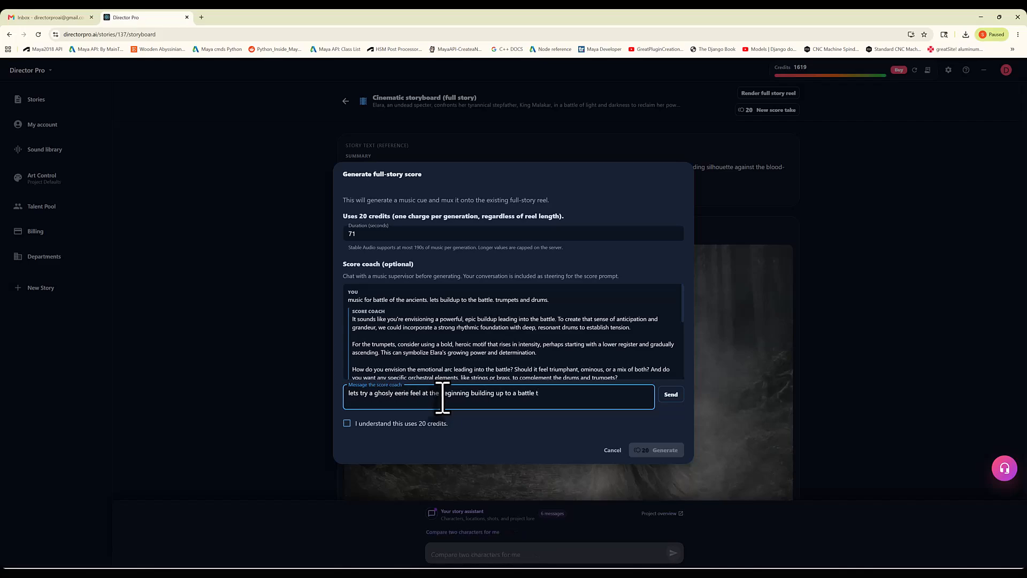
key("Return")
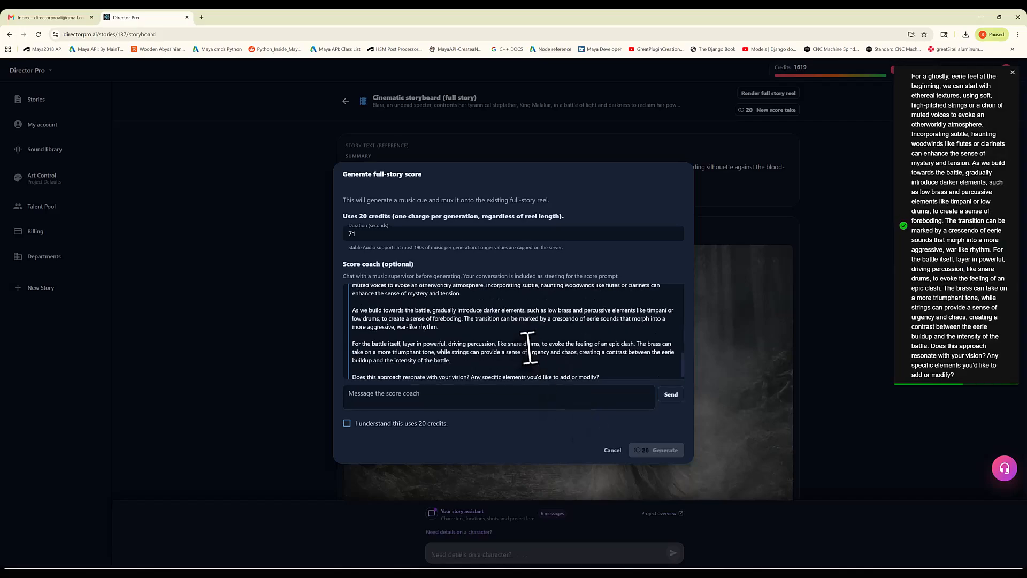
Reply "yes" to the score coach's approach and read through its proposed score structure.
left_click(348, 424)
left_click(384, 397)
type("yes")
left_click(670, 394)
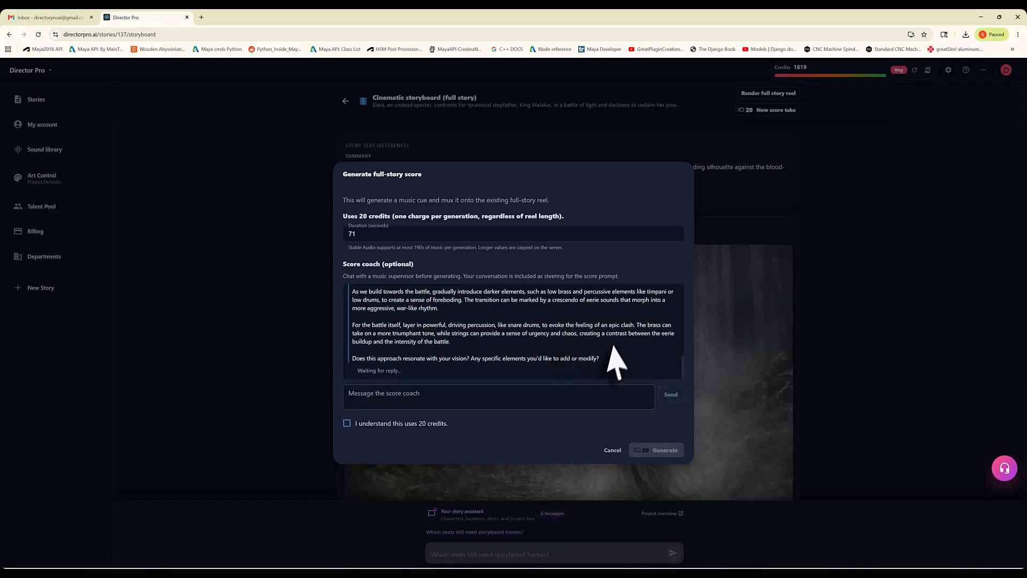
scroll(423, 326, "up", 1)
scroll(419, 329, "down", 3)
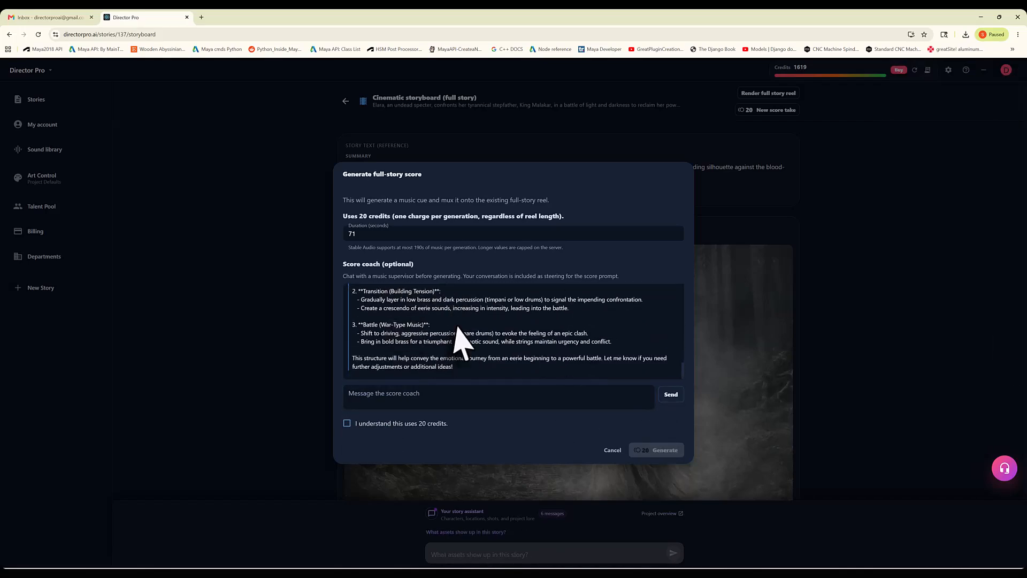
Accept the 20-credit charge, generate the full-story score, and play back a saved score take.
left_click(347, 423)
left_click(656, 450)
scroll(482, 320, "down", 12)
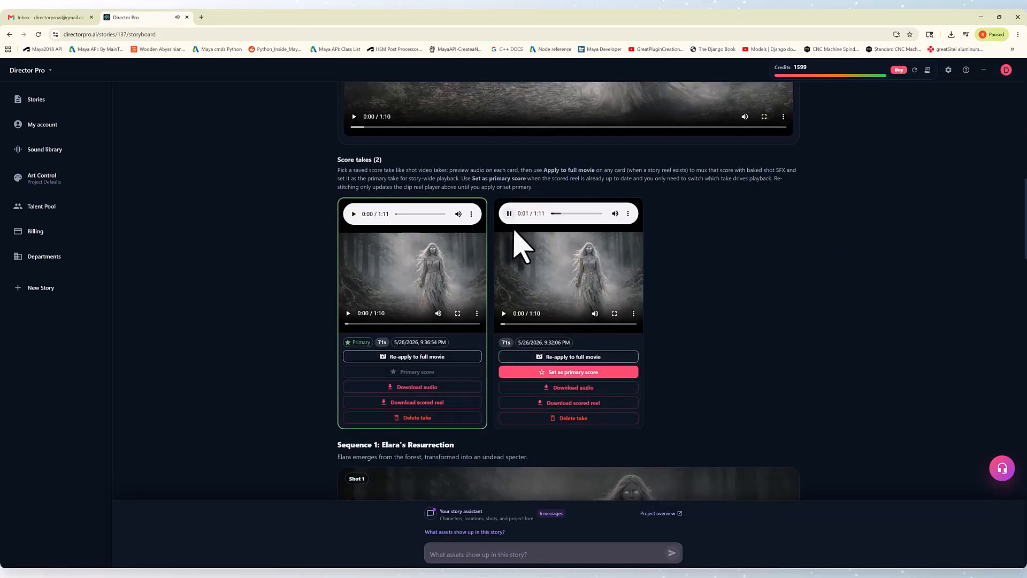
Preview the scored story reel with its primary score, then pause the playback.
scroll(514, 231, "up", 1)
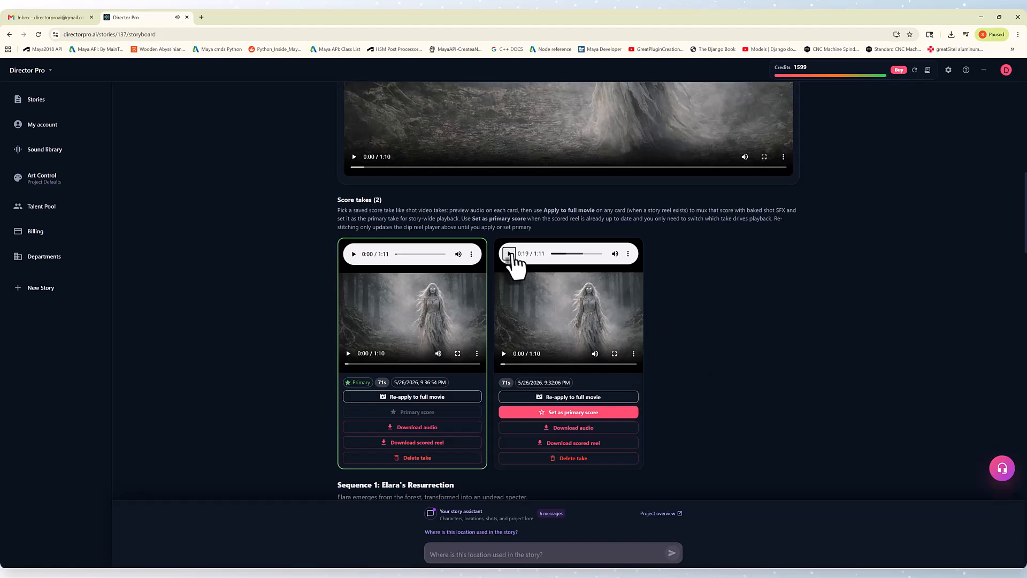
scroll(516, 482, "up", 5)
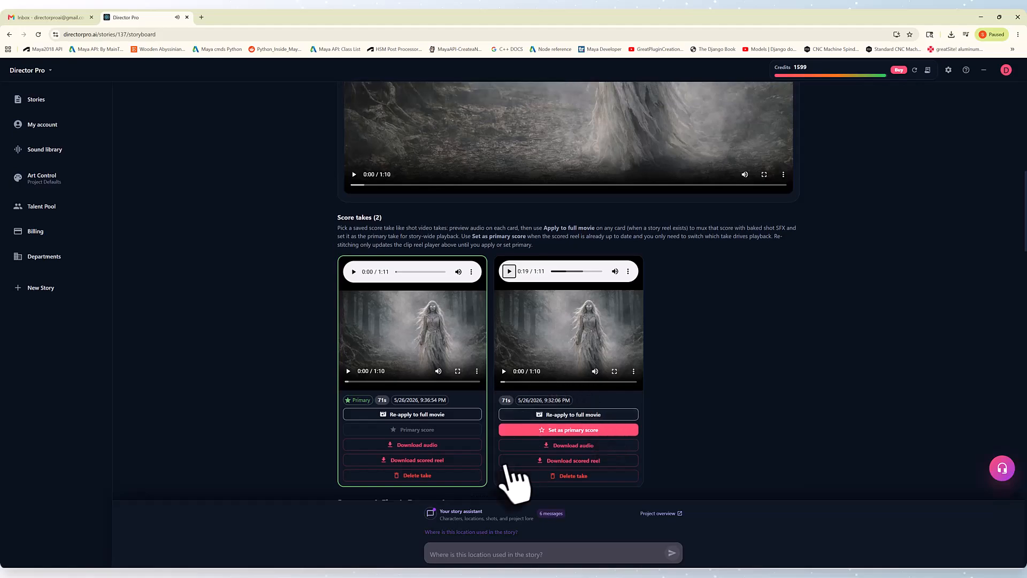
left_click(354, 397)
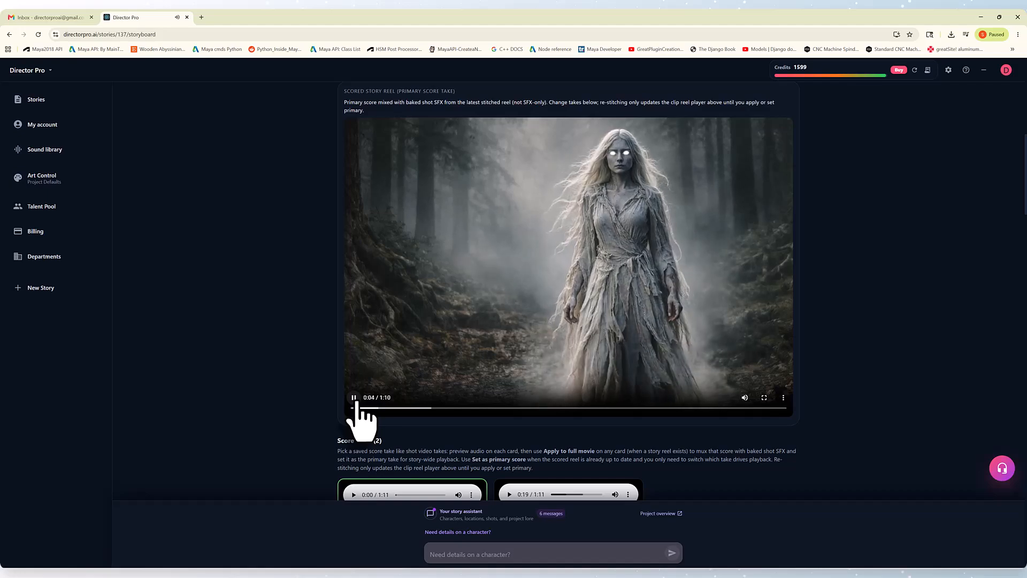
scroll(288, 391, "down", 3)
scroll(289, 390, "down", 2)
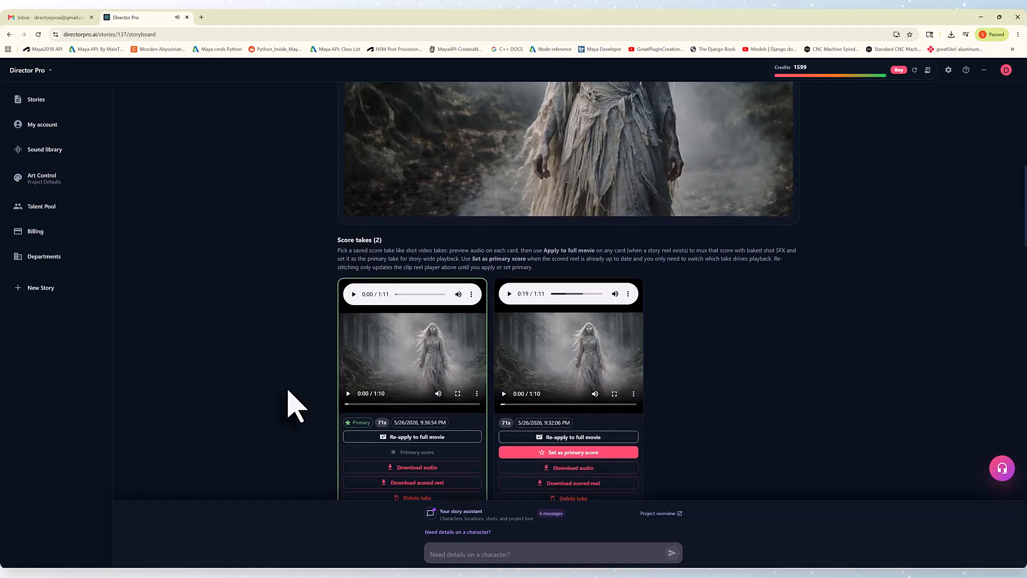
scroll(289, 390, "up", 2)
scroll(456, 313, "up", 3)
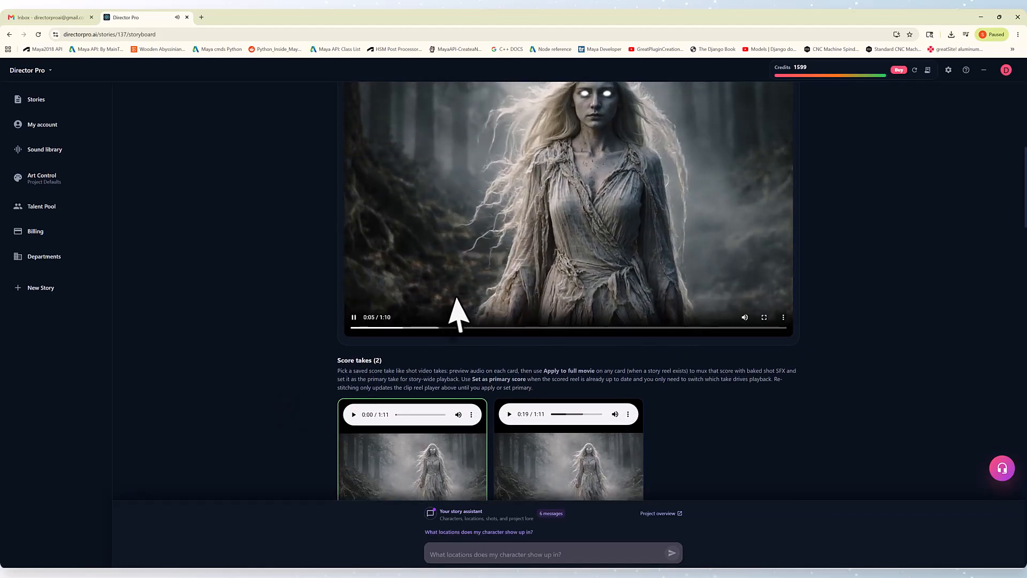
left_click(361, 397)
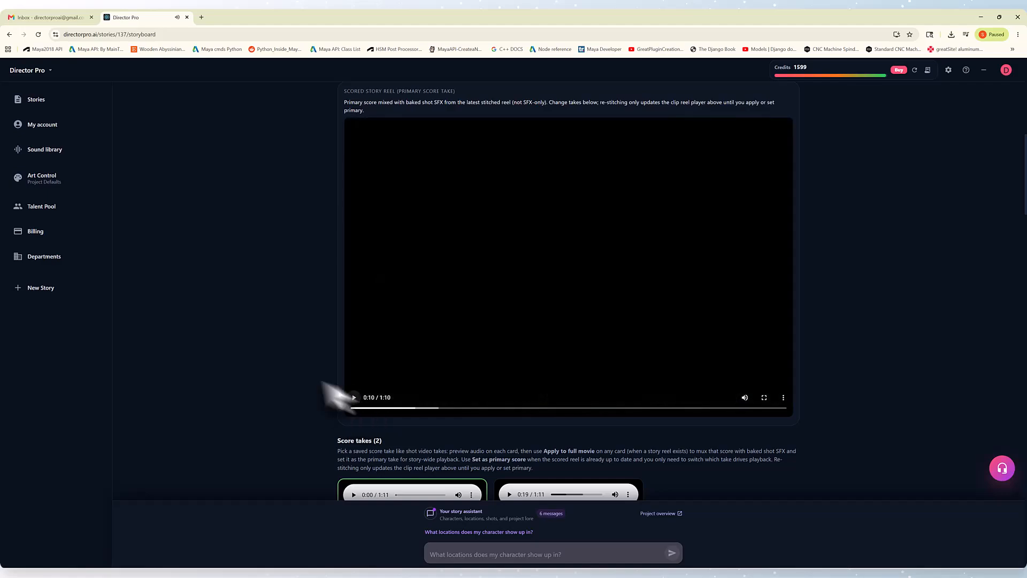
Listen to the primary score take from 9:36:54 PM and re-apply it to the full movie.
scroll(347, 388, "down", 4)
left_click(354, 335)
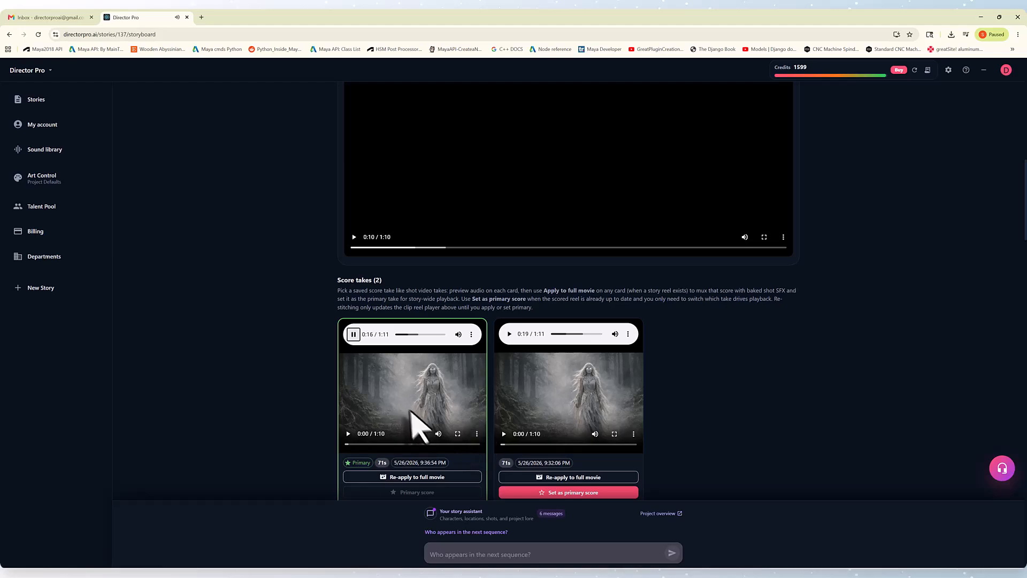
scroll(449, 455, "down", 2)
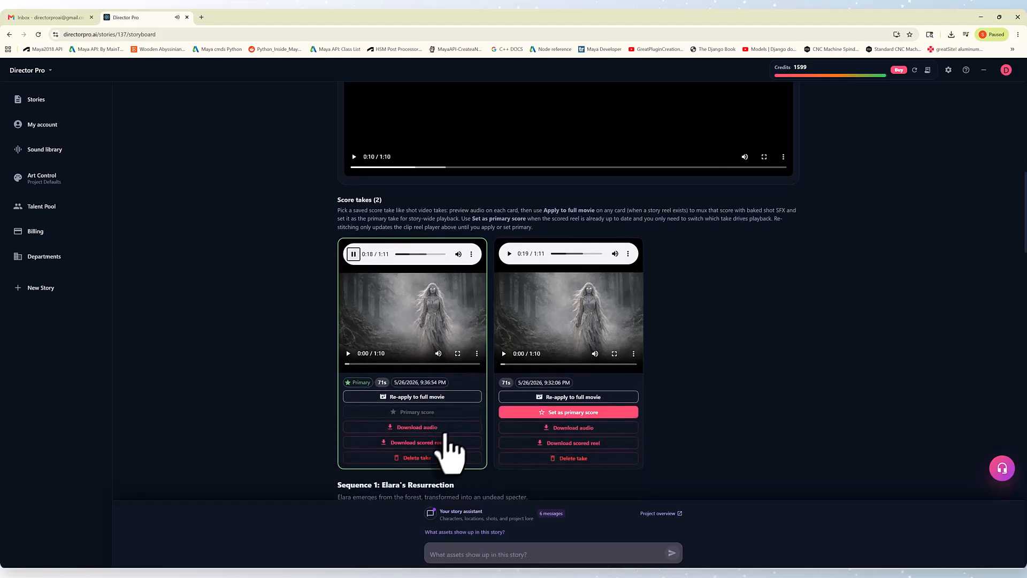
left_click(434, 400)
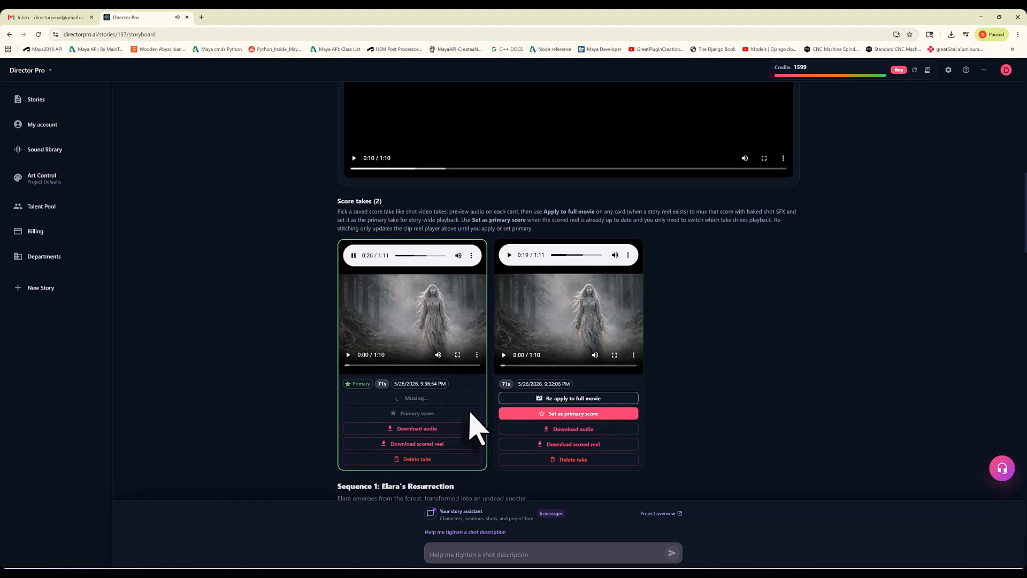
Play the scored story reel in full screen and raise the system volume to 70.
scroll(468, 414, "up", 1)
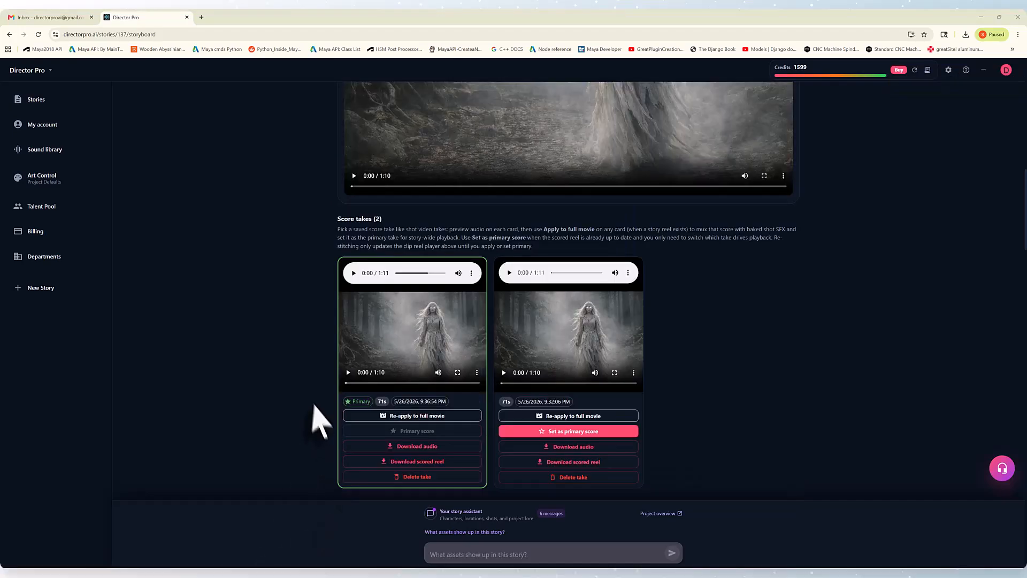
scroll(322, 433, "up", 4)
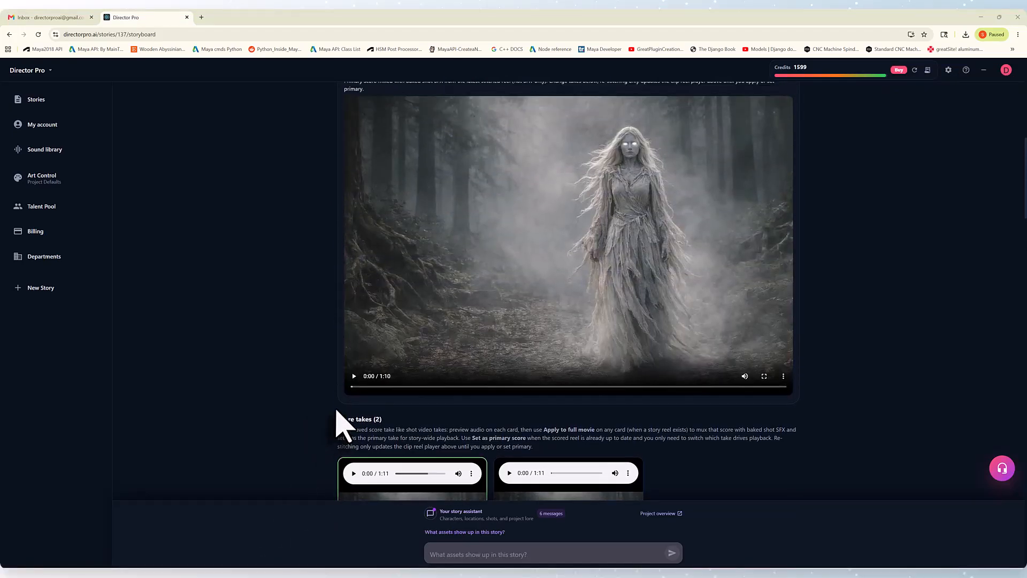
left_click(764, 377)
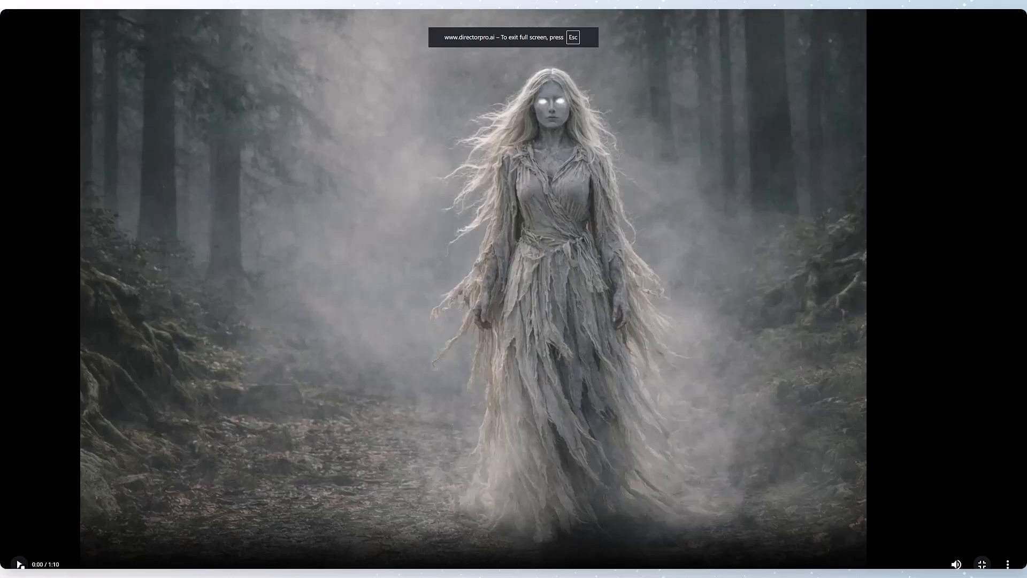
left_click(23, 508)
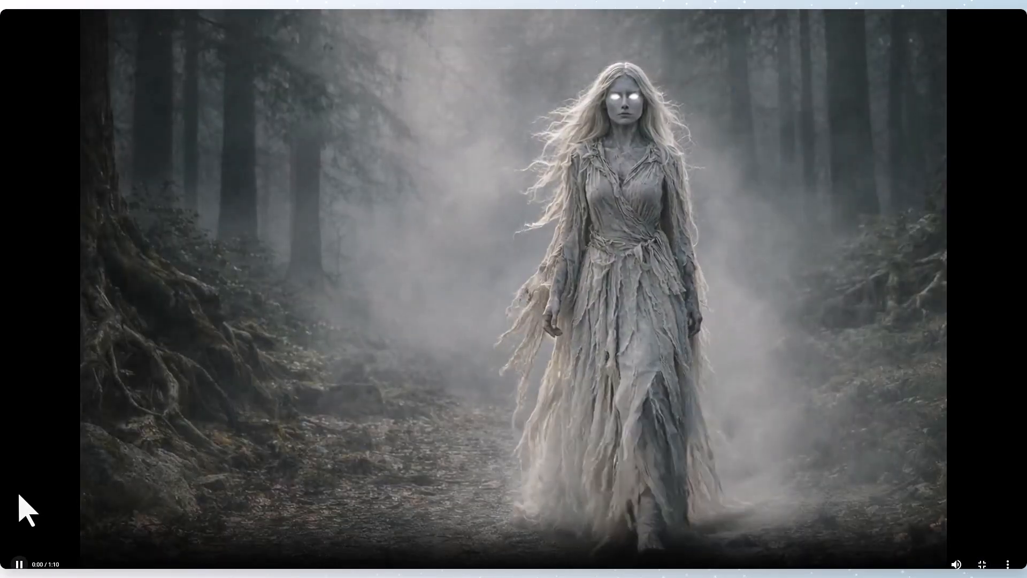
key("XF86AudioRaiseVolume")
key("XF86AudioRaiseVolume")
key("XF86AudioRaiseVolume")
key("XF86AudioRaiseVolume")
key("XF86AudioRaiseVolume")
key("XF86AudioRaiseVolume")
key("XF86AudioRaiseVolume")
key("XF86AudioRaiseVolume")
key("XF86AudioRaiseVolume")
key("XF86AudioRaiseVolume")
key("XF86AudioRaiseVolume")
key("XF86AudioRaiseVolume")
key("XF86AudioRaiseVolume")
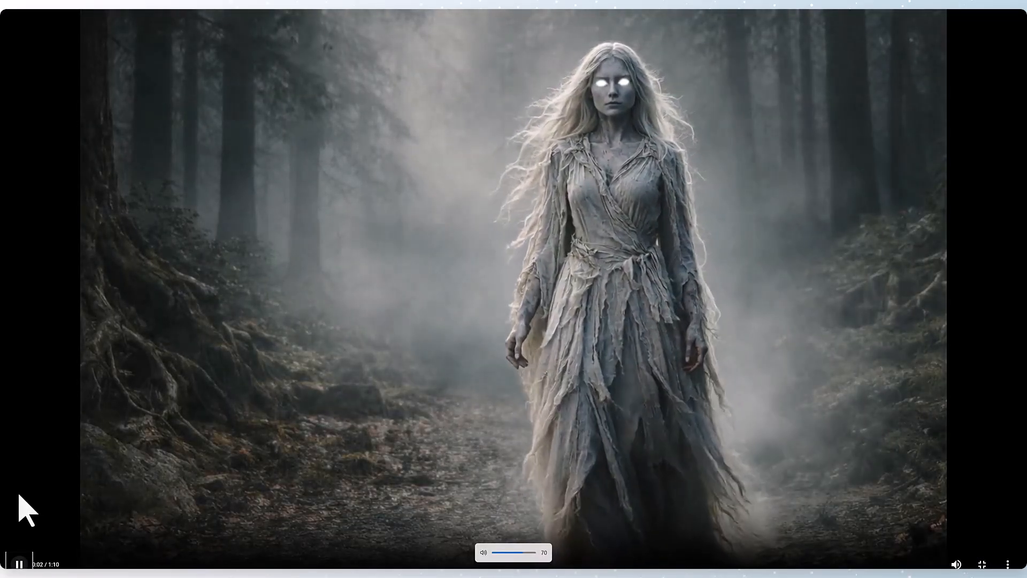